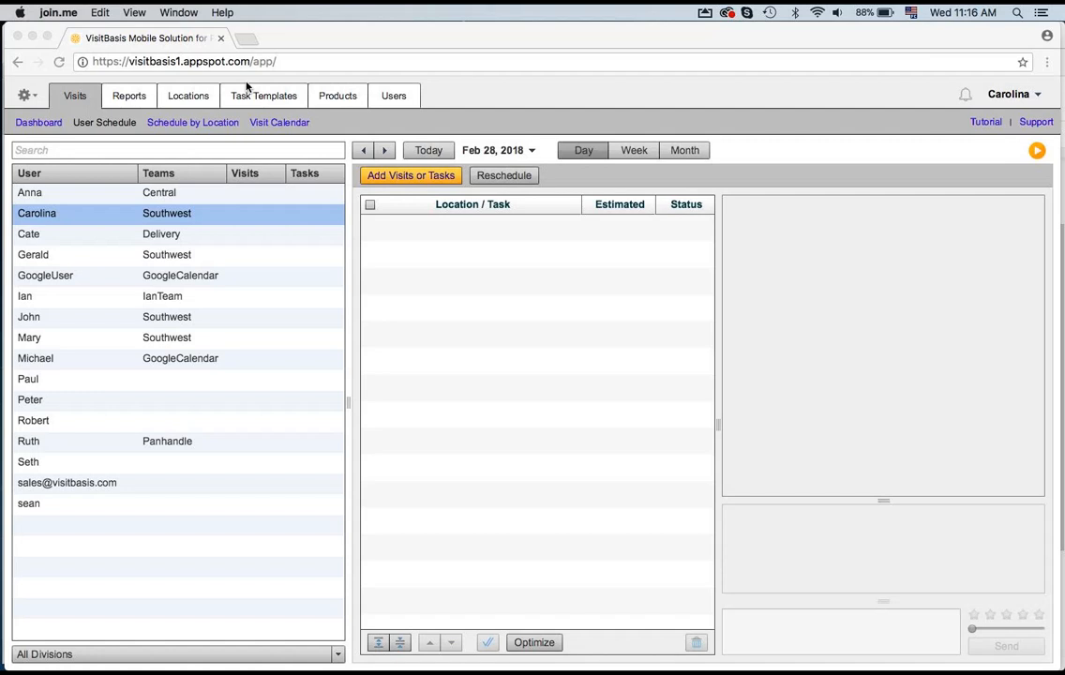
Step: Review the Users section, including the selected user's edit panel and the settings menu options
left_click(394, 97)
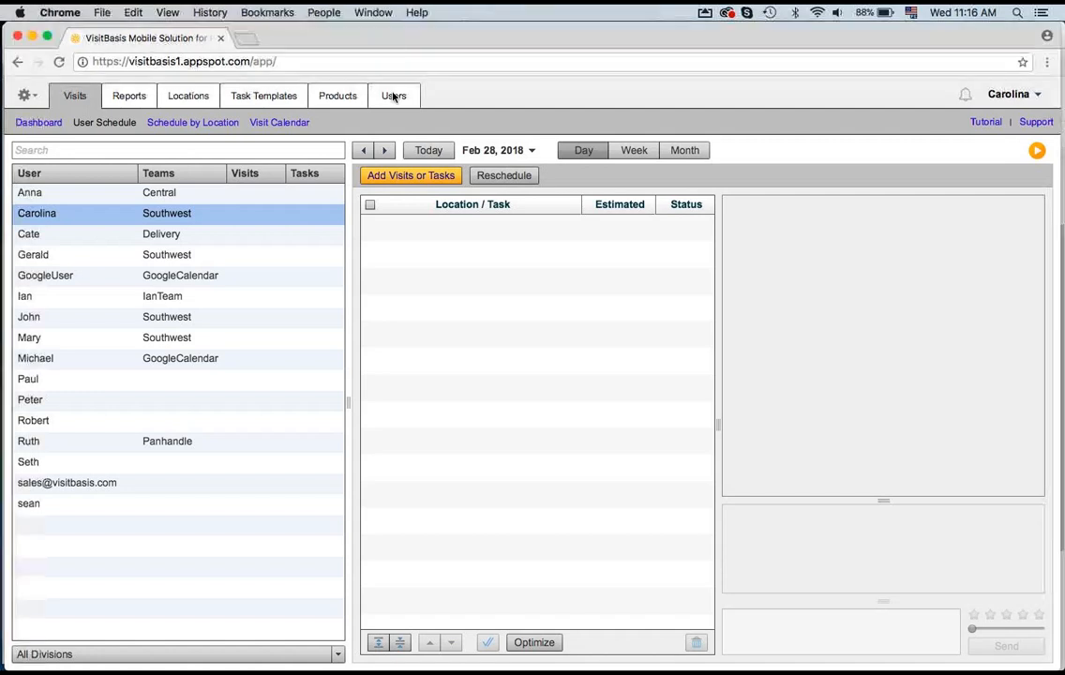
left_click(394, 97)
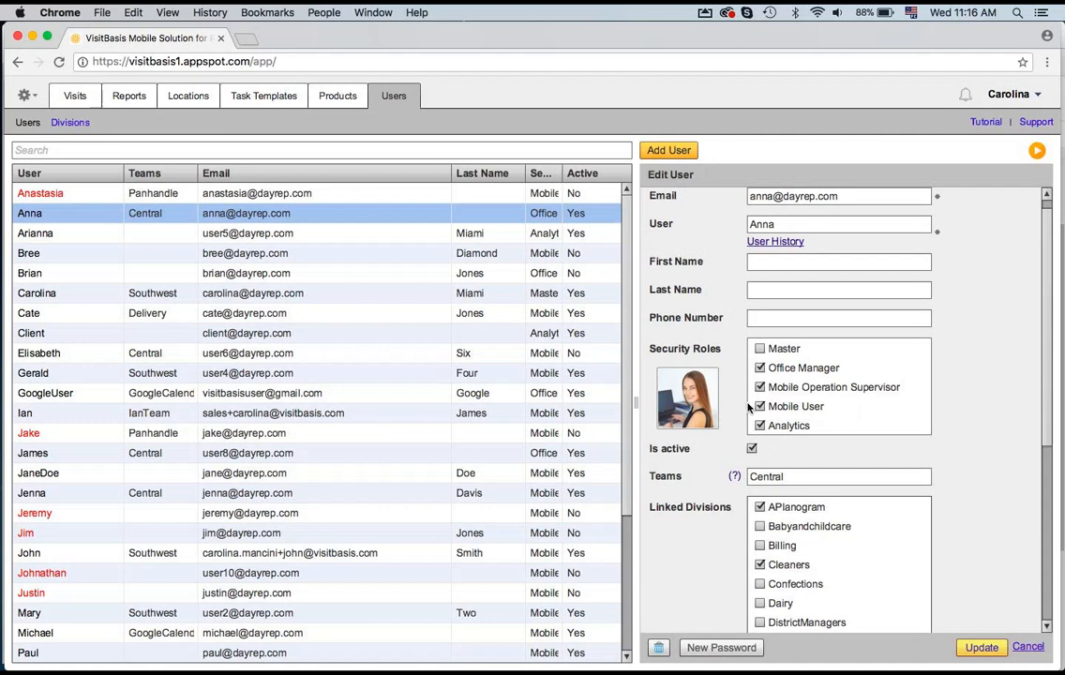
scroll(748, 407, "up", 1)
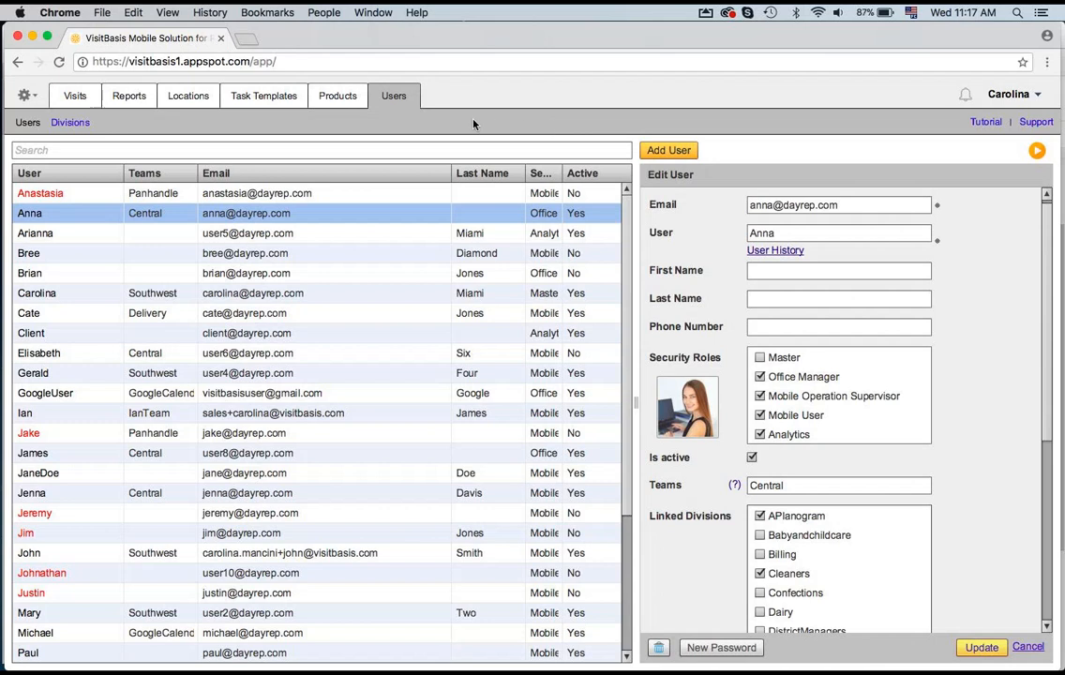
left_click(34, 98)
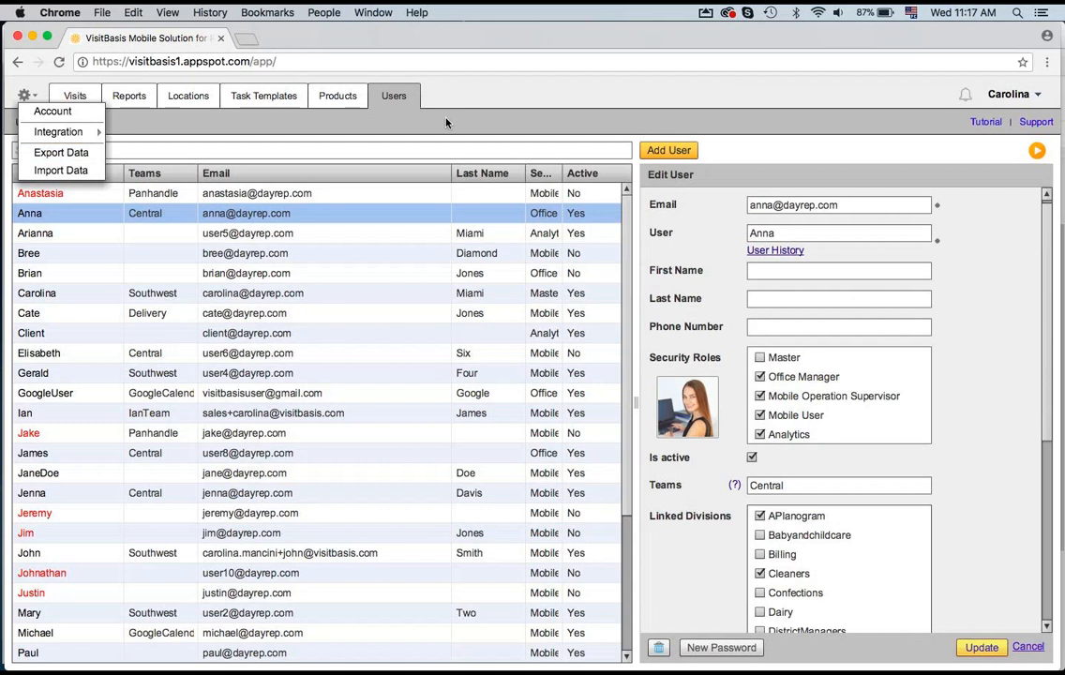
left_click(479, 116)
scroll(960, 487, "down", 1)
scroll(1050, 487, "down", 3)
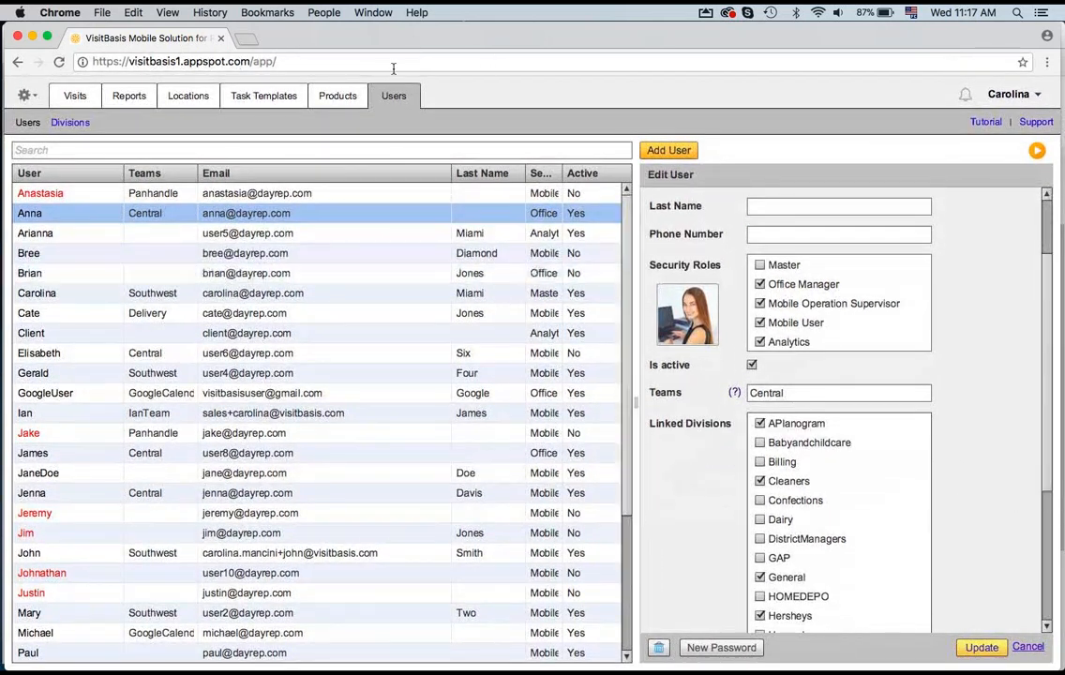
Step: Tour the Products and Task Templates sections and the settings menu options
left_click(331, 97)
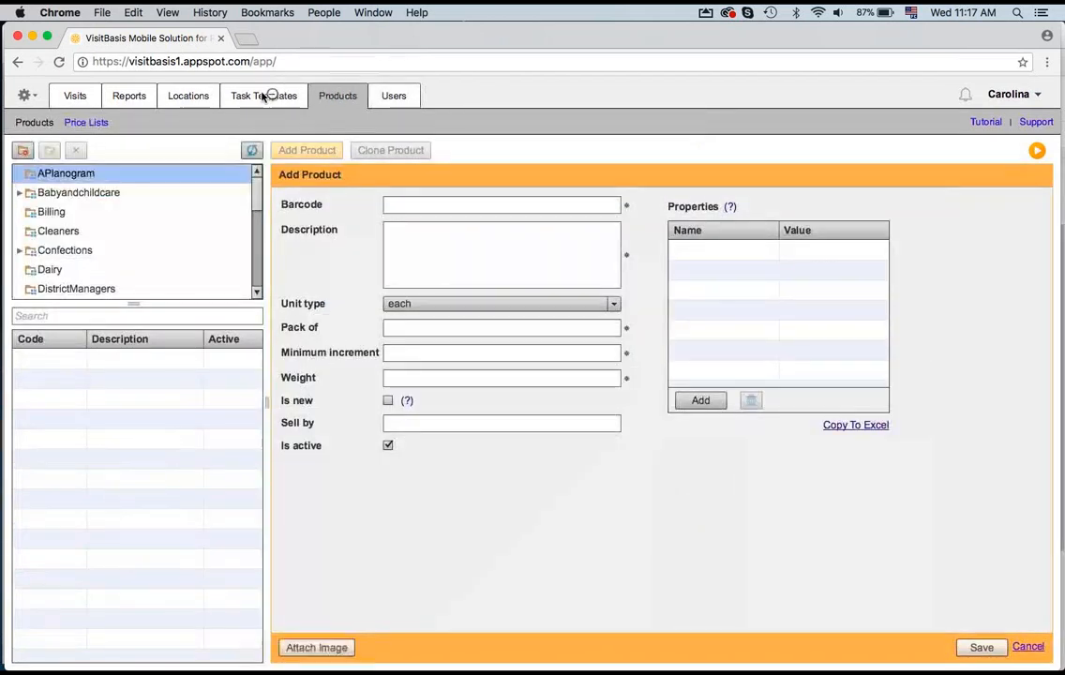
left_click(263, 97)
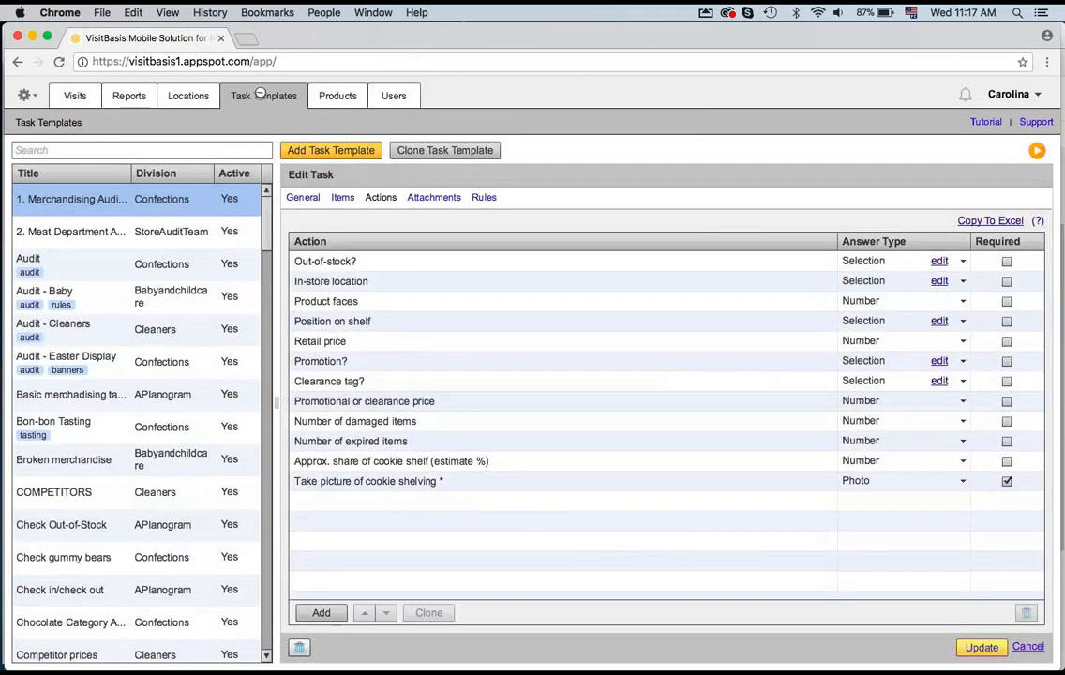
left_click(394, 97)
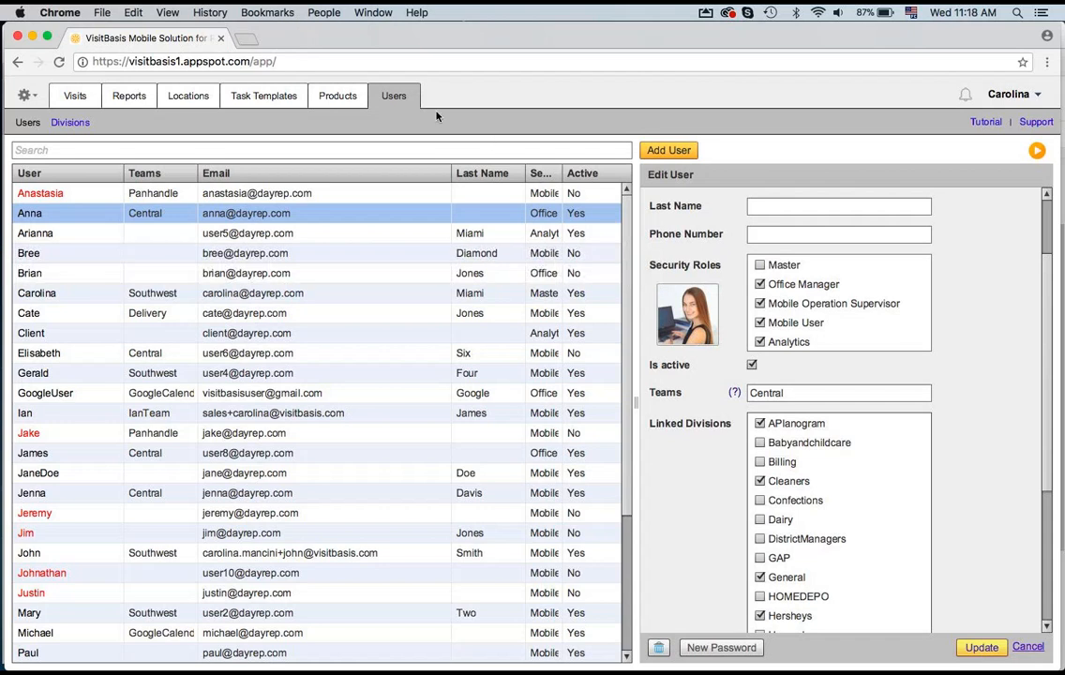
left_click(339, 98)
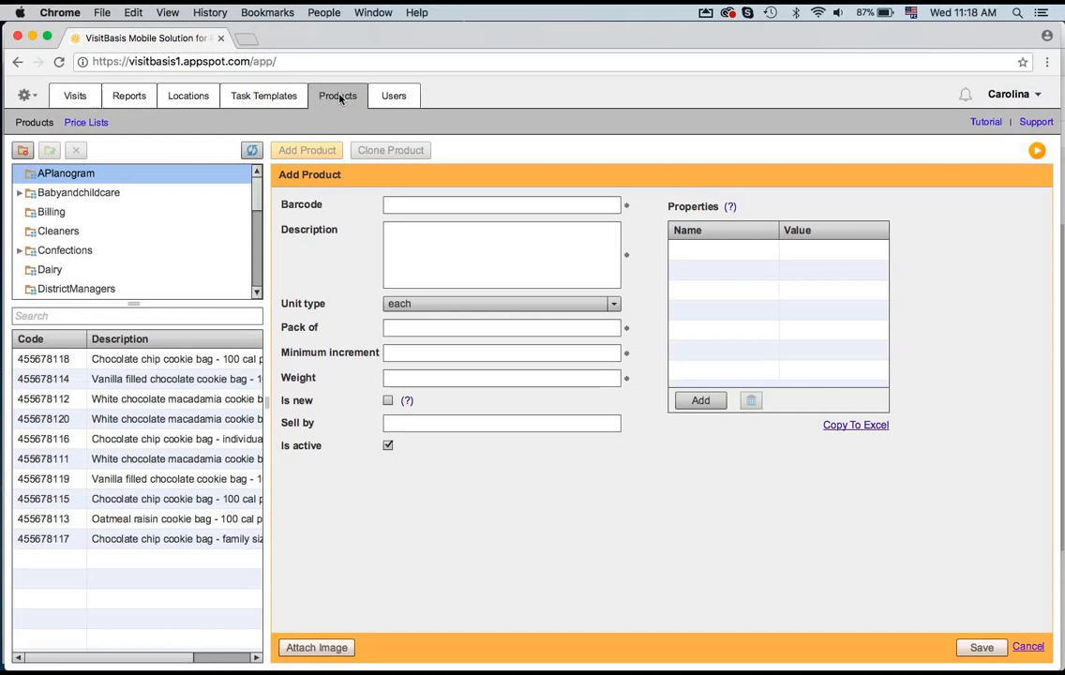
left_click(437, 203)
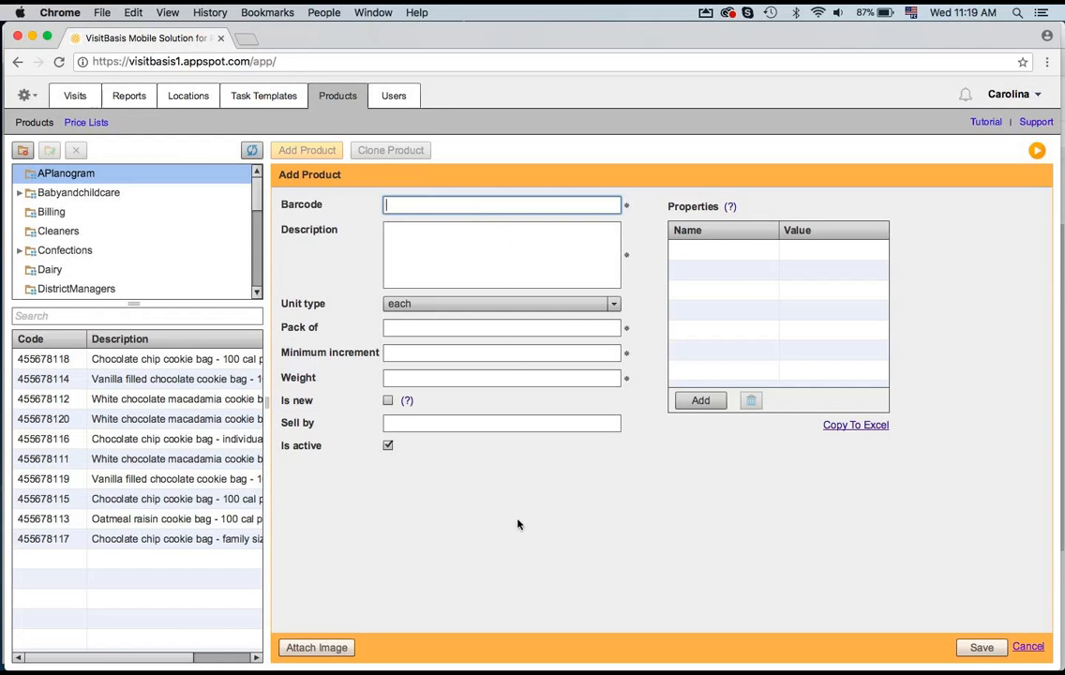
left_click(37, 97)
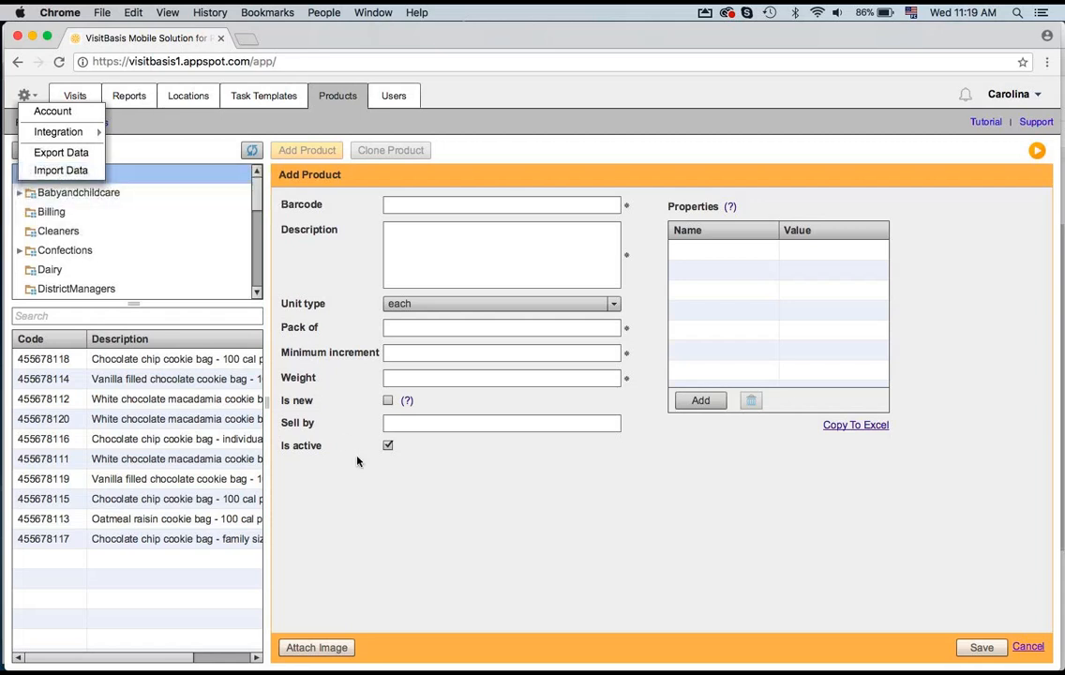
left_click(380, 511)
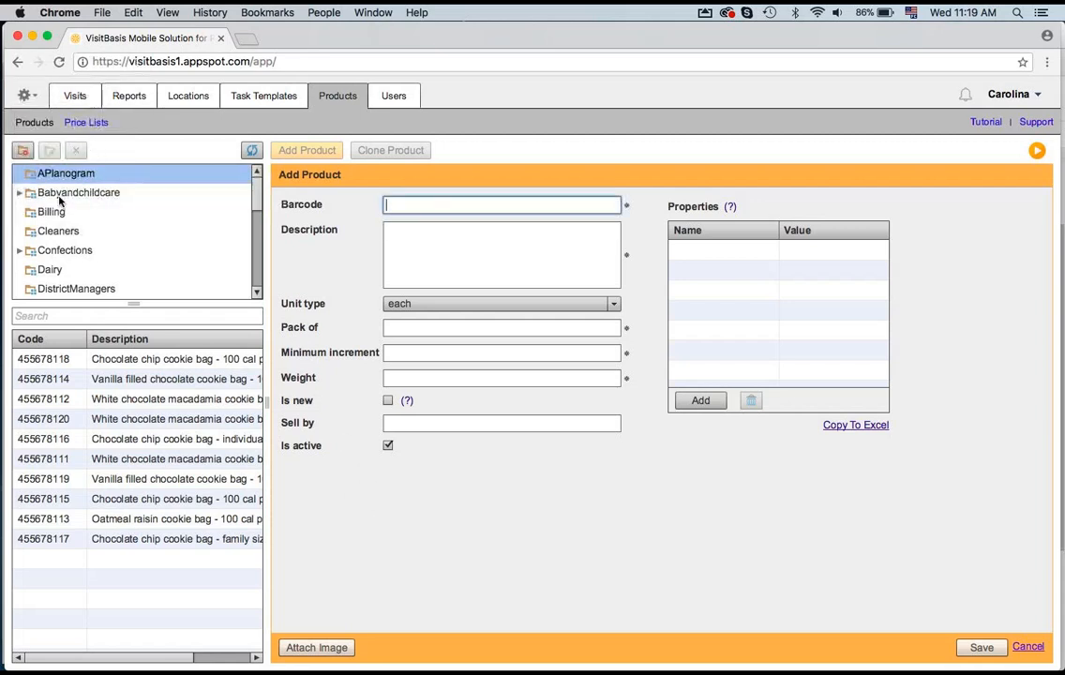
Step: Browse the Confections > Gummies > Gelatinbased product category and open a Gummy bears 5oz product
left_click(19, 250)
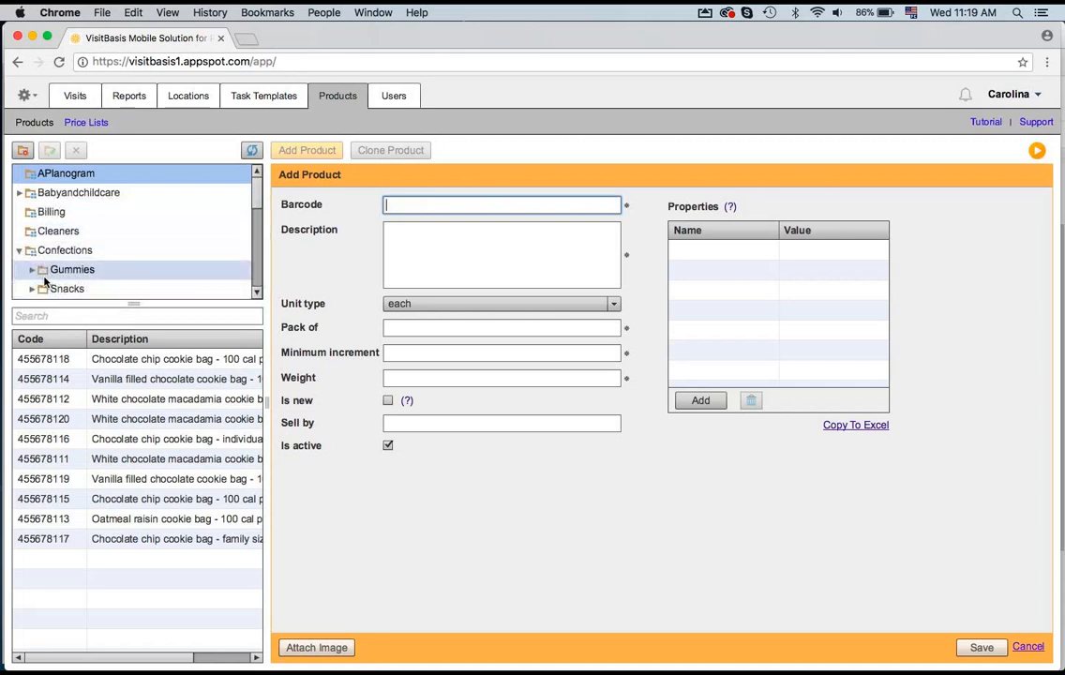
left_click(30, 271)
left_click(59, 270)
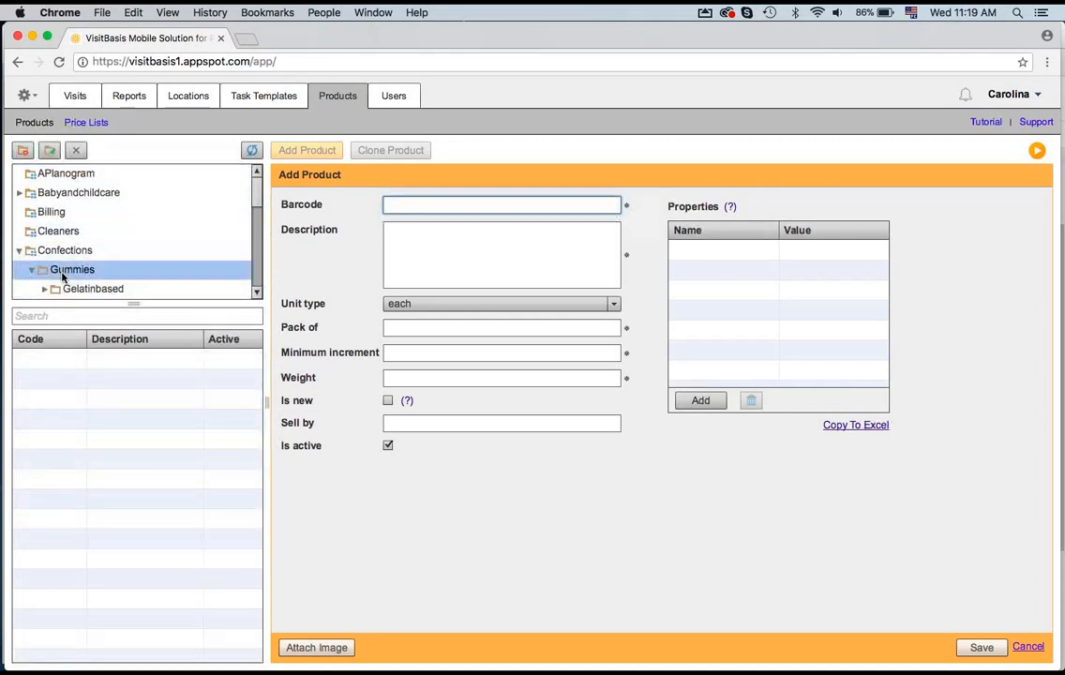
left_click(89, 289)
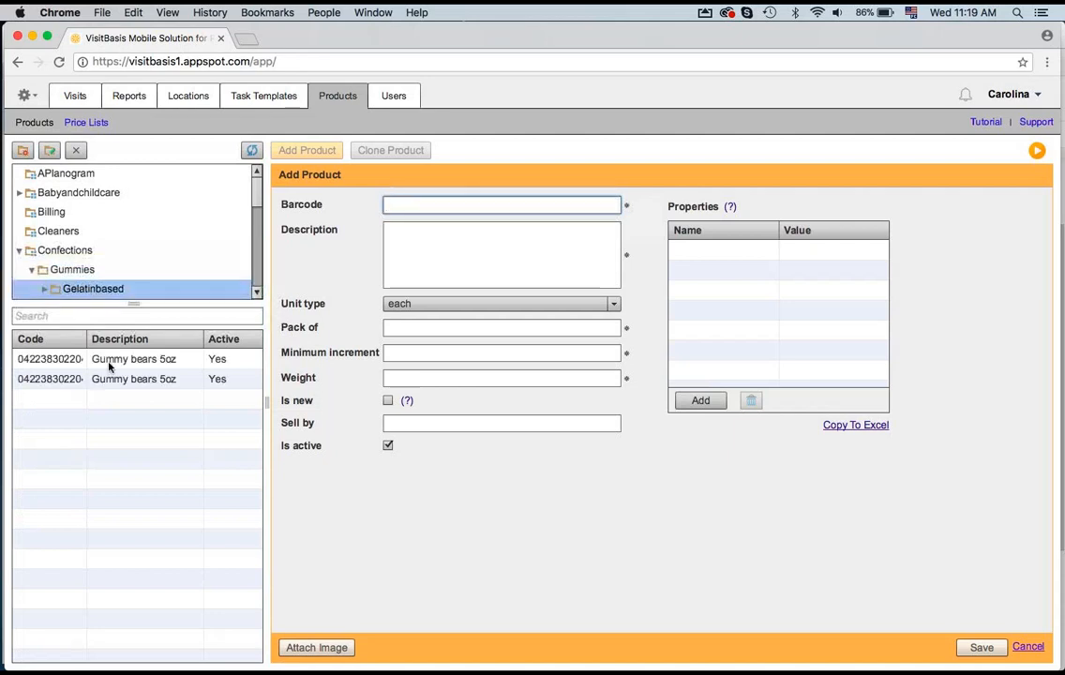
left_click(117, 383)
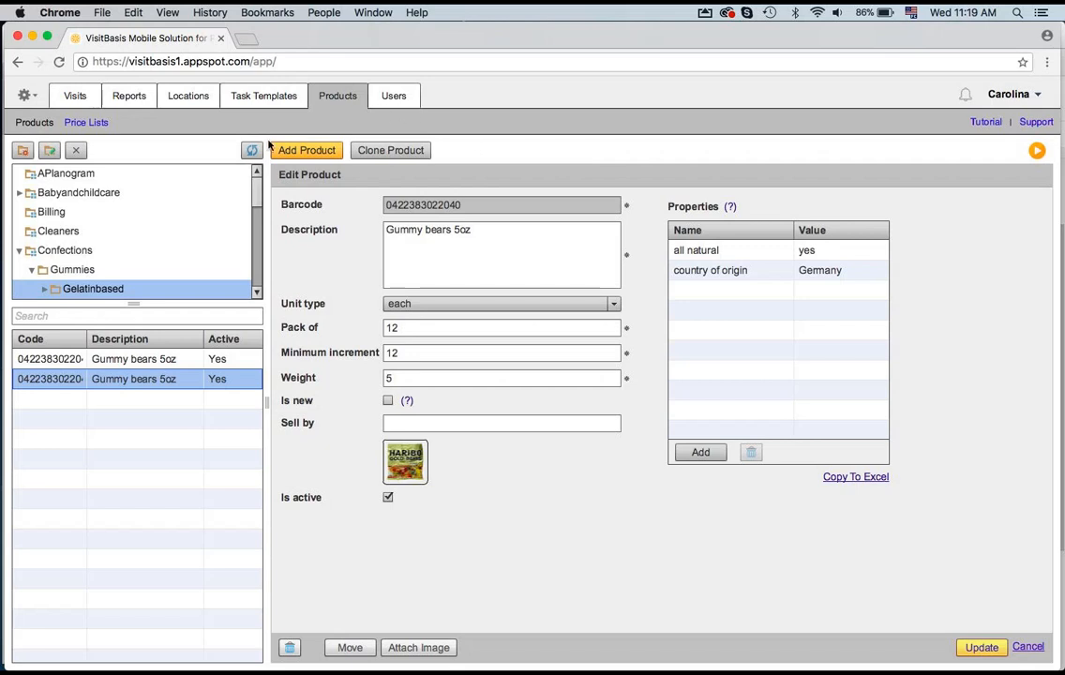
Step: Open the Locations section and view the General details of the Publix 67 location
left_click(191, 99)
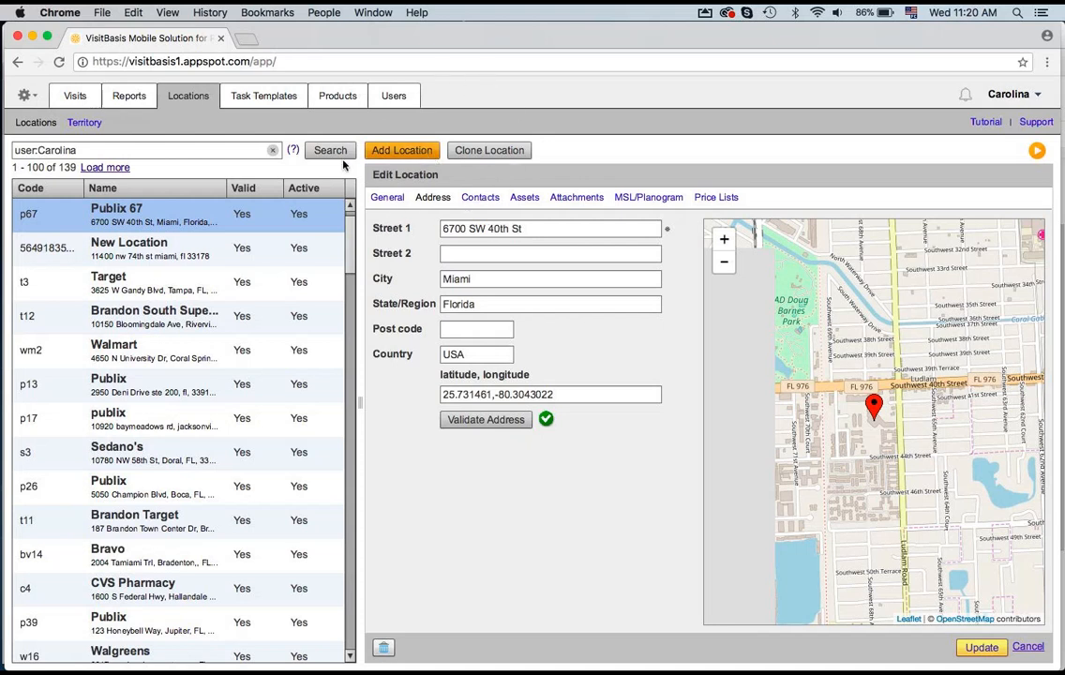
left_click(27, 95)
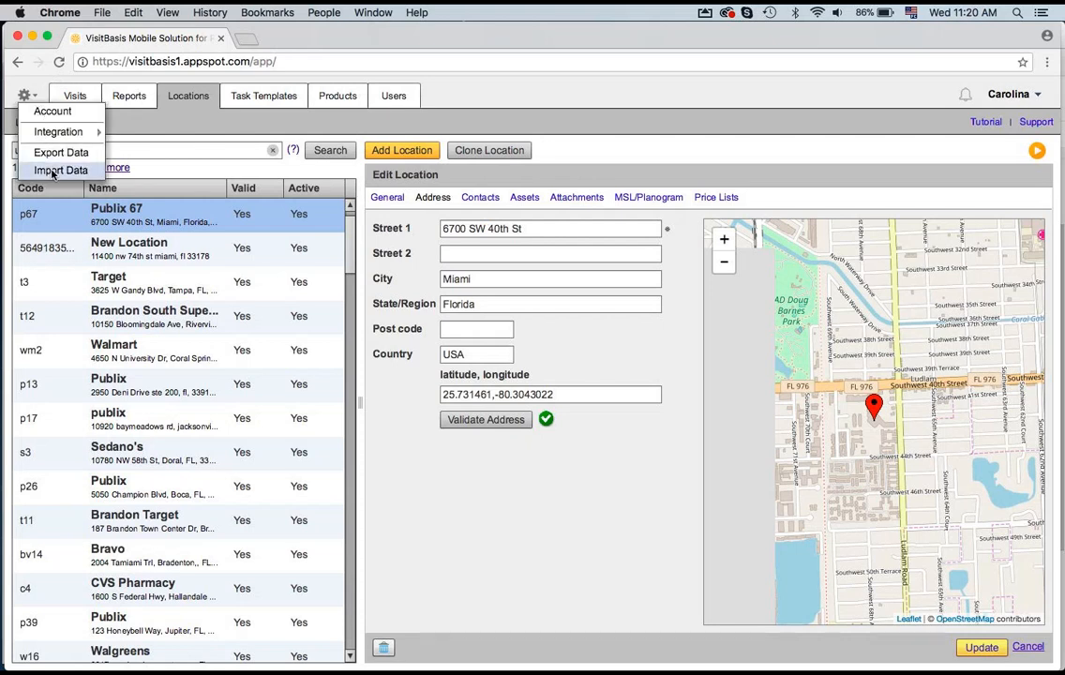
left_click(670, 137)
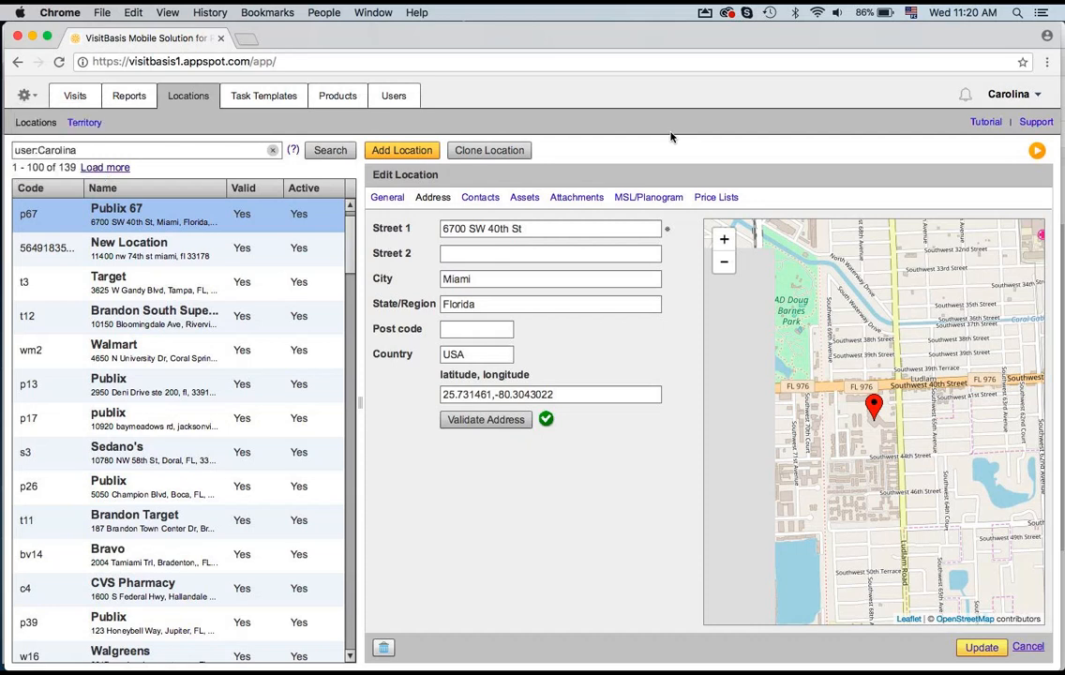
left_click(387, 198)
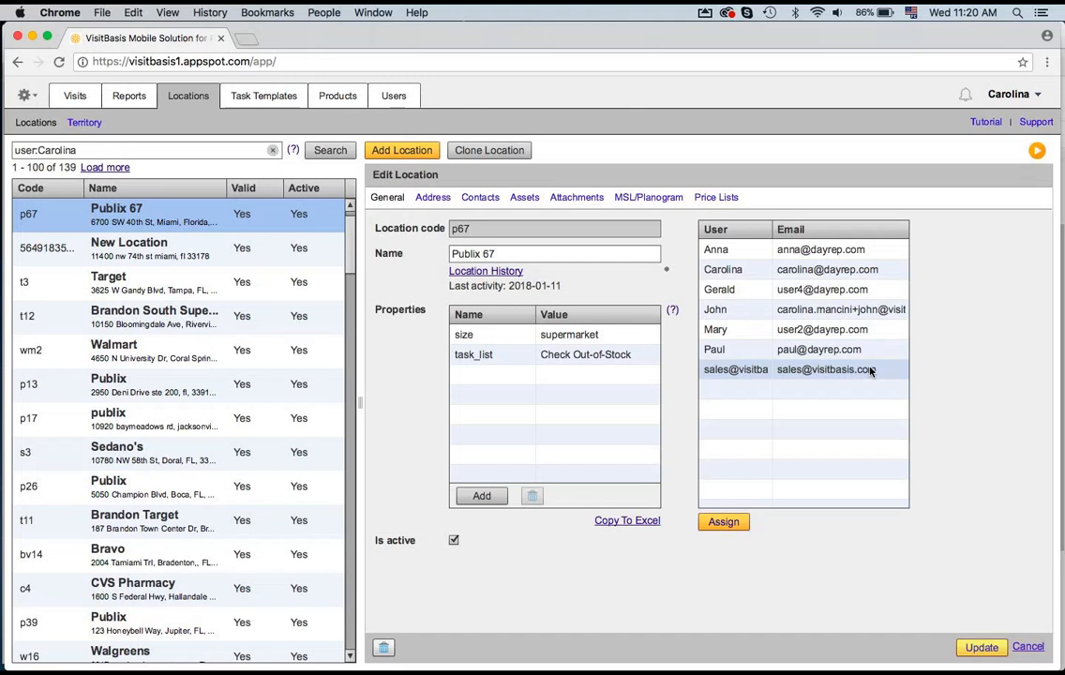
Step: Unassign two of the checked users from the Publix 67 location's territory and save
left_click(724, 521)
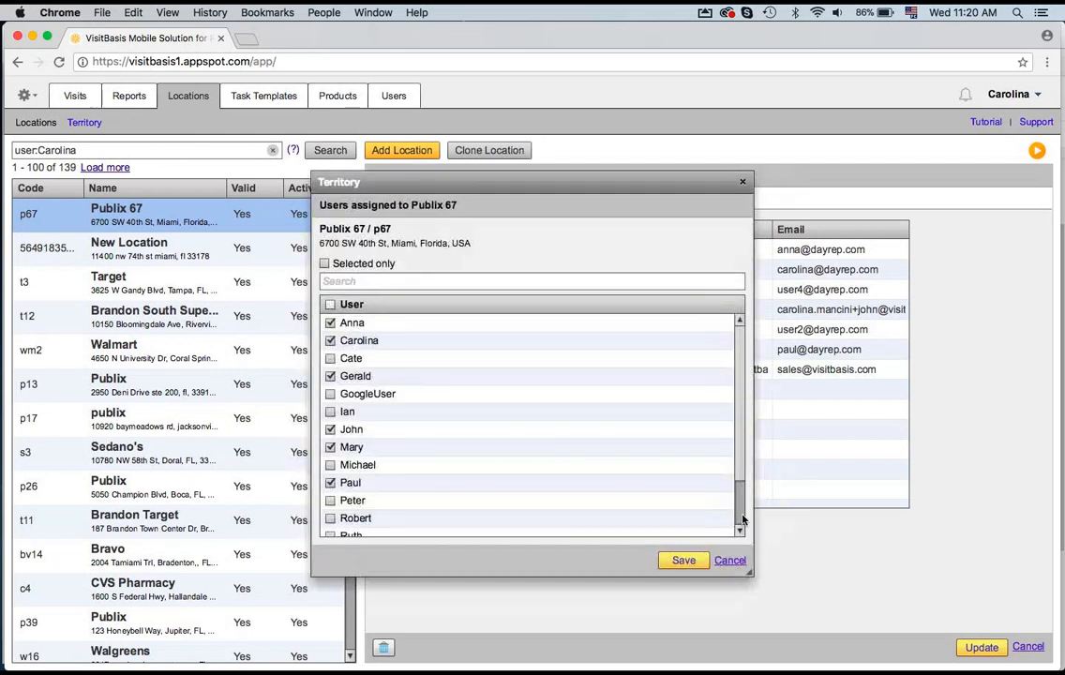
left_click(330, 482)
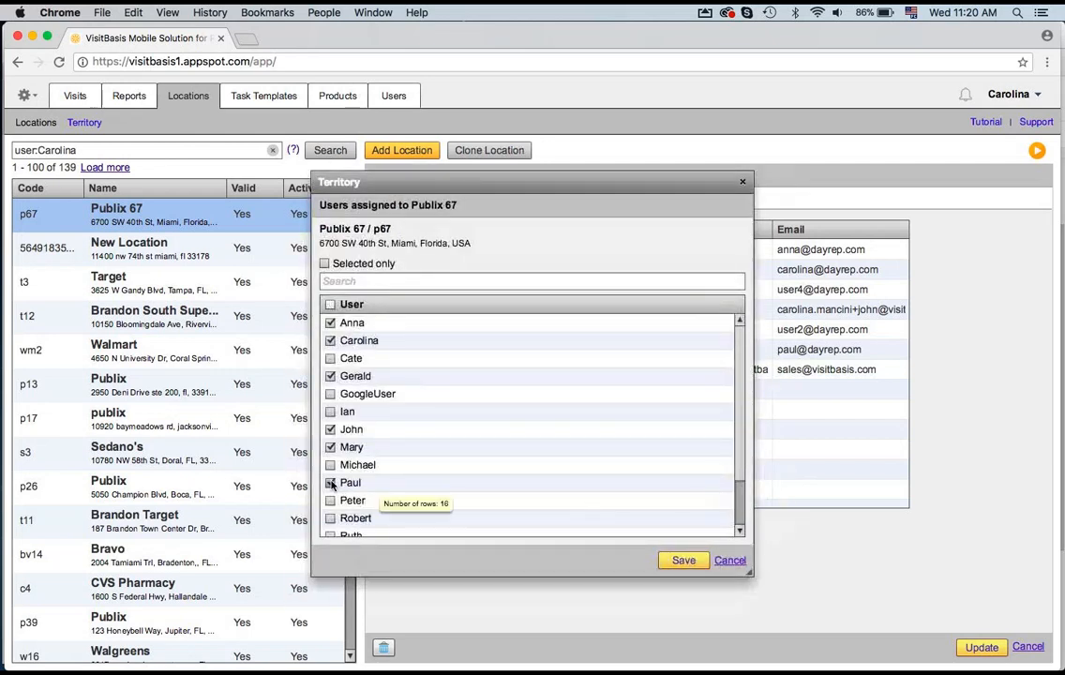
left_click(332, 430)
left_click(685, 560)
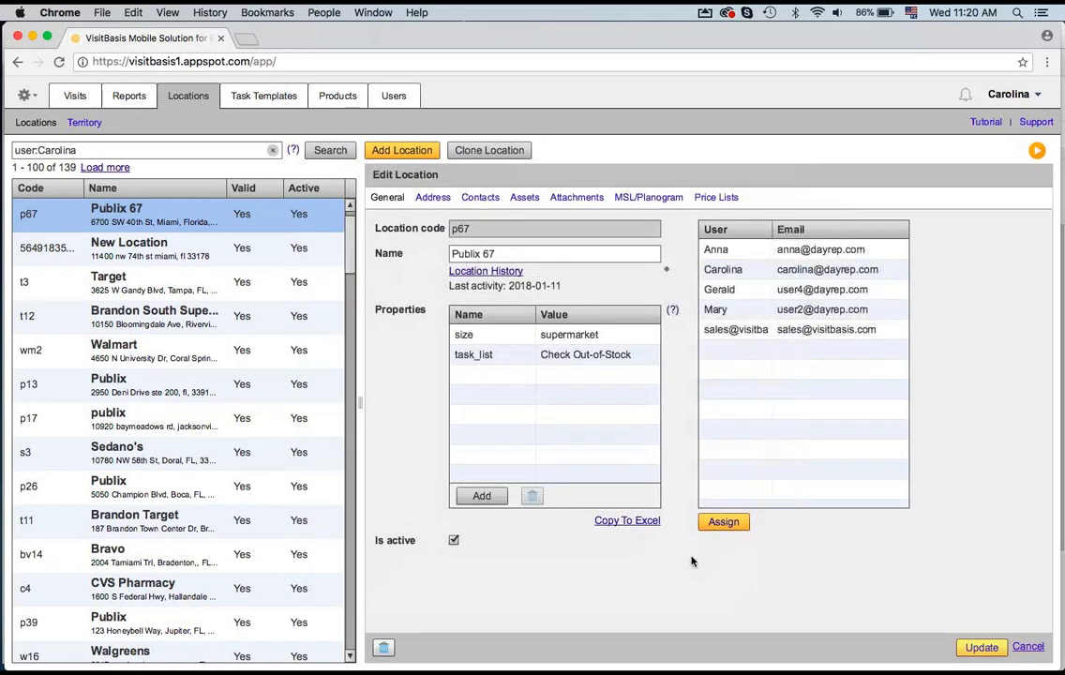
Step: Open the Territory view, select the Southwest-team user with 139 locations and show only selected locations
left_click(84, 122)
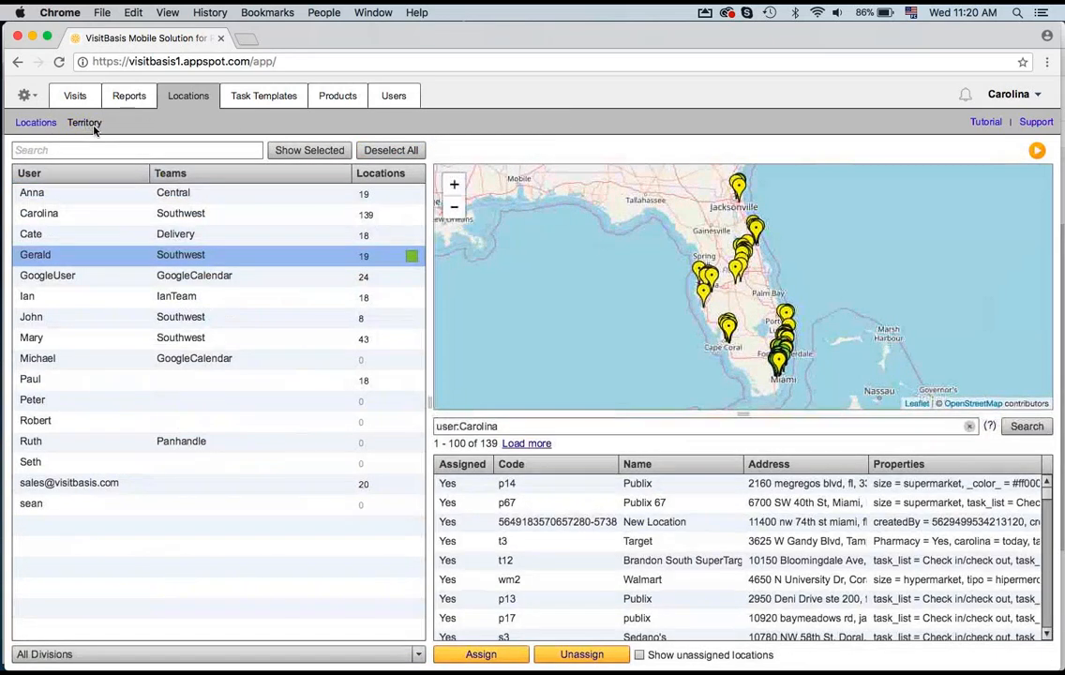
left_click(79, 261)
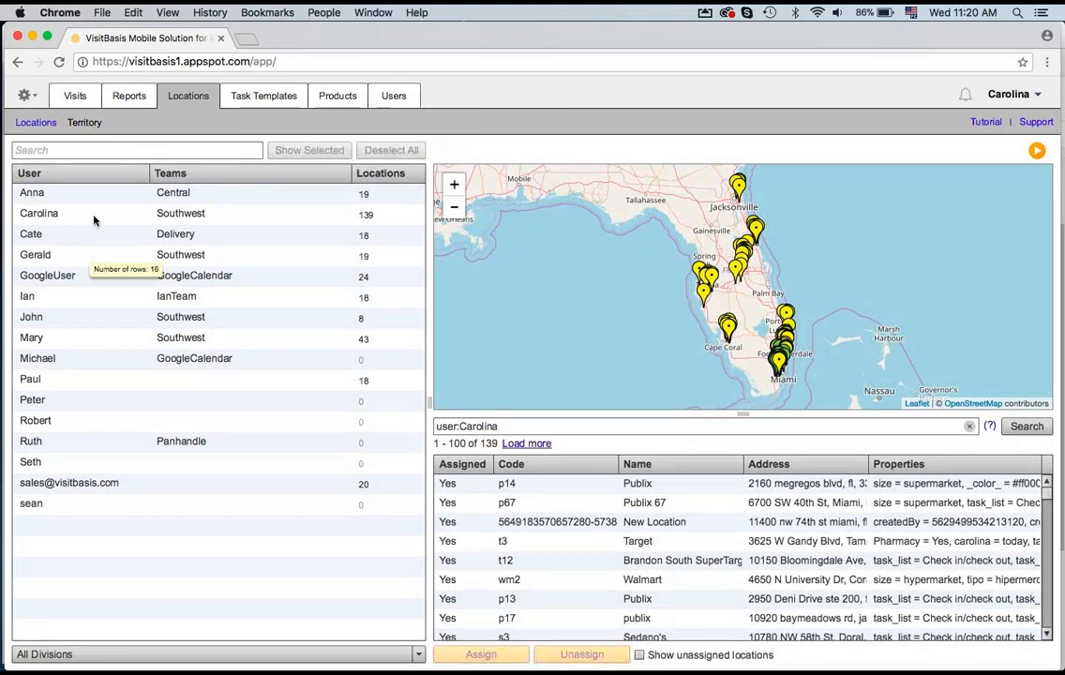
left_click(94, 218)
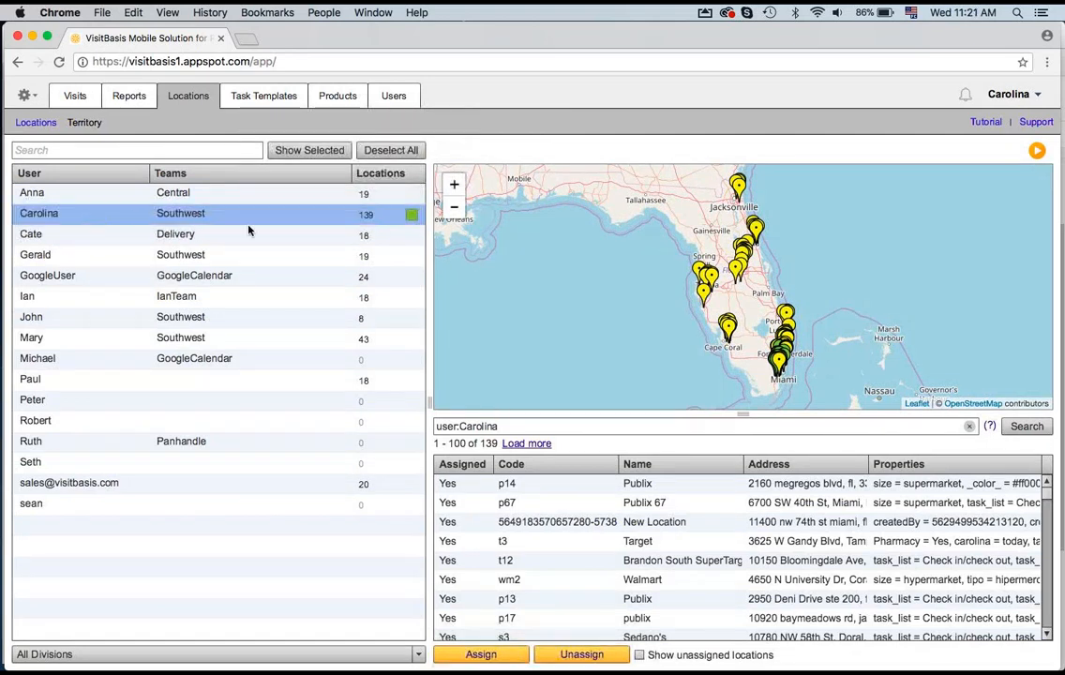
left_click(302, 151)
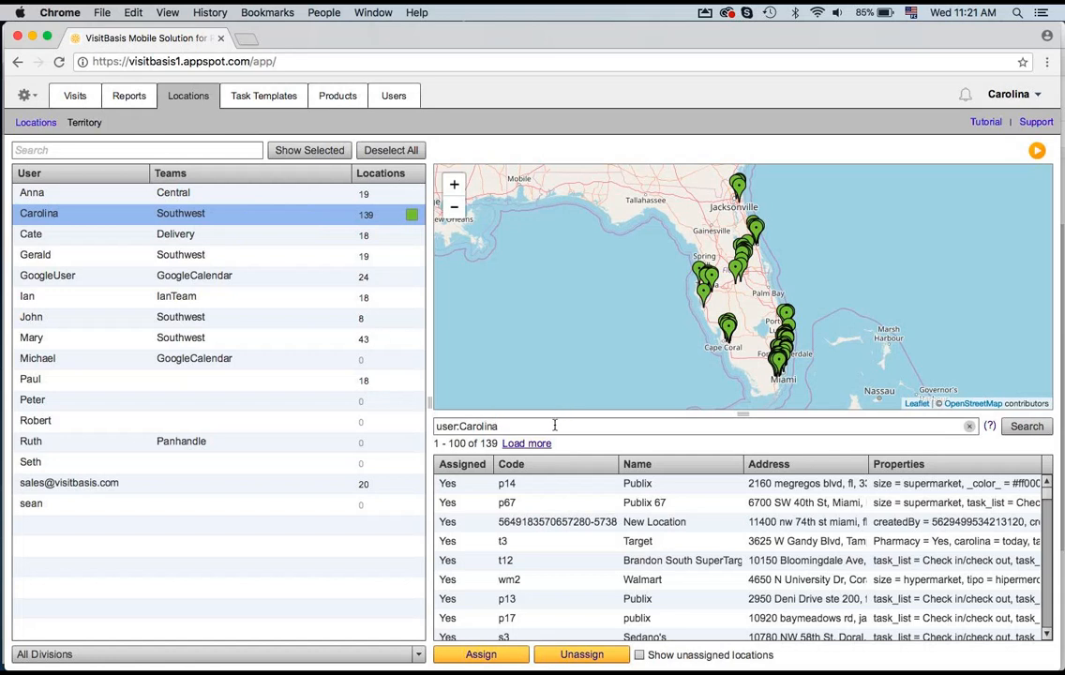
Step: Search the territory locations for miami
left_click_drag(554, 425, 394, 409)
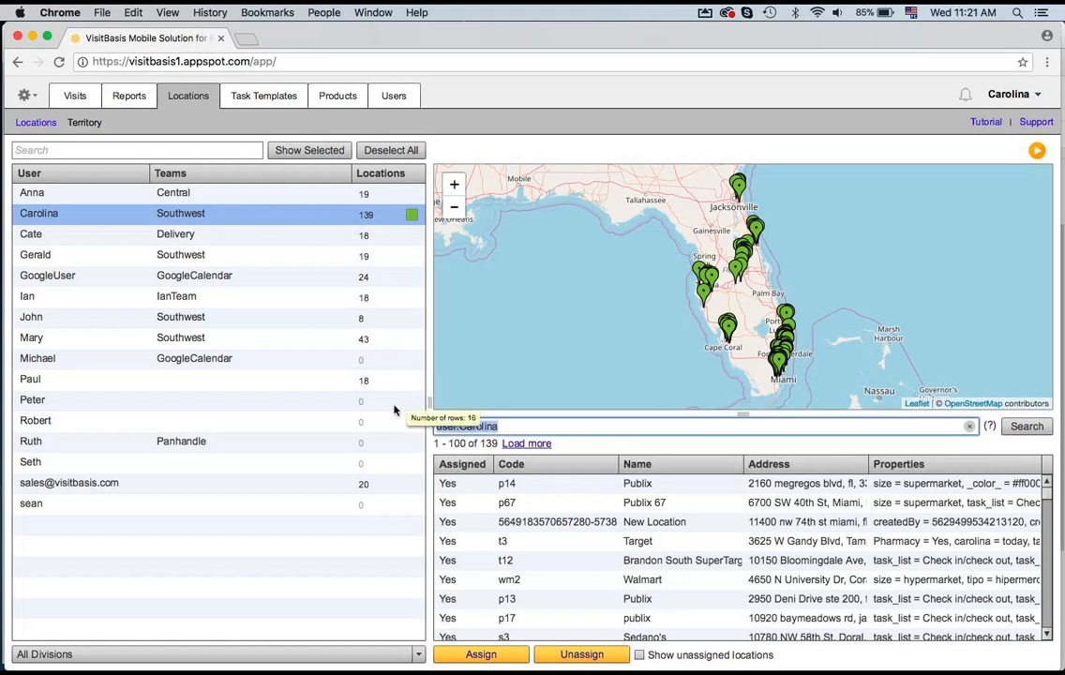
type("miami")
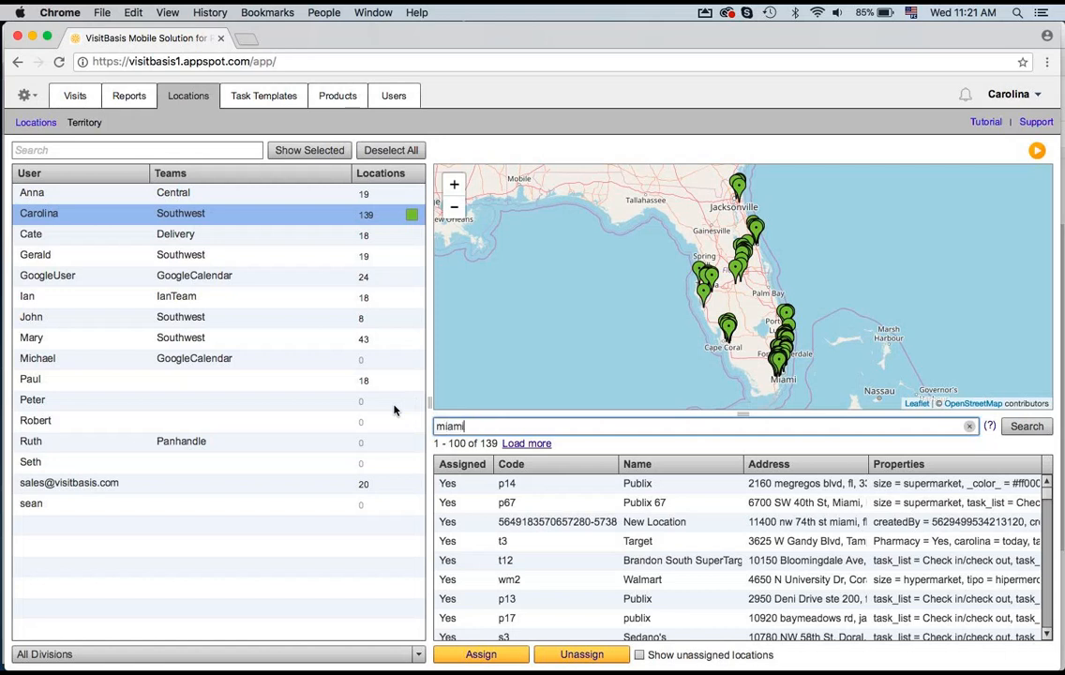
key("Return")
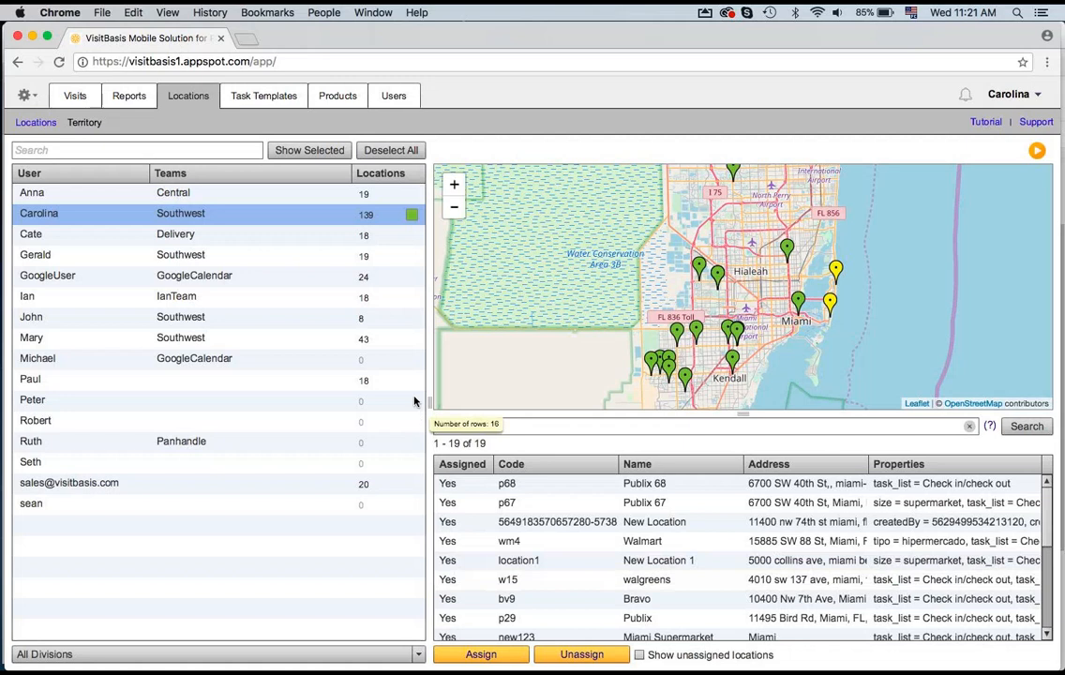
Step: Assign the Miami search results to the GoogleCalendar-team user with no locations and confirm the assignment
left_click(275, 361)
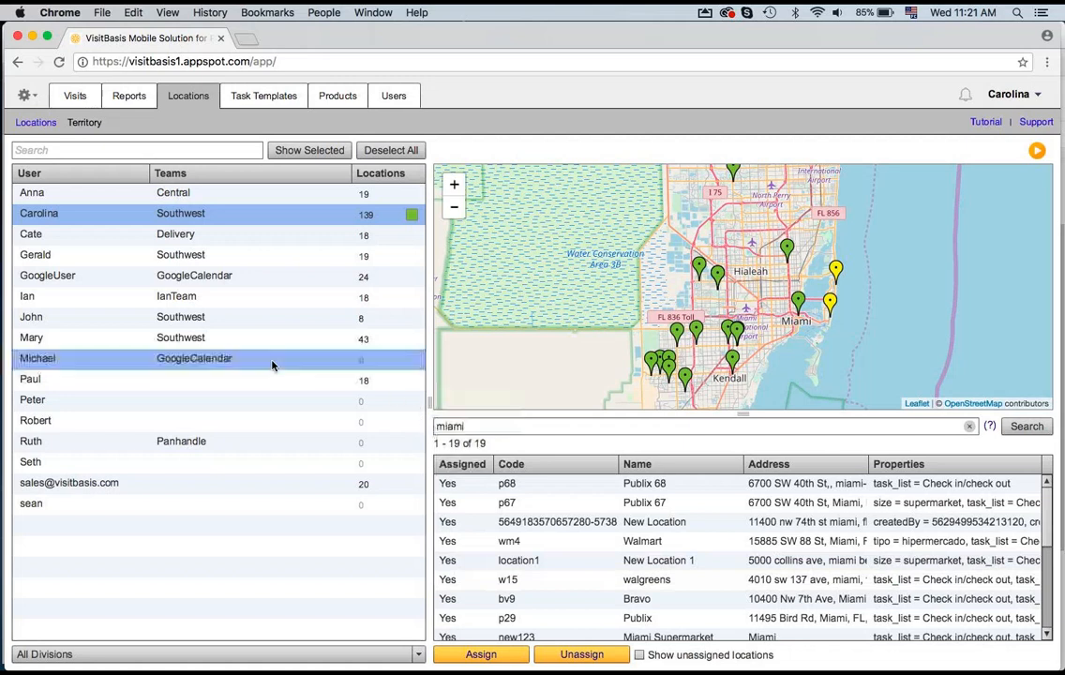
left_click(264, 217)
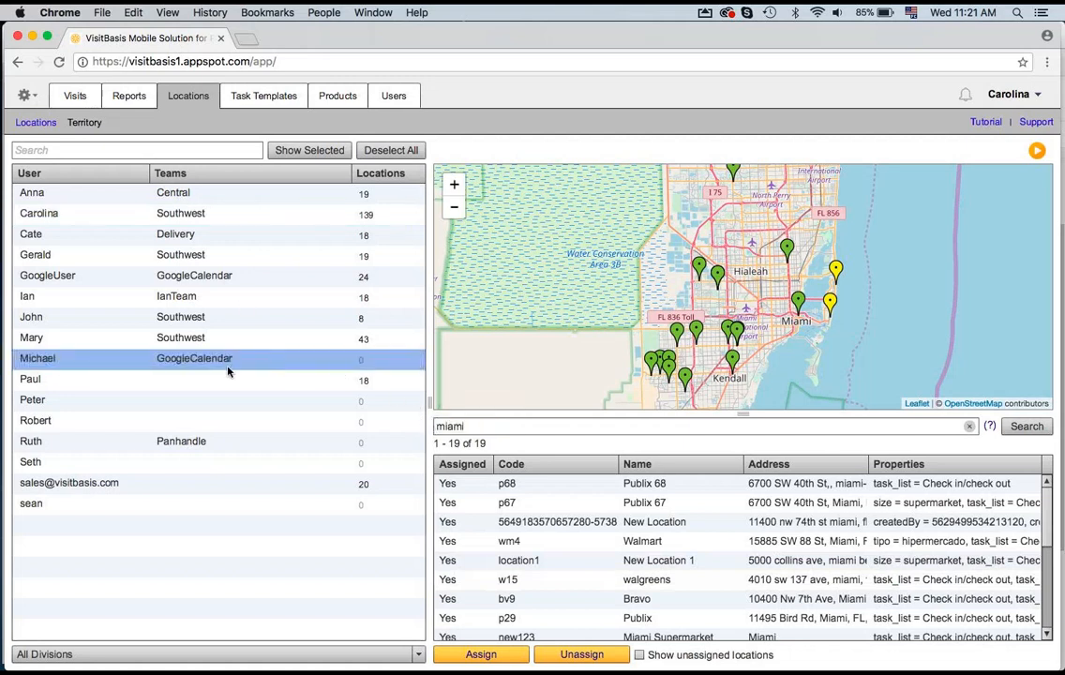
mouse_move(505, 610)
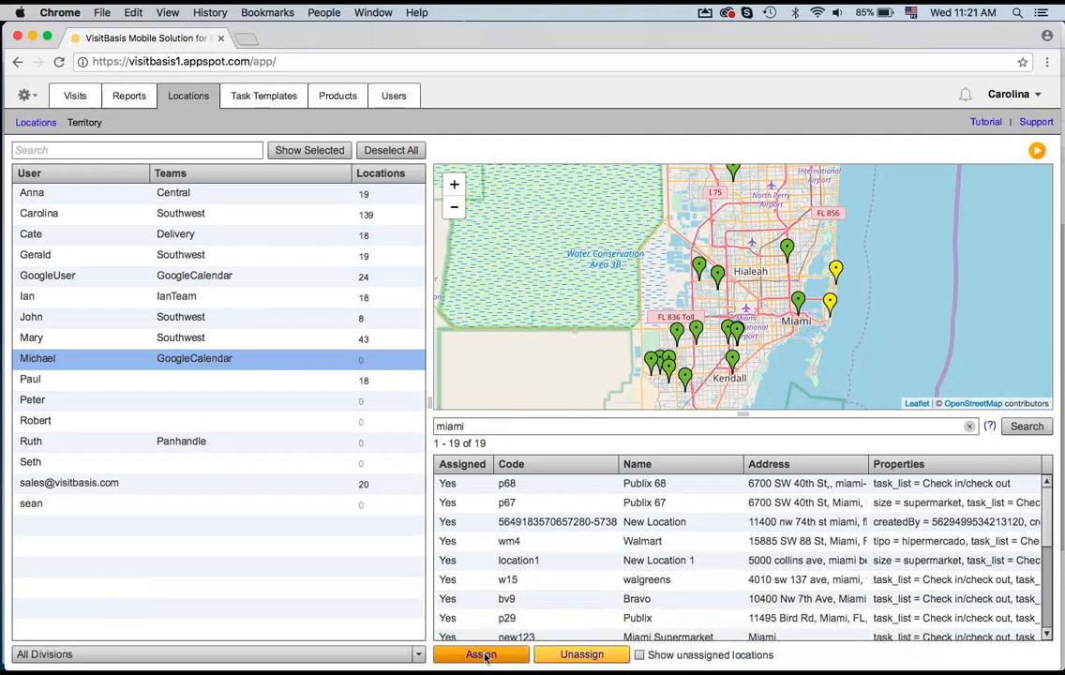
left_click(485, 655)
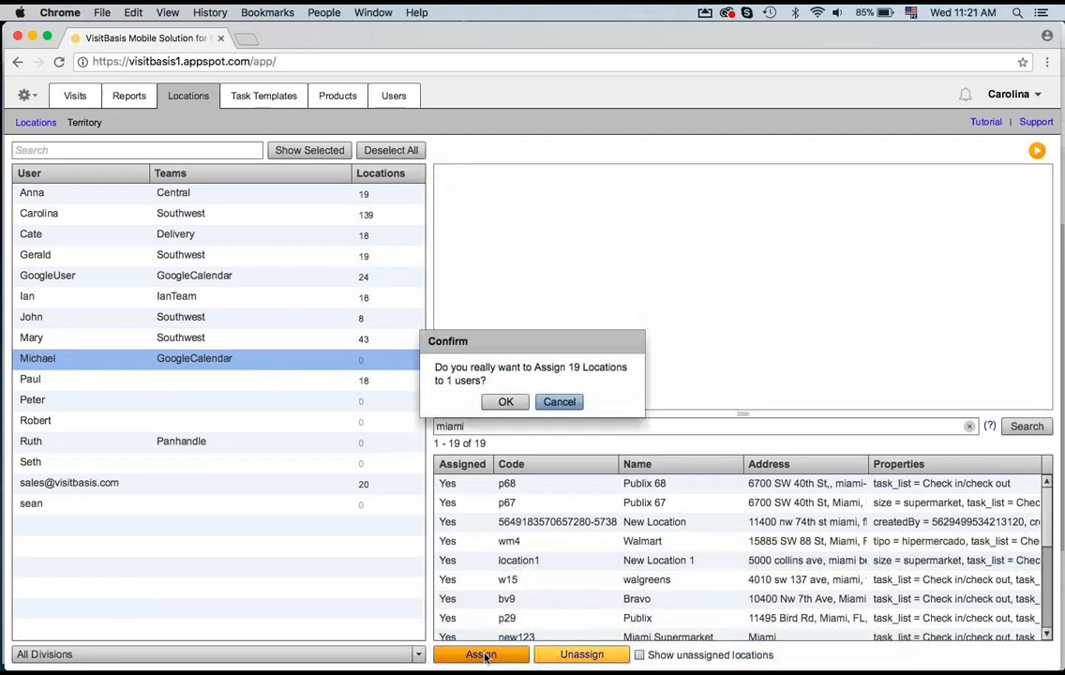
left_click(490, 408)
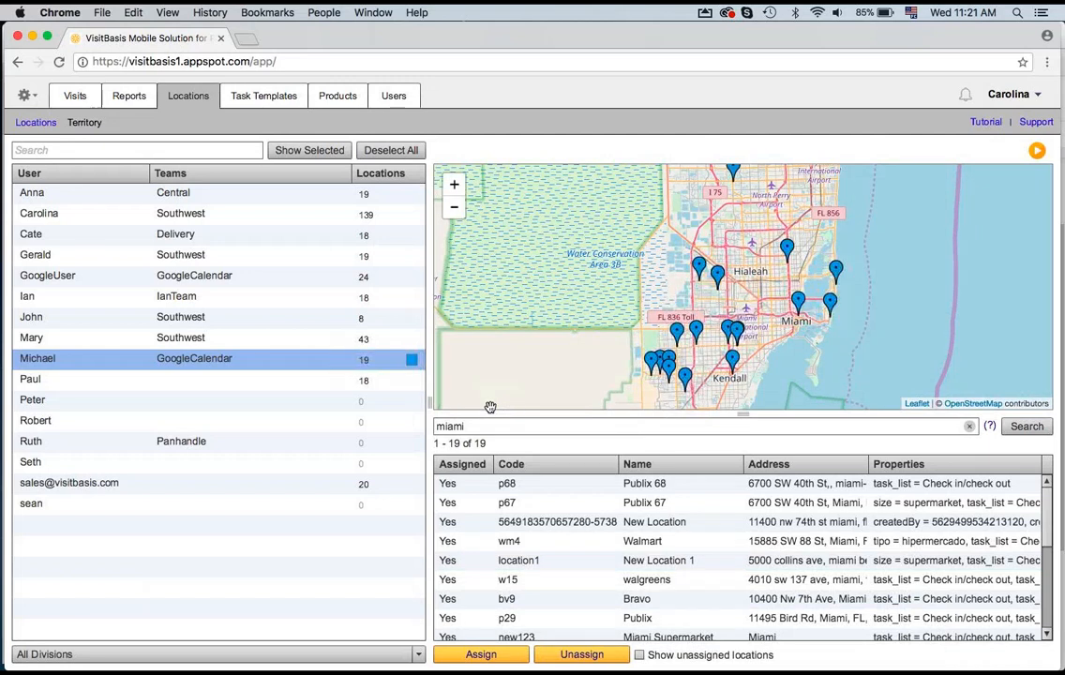
left_click(34, 95)
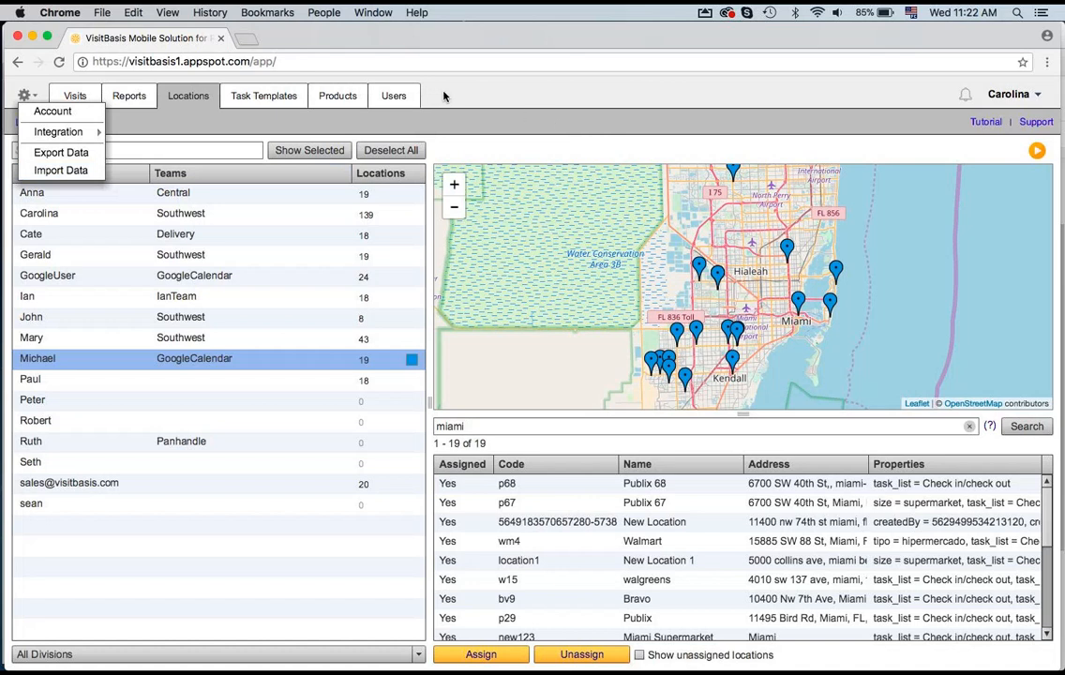
left_click(28, 93)
left_click(28, 93)
left_click(28, 93)
left_click(28, 92)
left_click(288, 122)
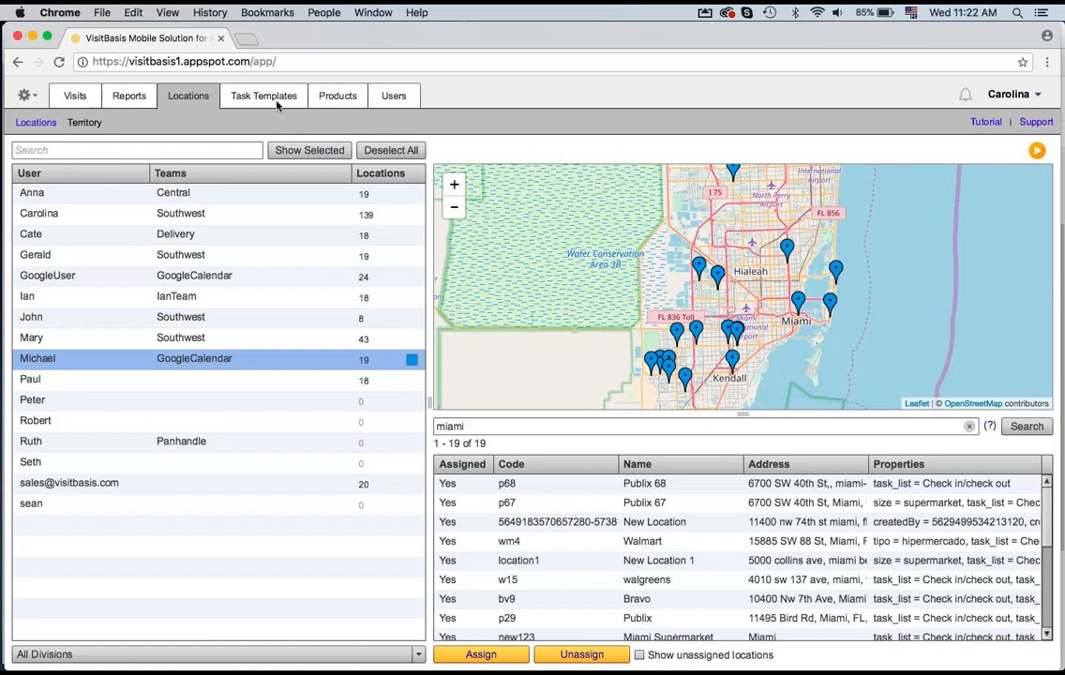
Step: Open Task Templates and review the Check Out-of-Stock template's general settings, actions and selection options
left_click(276, 103)
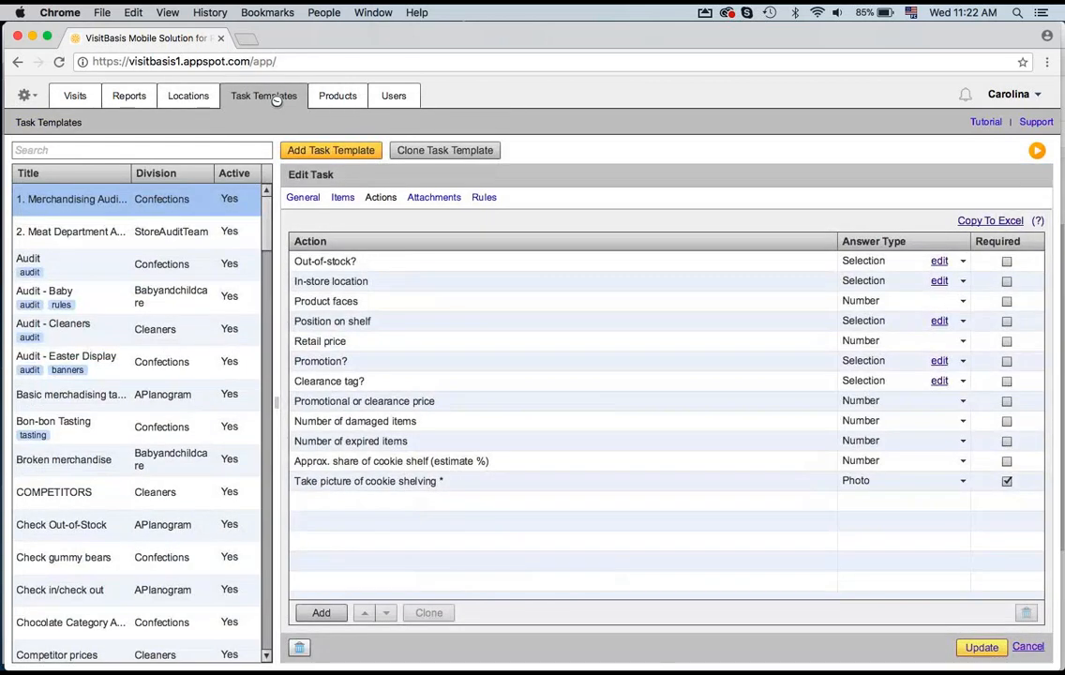
left_click(314, 203)
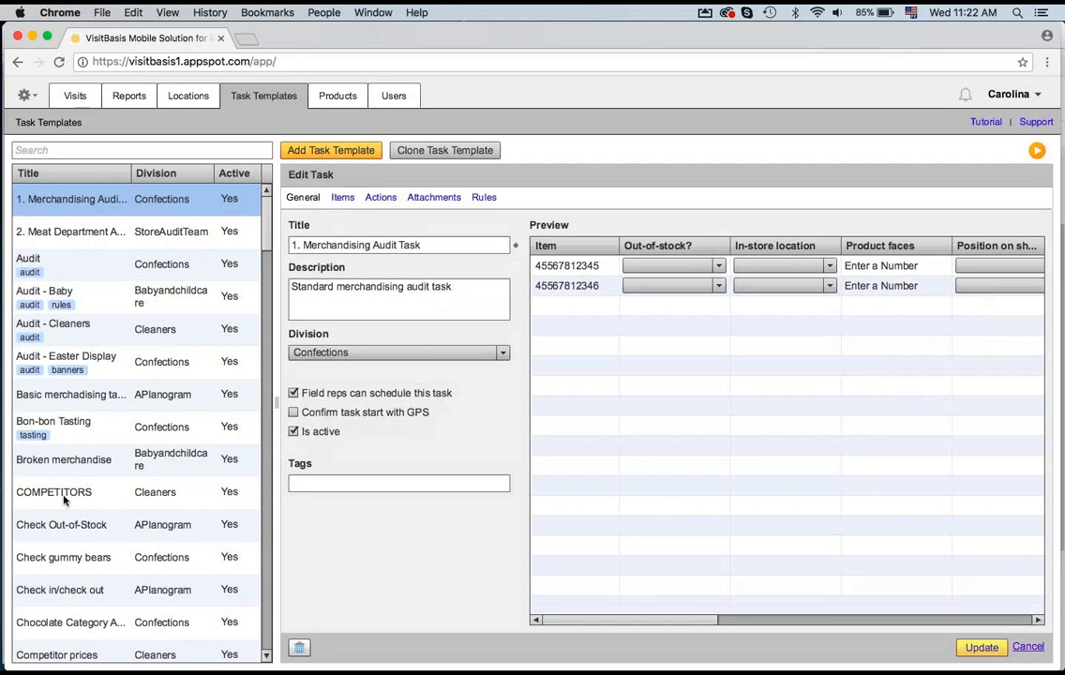
left_click(66, 532)
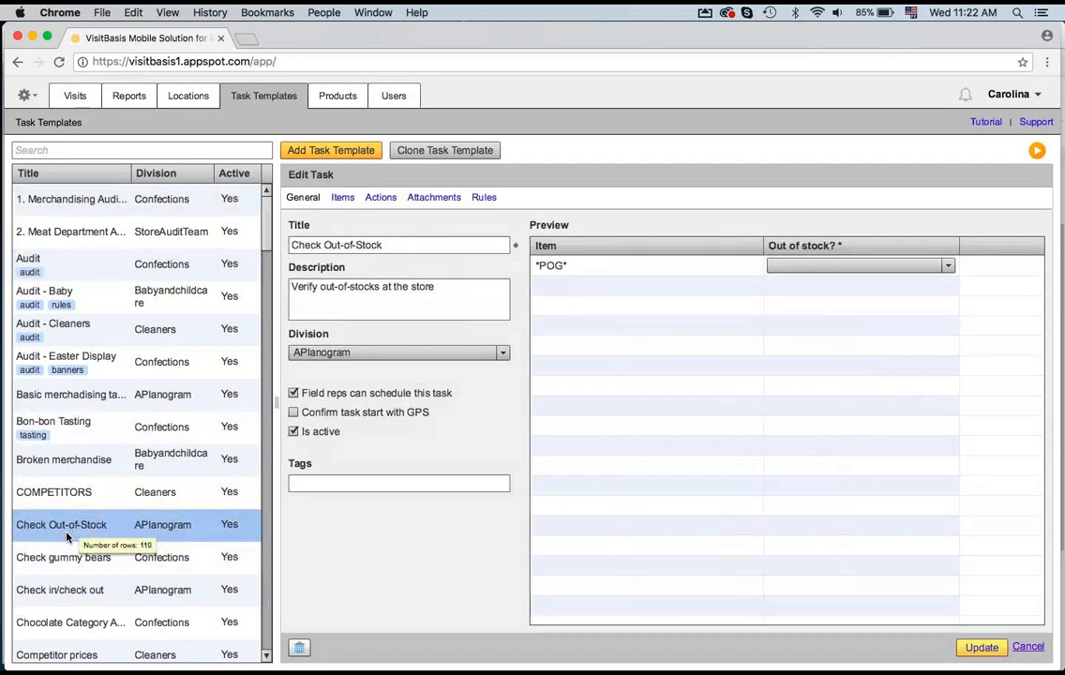
left_click(380, 198)
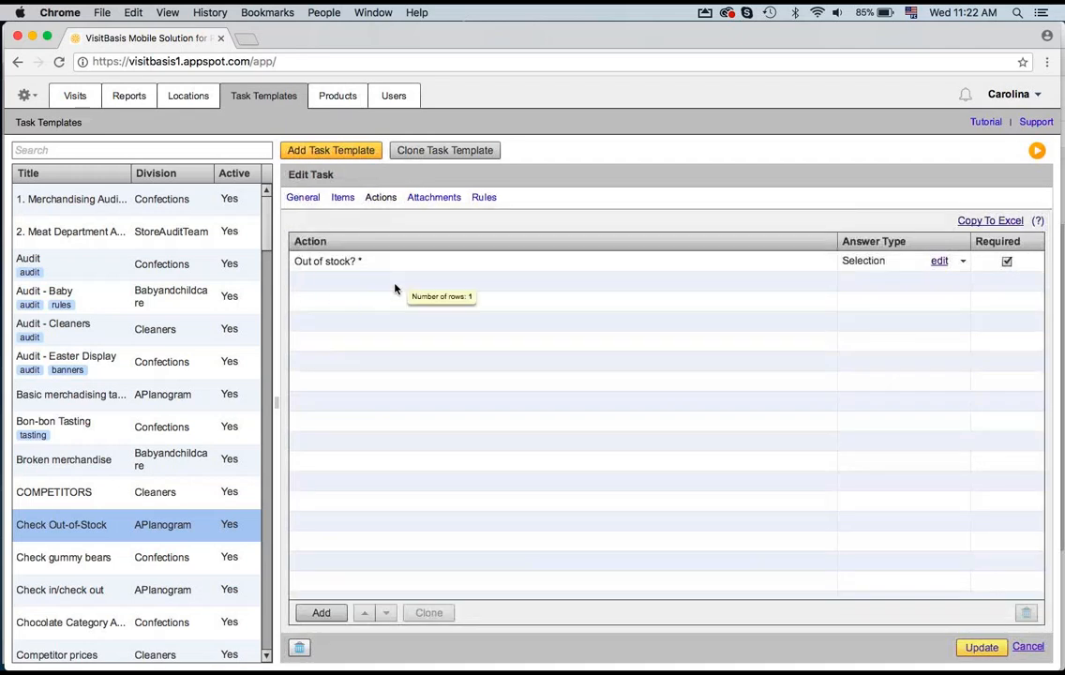
left_click(938, 262)
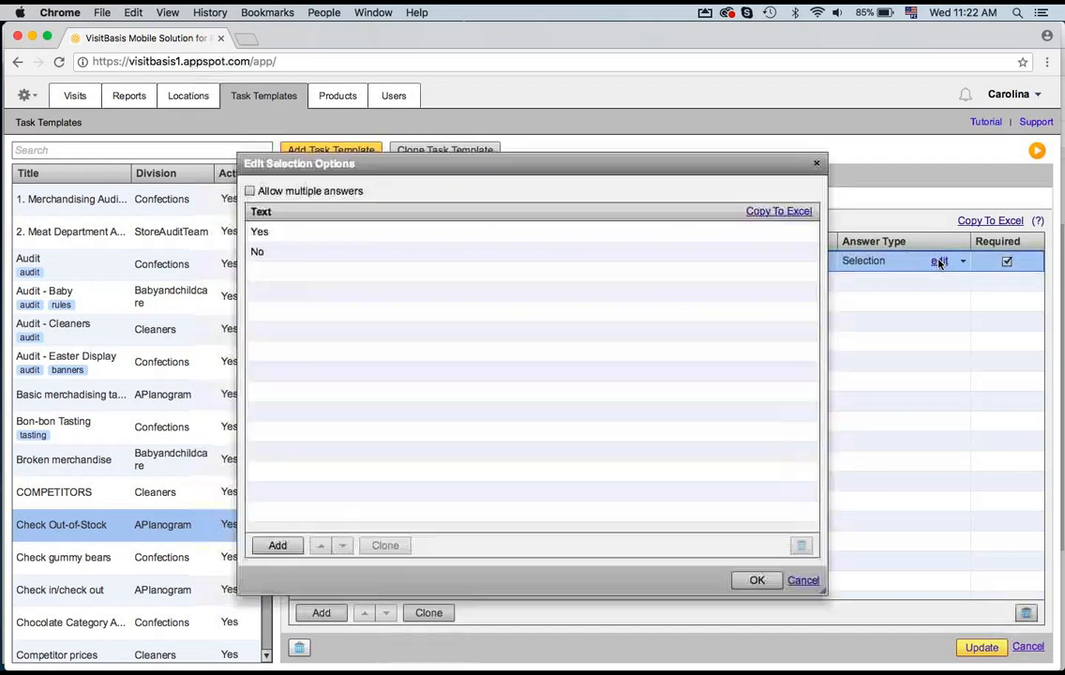
left_click(816, 164)
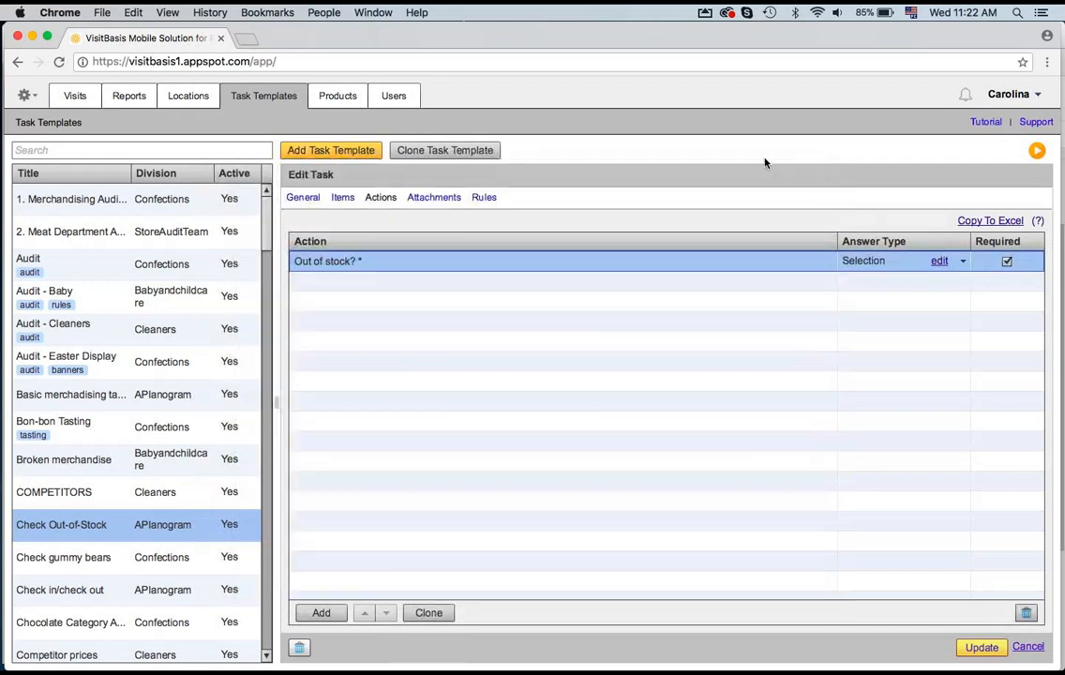
Step: Review the Meat Department audit template's actions, answer types and selection options
left_click(79, 204)
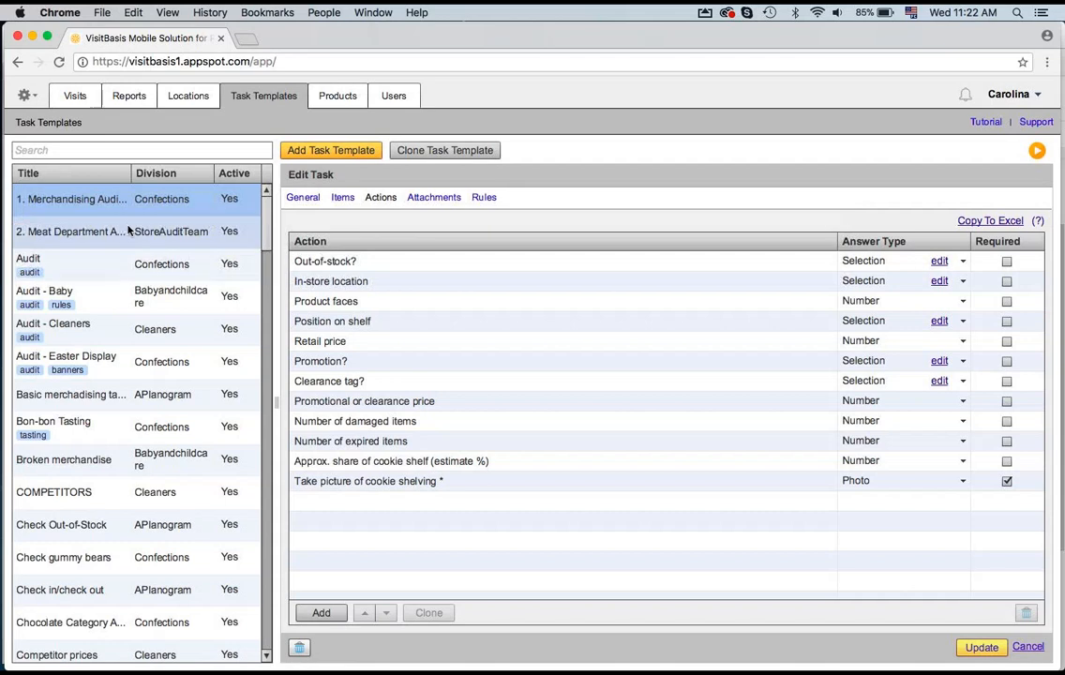
left_click(149, 226)
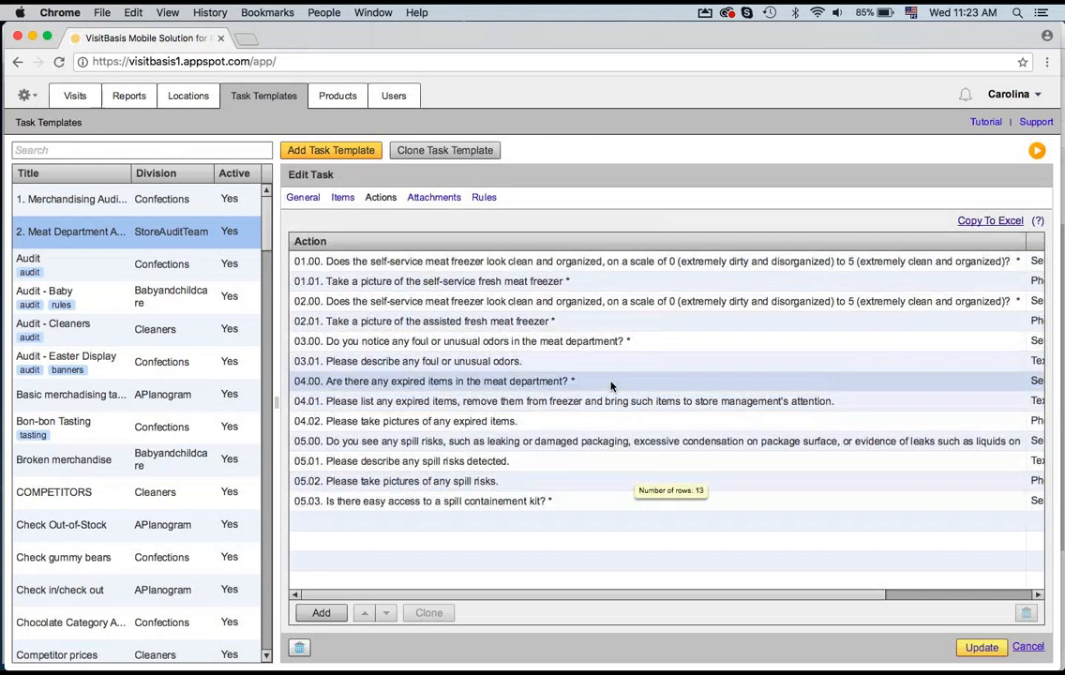
left_click_drag(870, 598, 1059, 594)
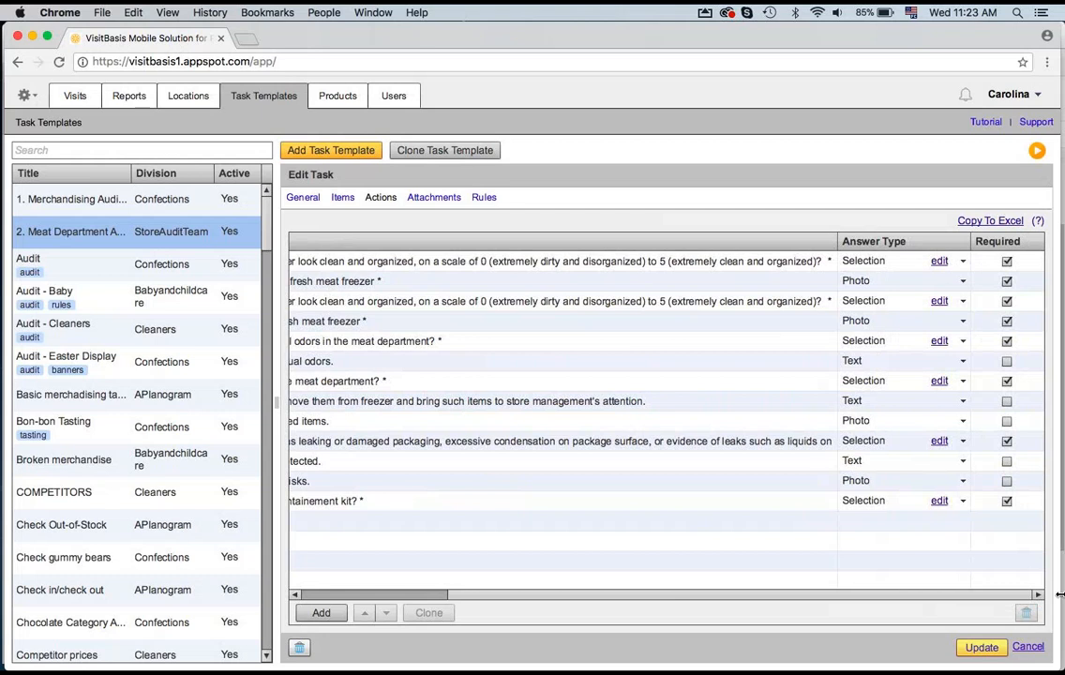
left_click(960, 481)
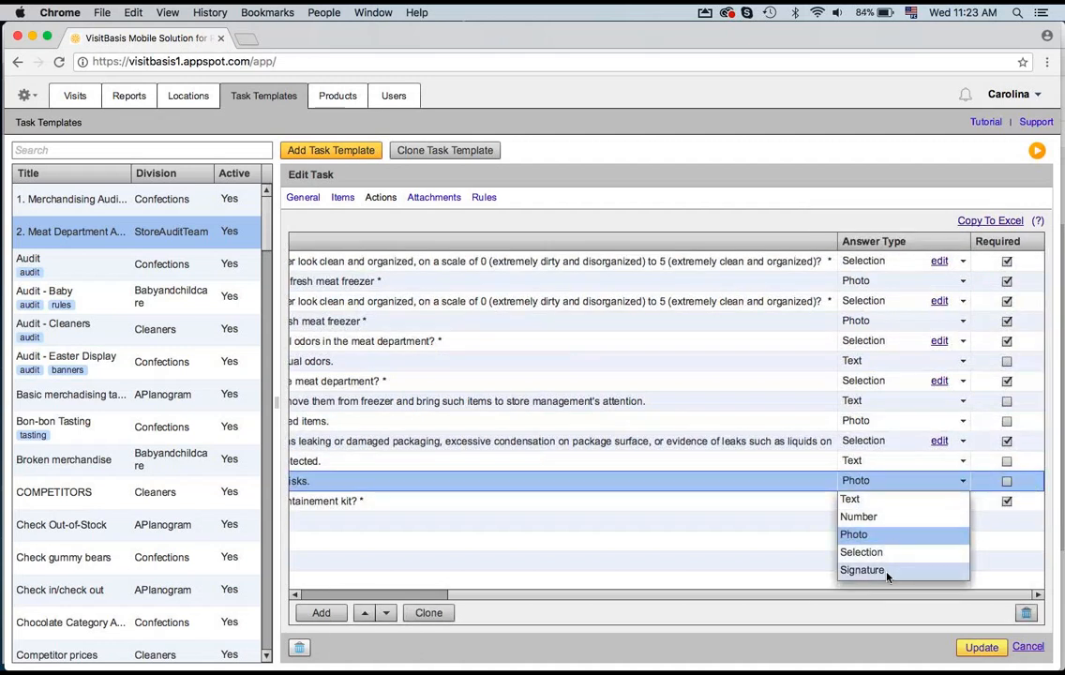
left_click(915, 197)
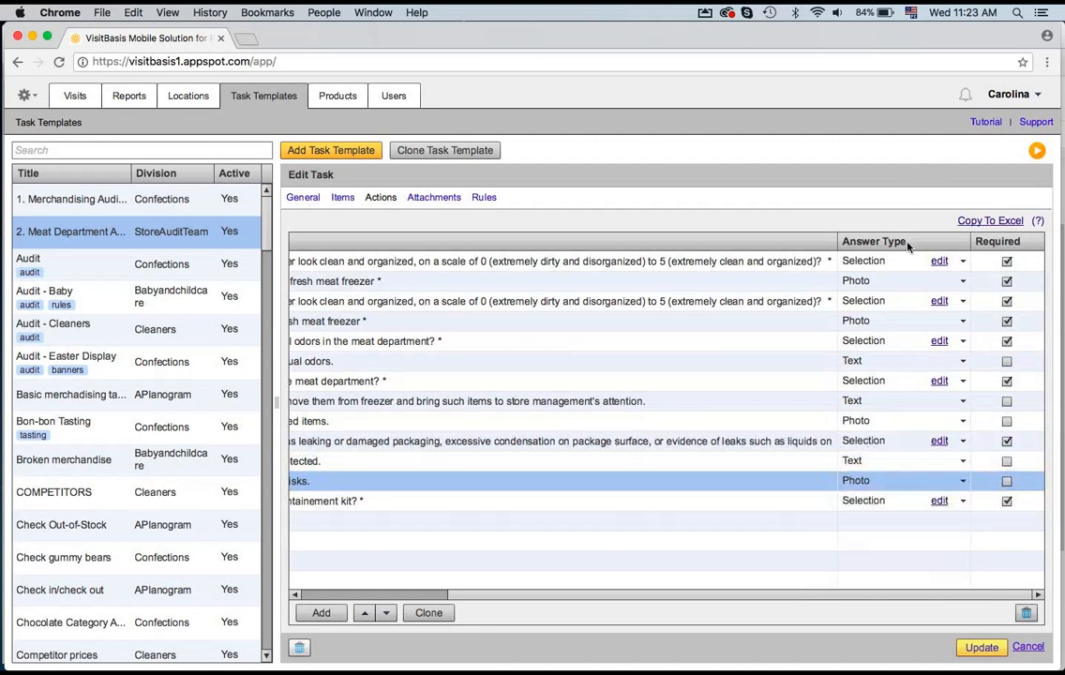
left_click(937, 503)
left_click(938, 502)
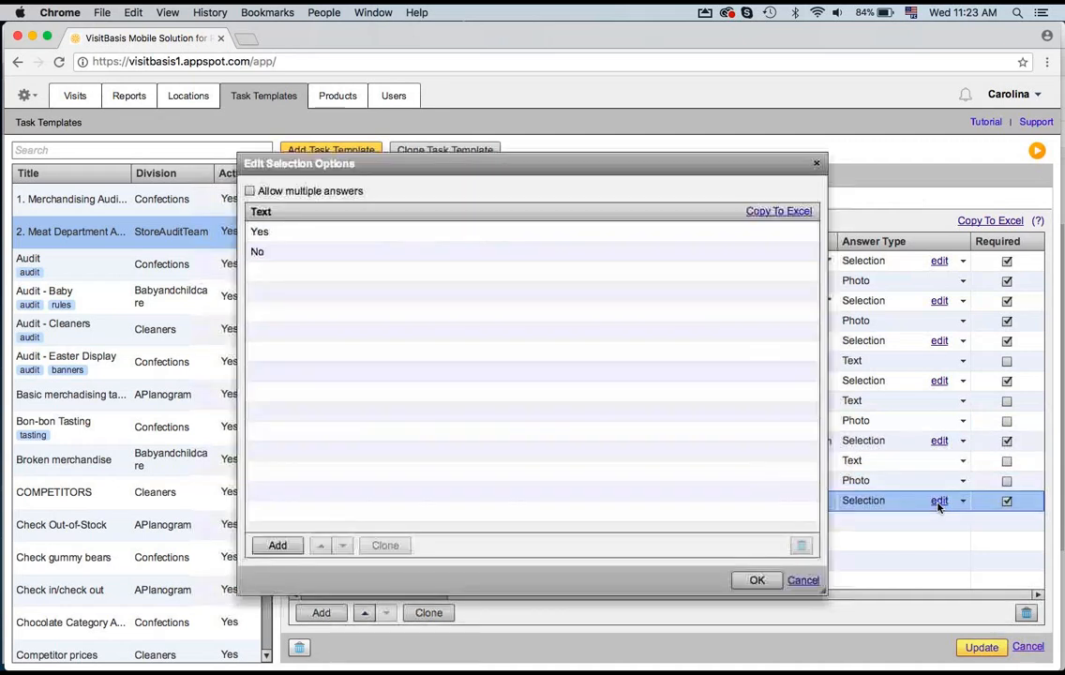
left_click(812, 168)
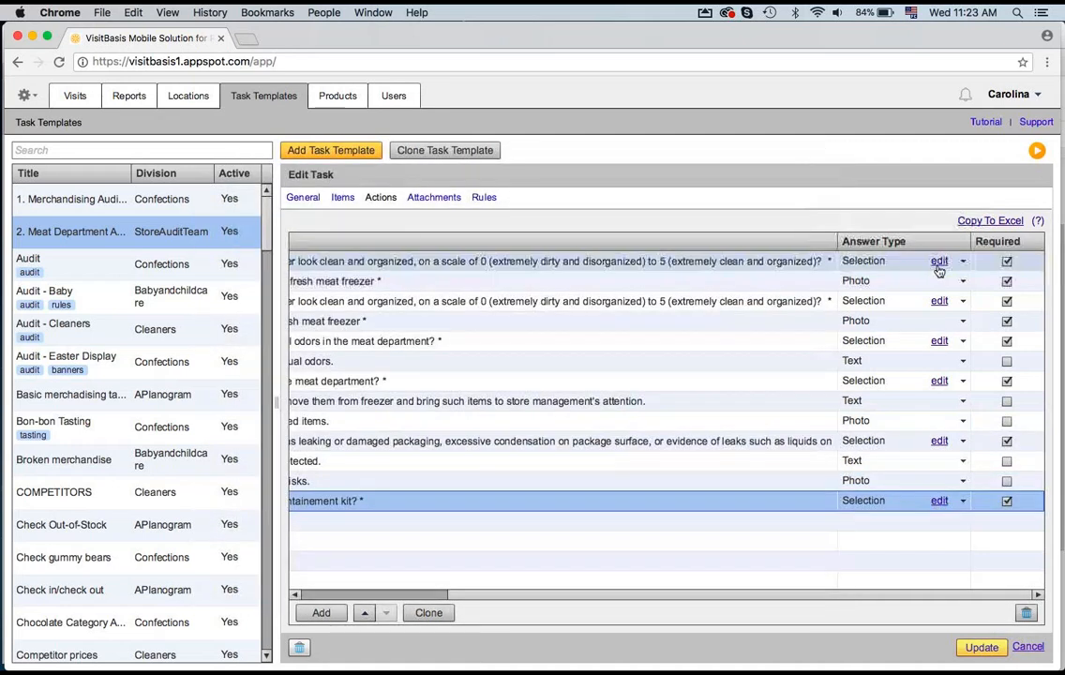
left_click(938, 261)
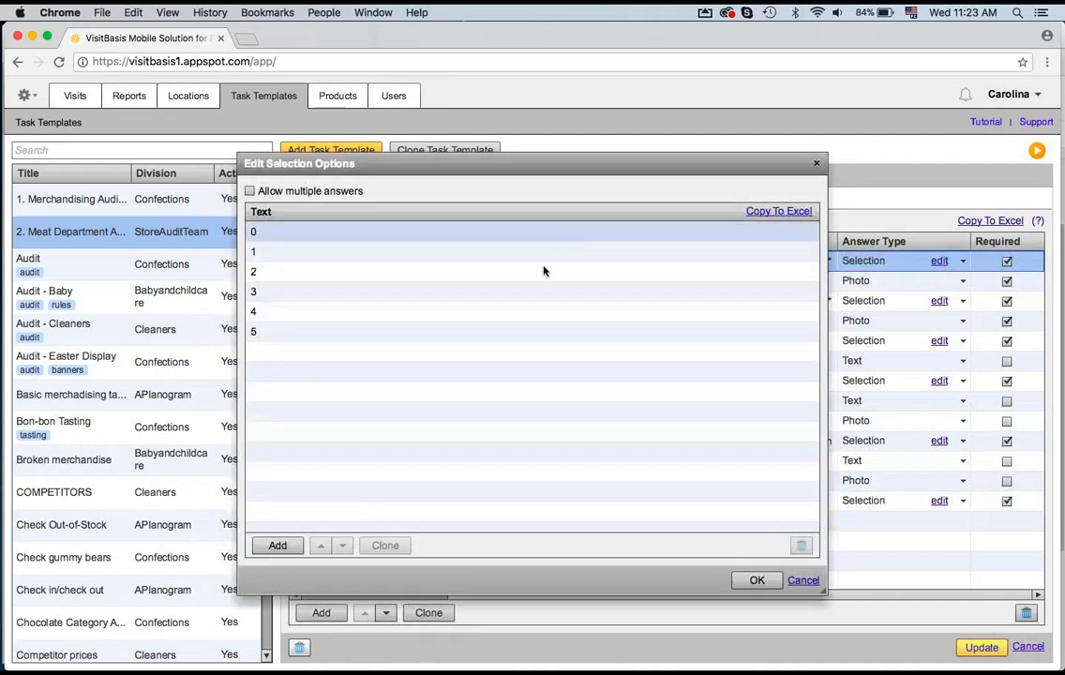
left_click(817, 164)
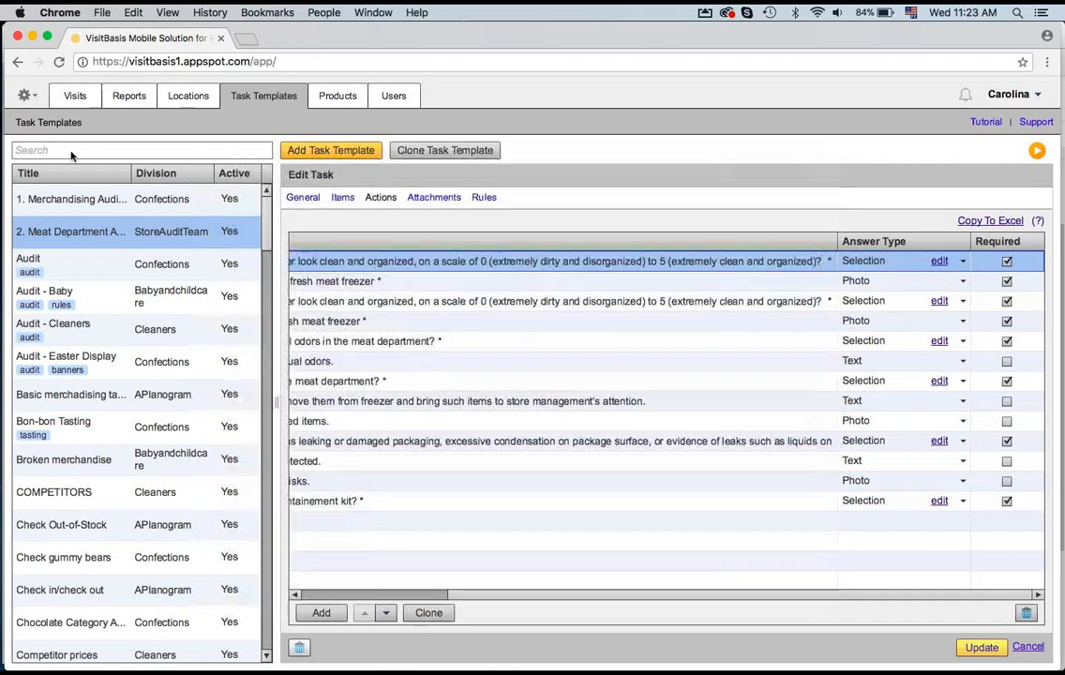
Step: Review the In-store location selection options in the Merchandising Audit template
left_click(58, 200)
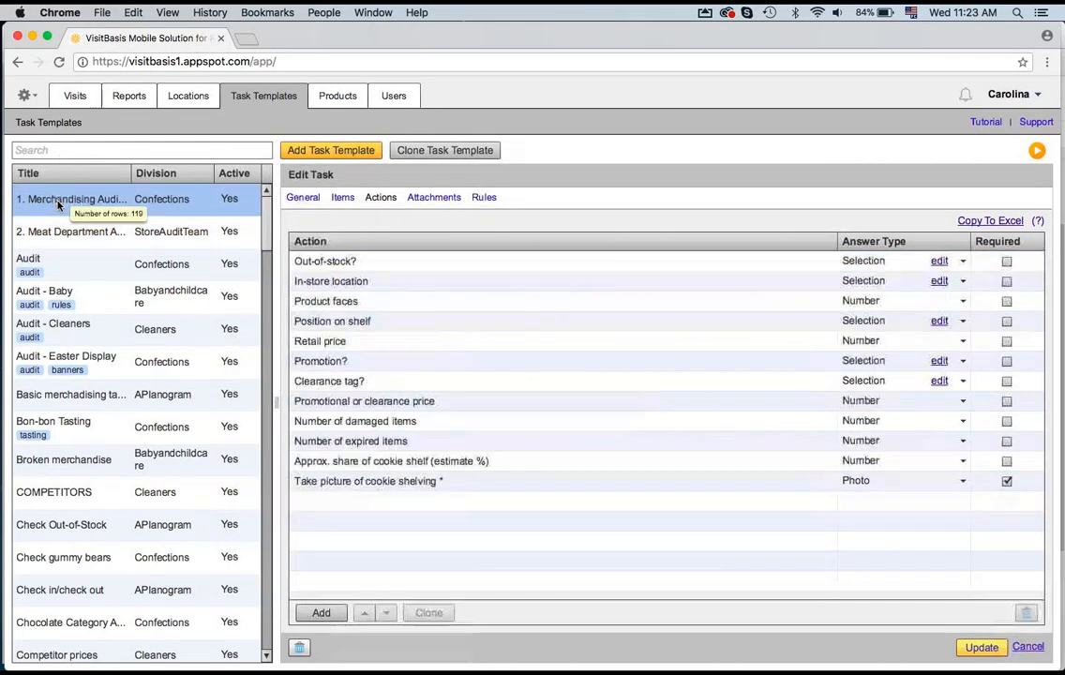
left_click(939, 280)
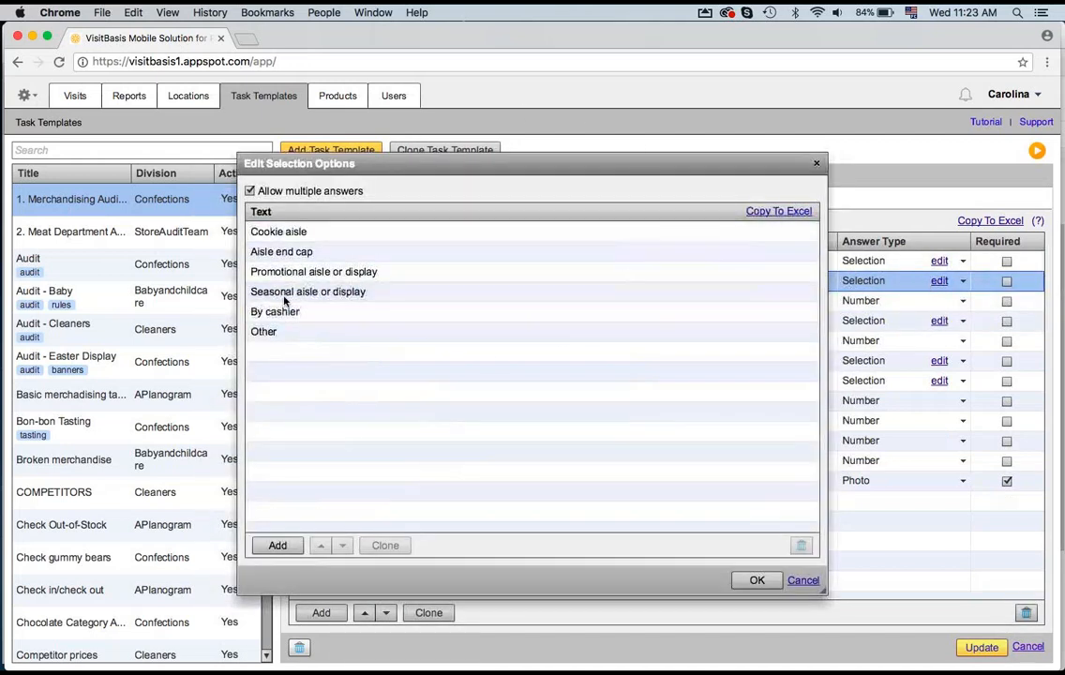
left_click(373, 296)
left_click(816, 164)
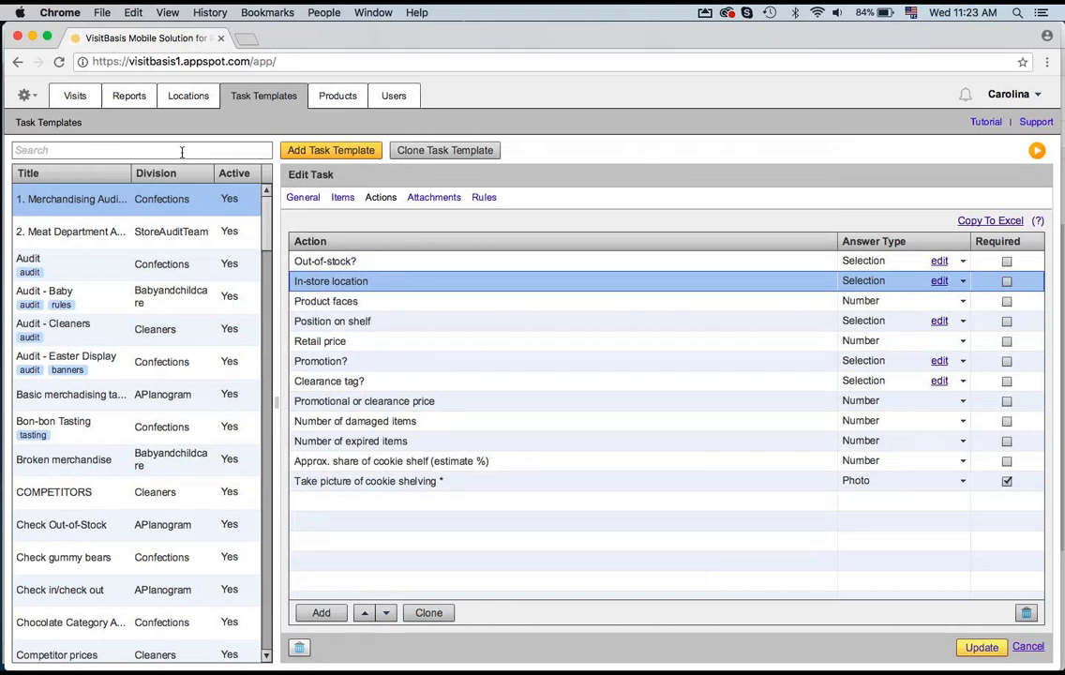
Step: Add visits for the selected Southwest user on Feb 28, 2018 to Bird Road Target - t6, Bravo - bv14, bv11 and bv1
left_click(72, 96)
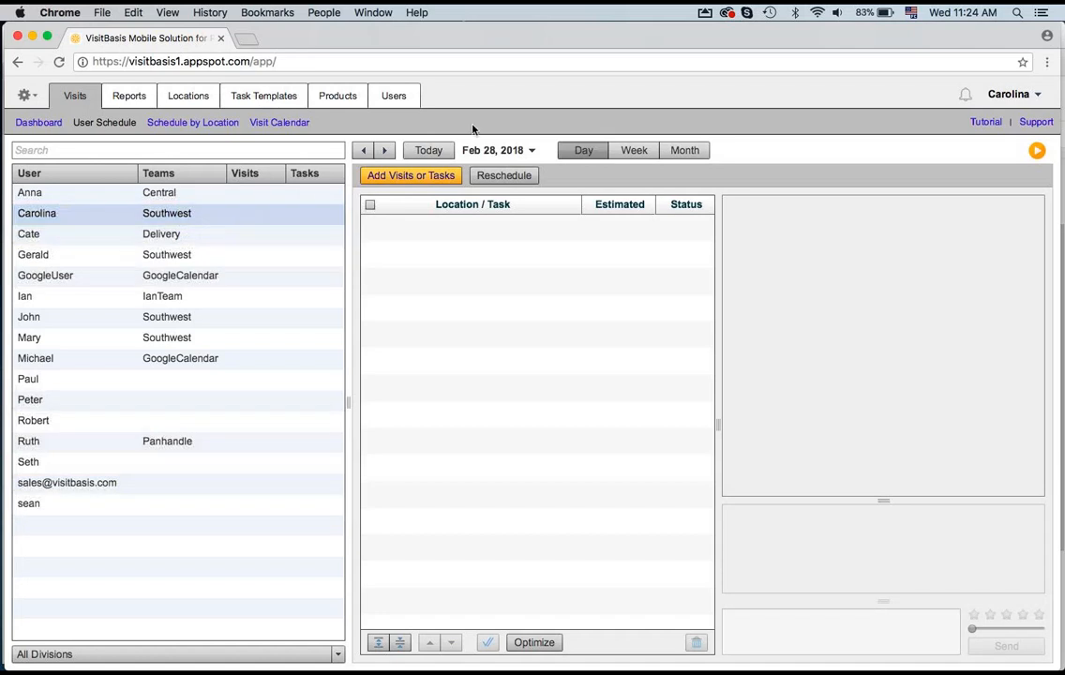
left_click(483, 152)
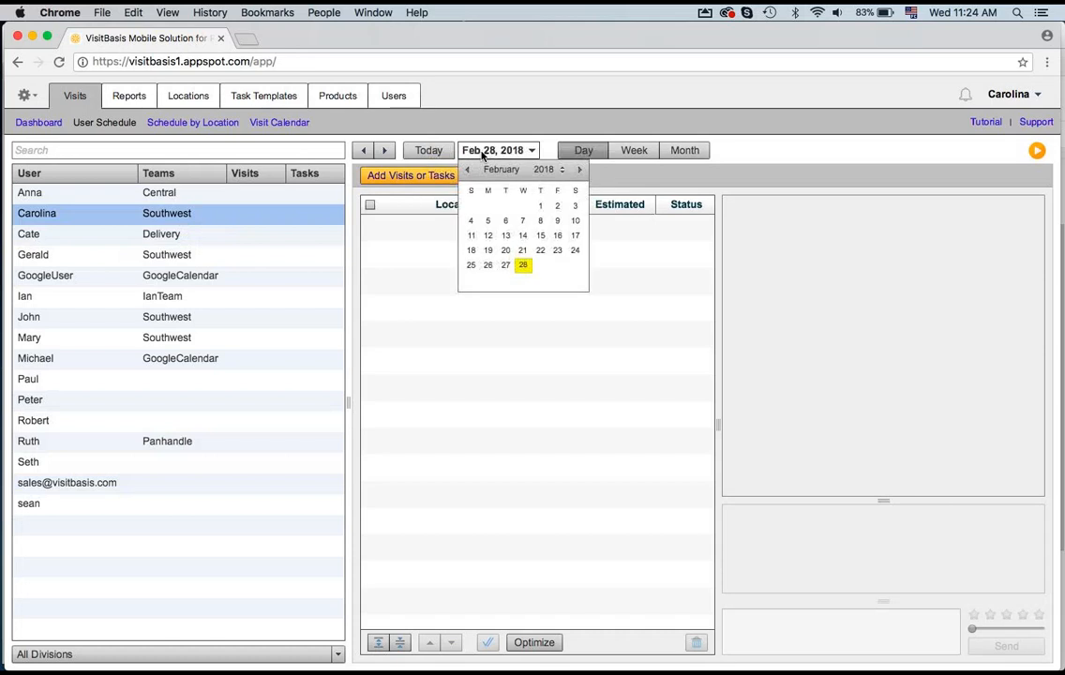
left_click(521, 267)
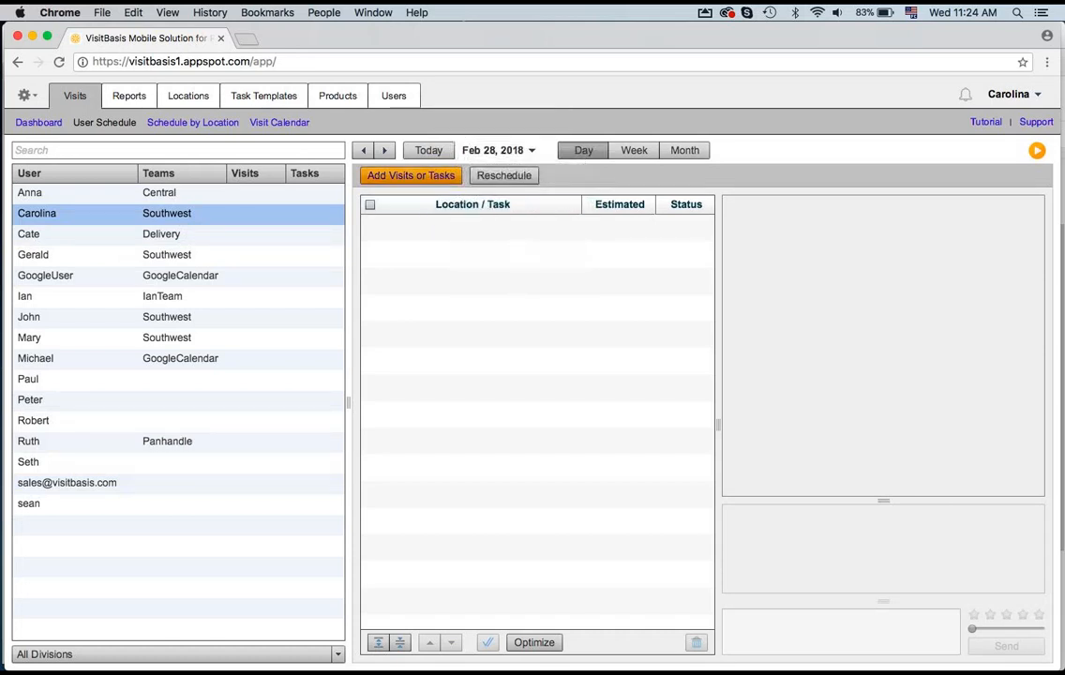
left_click(436, 180)
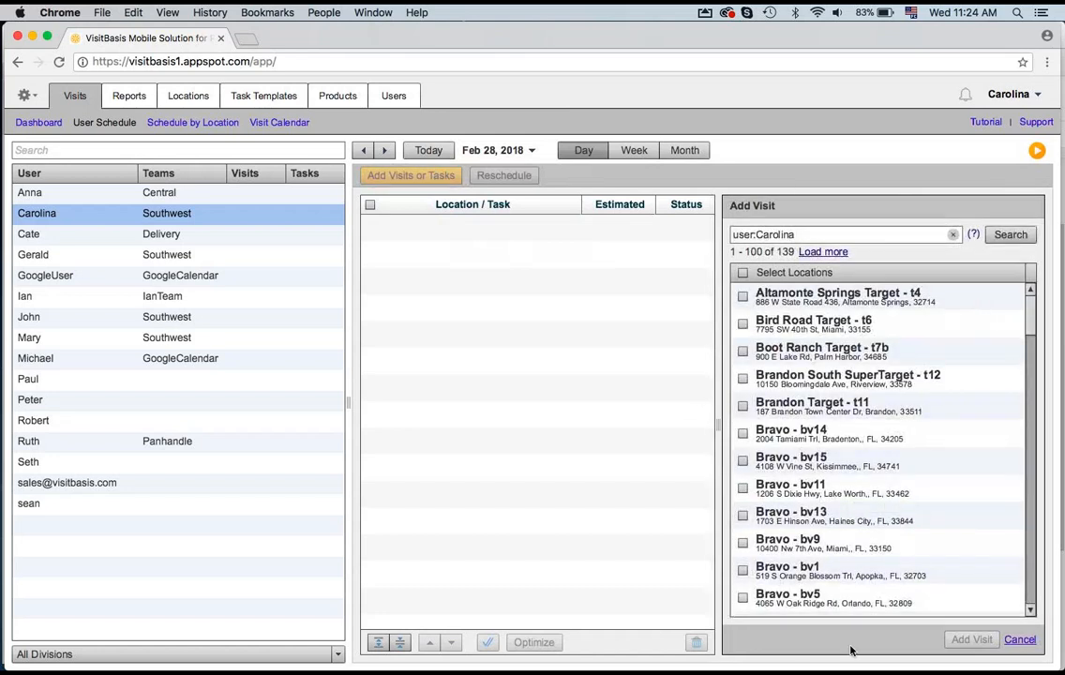
left_click(743, 324)
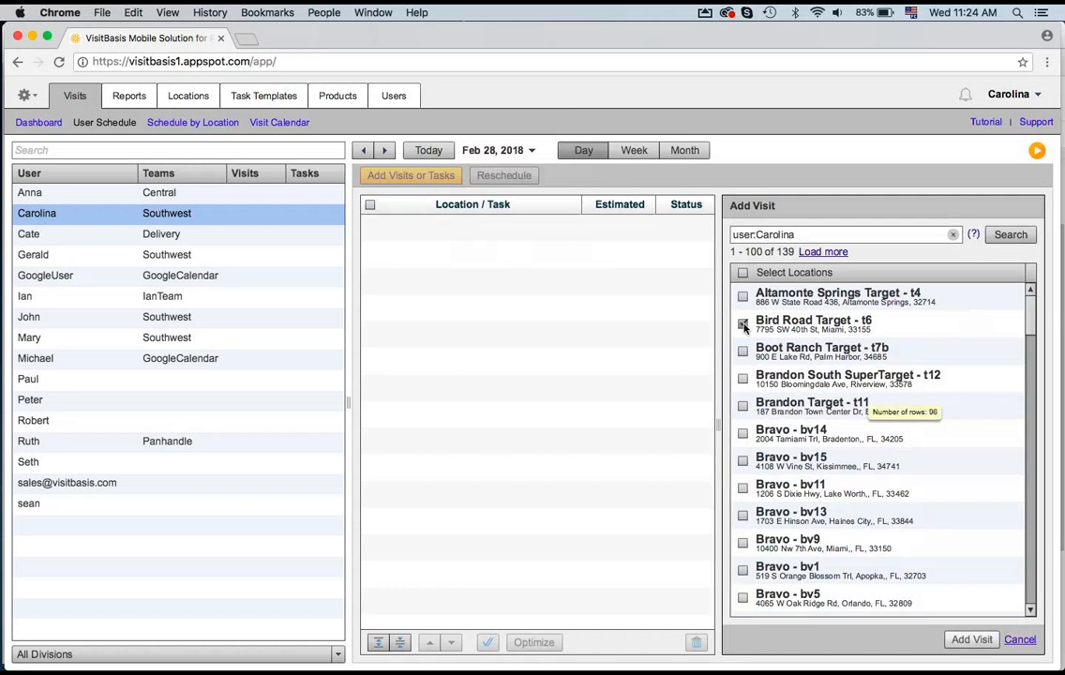
left_click(742, 433)
left_click(742, 487)
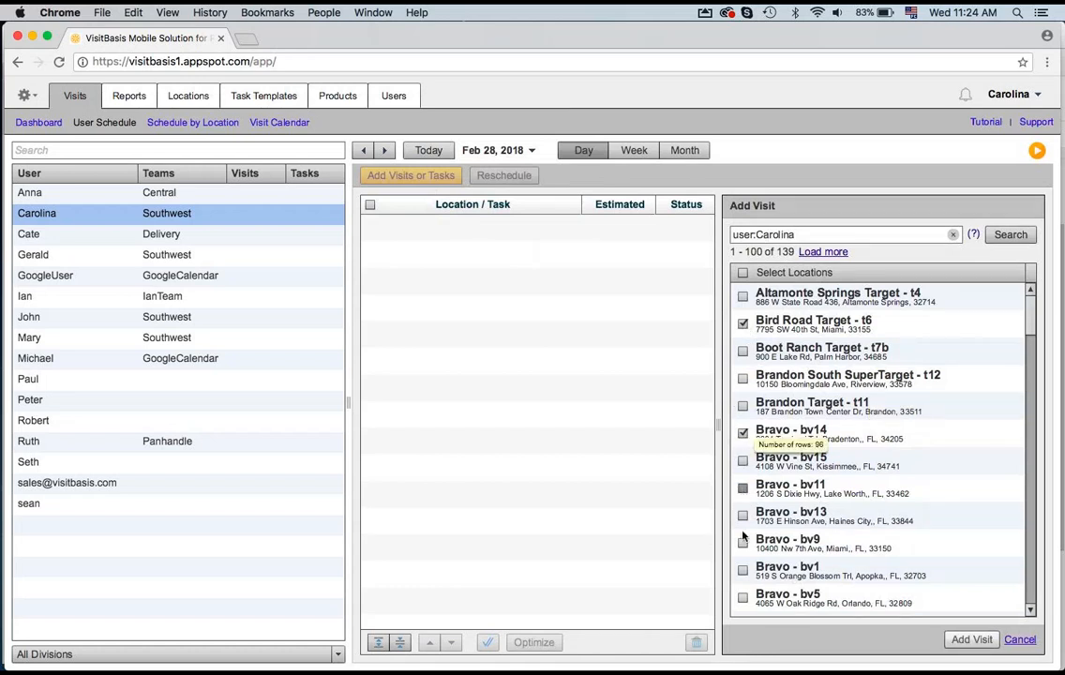
left_click(967, 640)
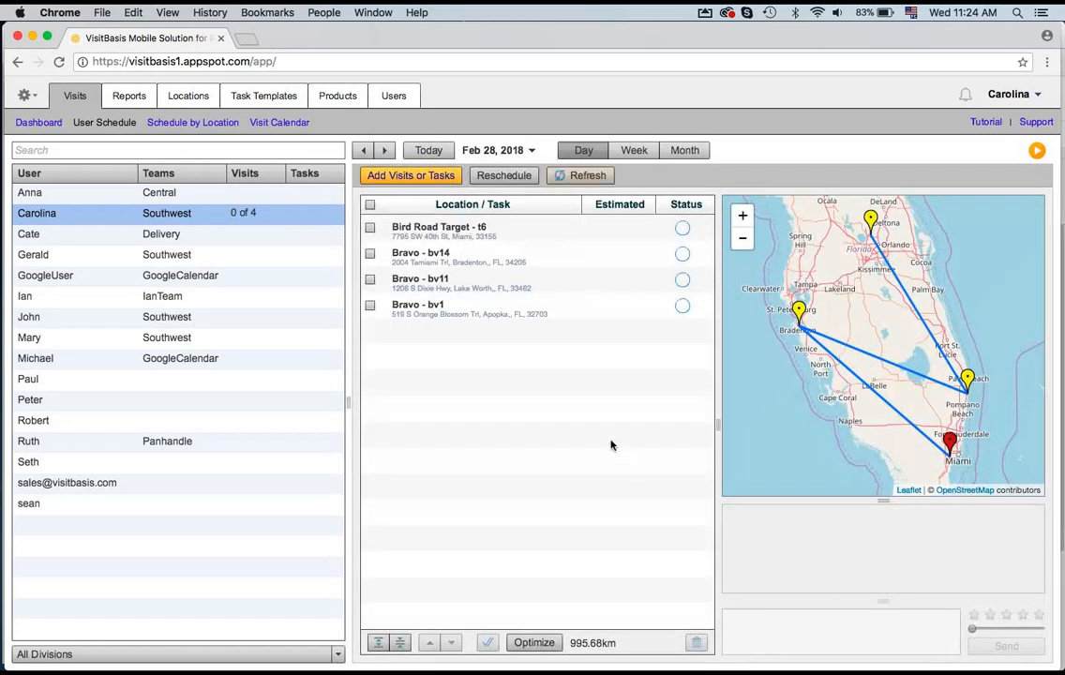
Step: Select all four visits and add the 1. Merchandising Audit Task template to them
left_click(370, 306)
left_click(370, 204)
left_click(440, 181)
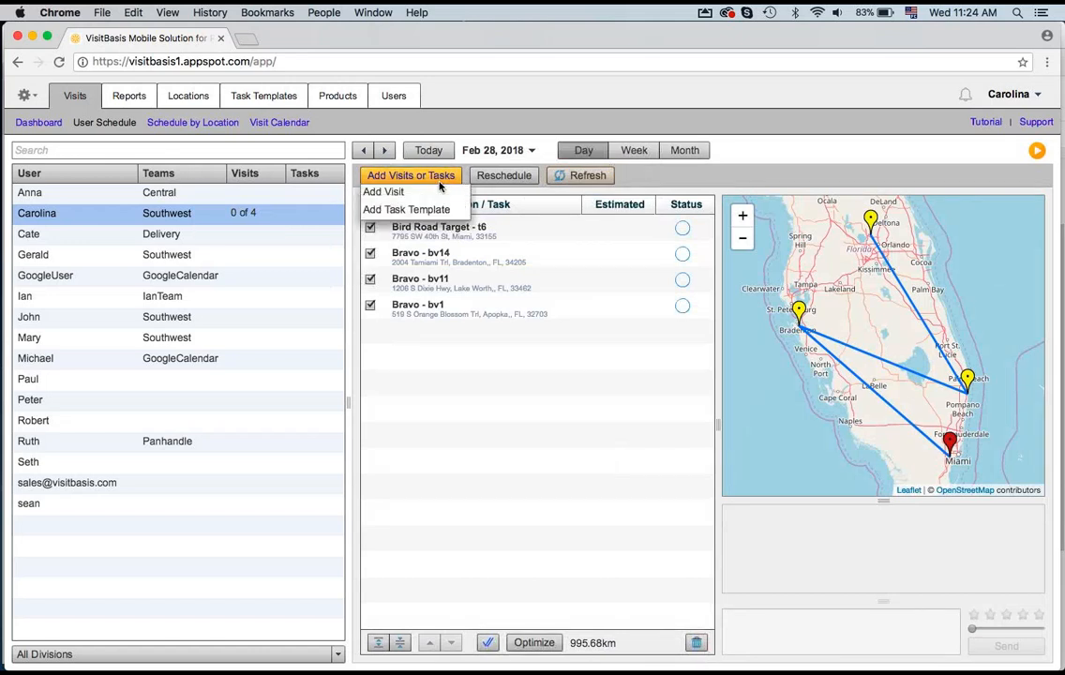
left_click(428, 209)
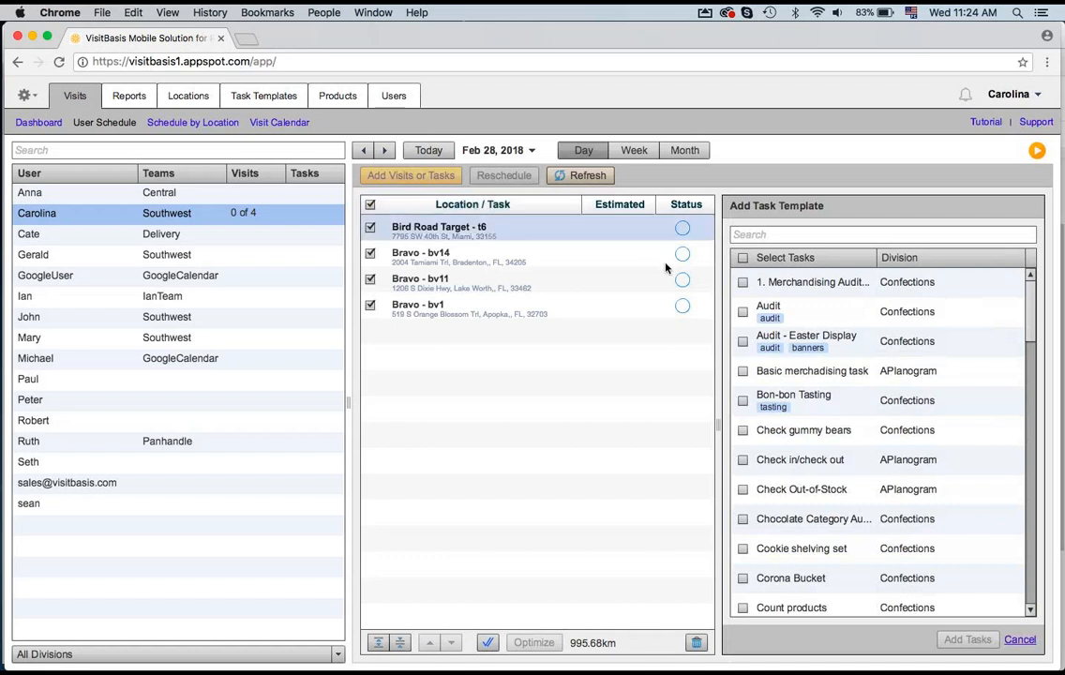
left_click(743, 282)
left_click(965, 643)
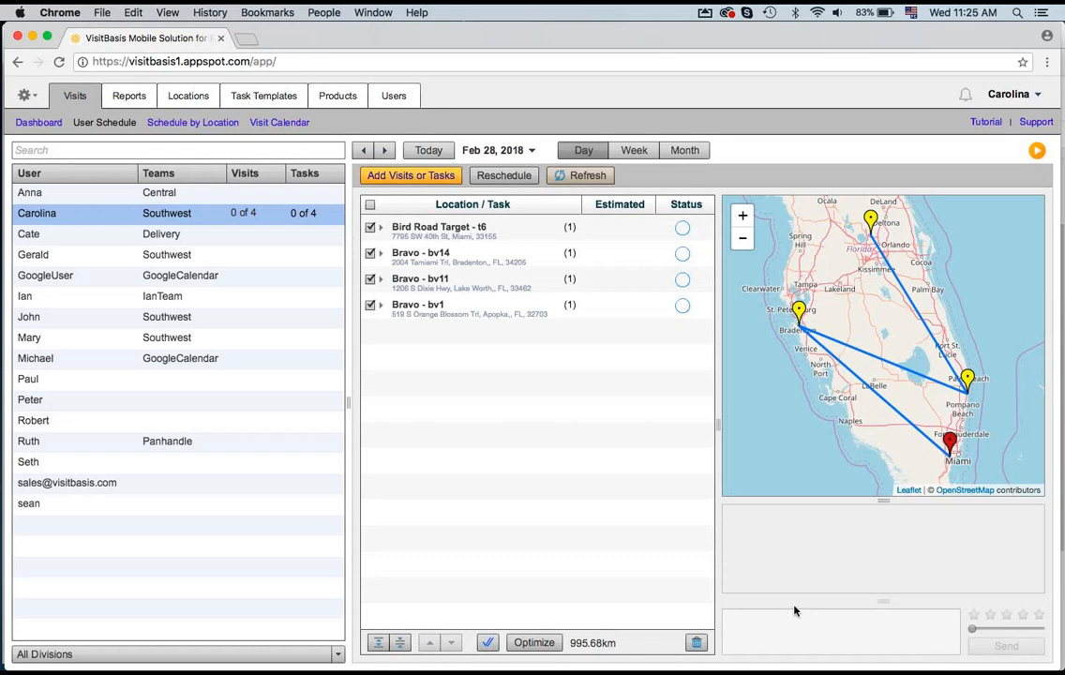
Step: Optimize the route of the day's visits and acknowledge the result
left_click(536, 645)
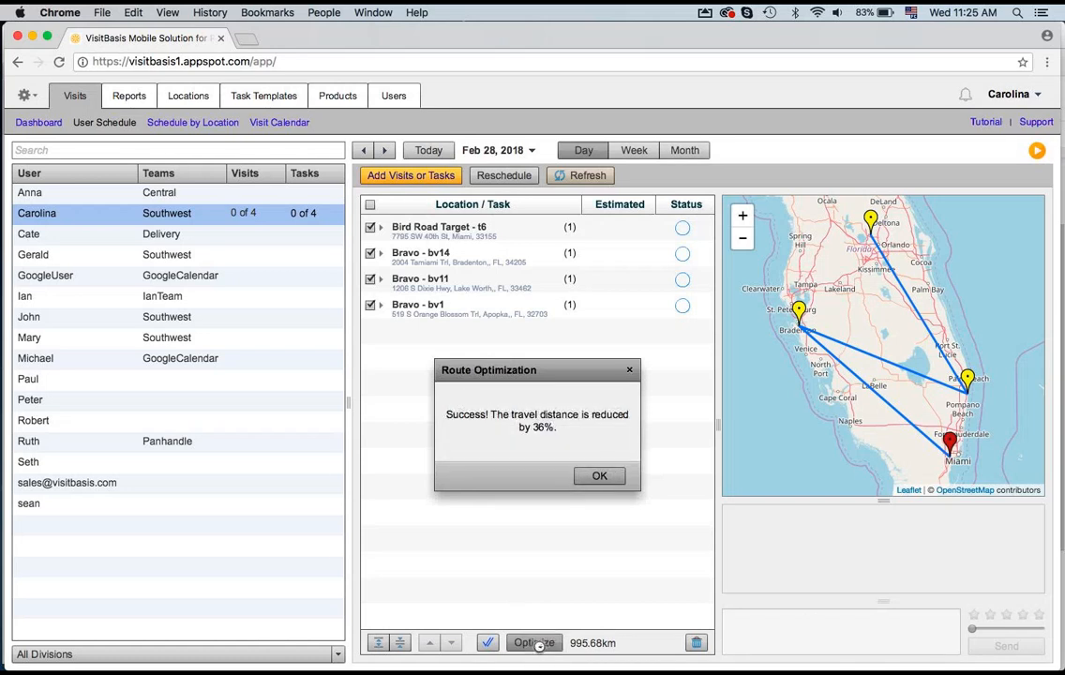
left_click(597, 477)
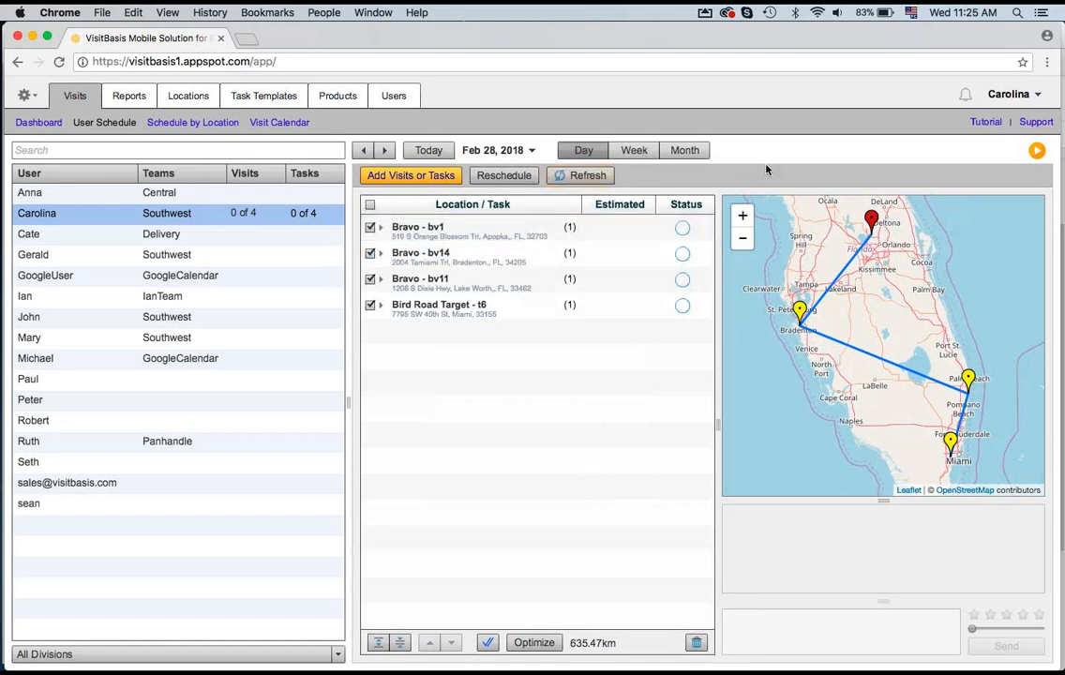
Step: Review the Visit Calendar, return to the User Schedule and expand the Bravo - bv1 visit to show its task
left_click(370, 206)
left_click(279, 122)
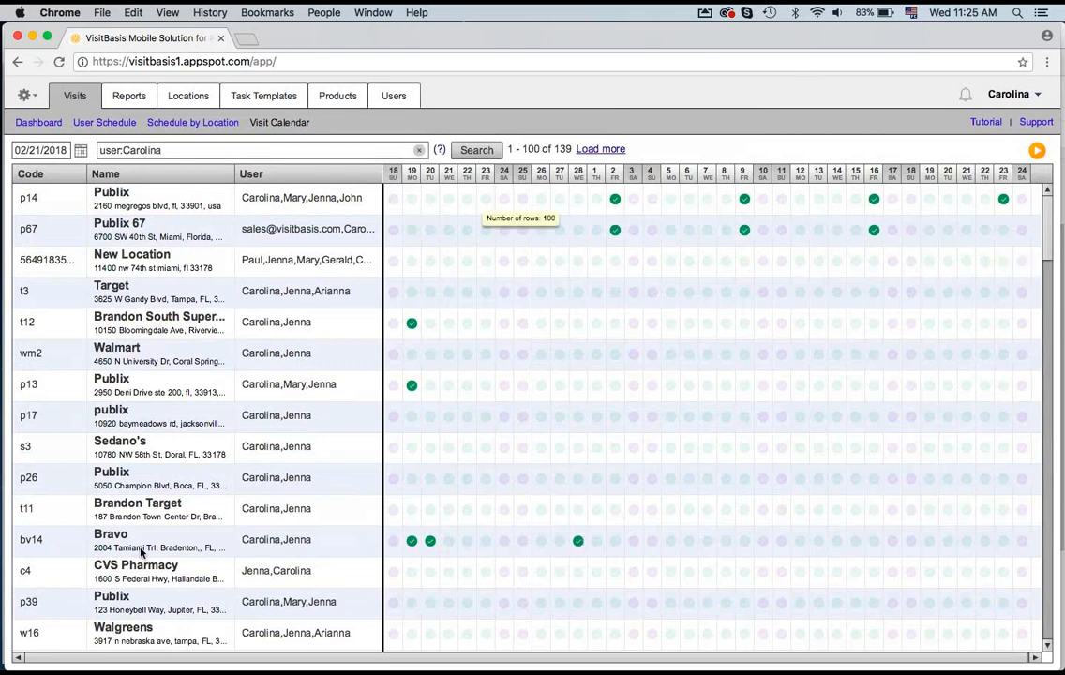
left_click(101, 129)
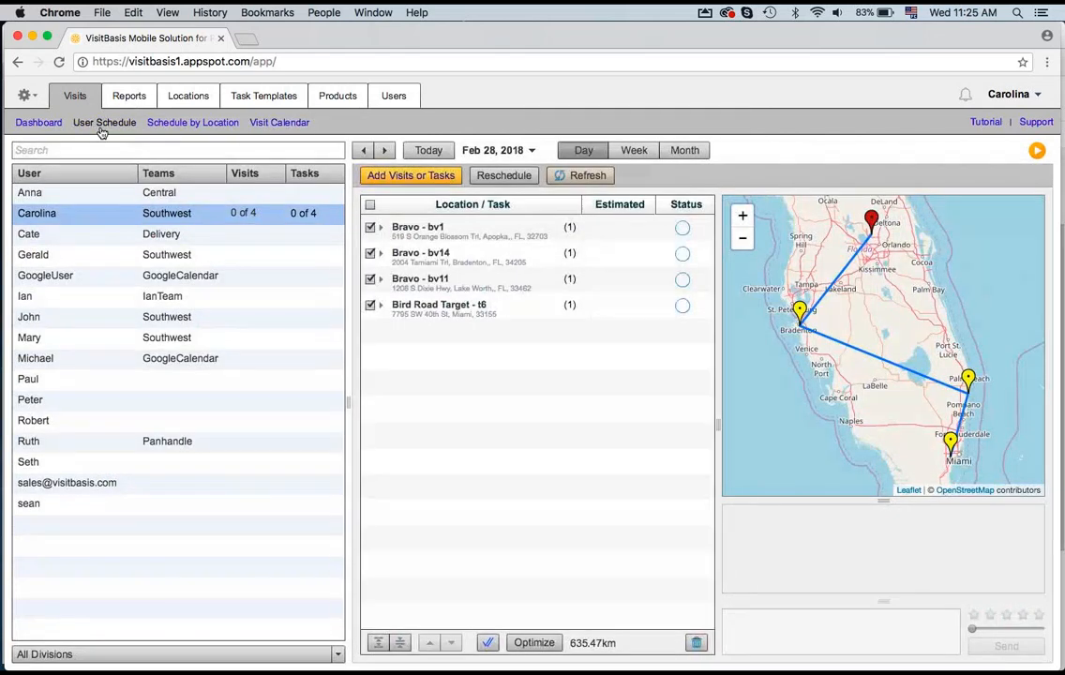
left_click(370, 204)
left_click(381, 227)
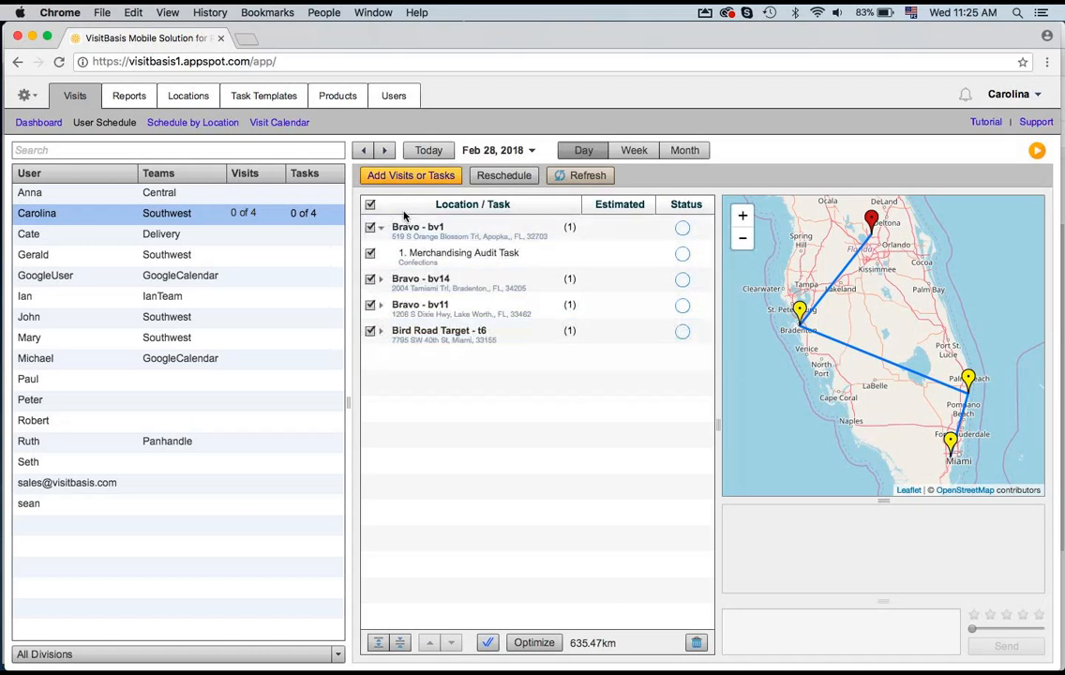
left_click(513, 180)
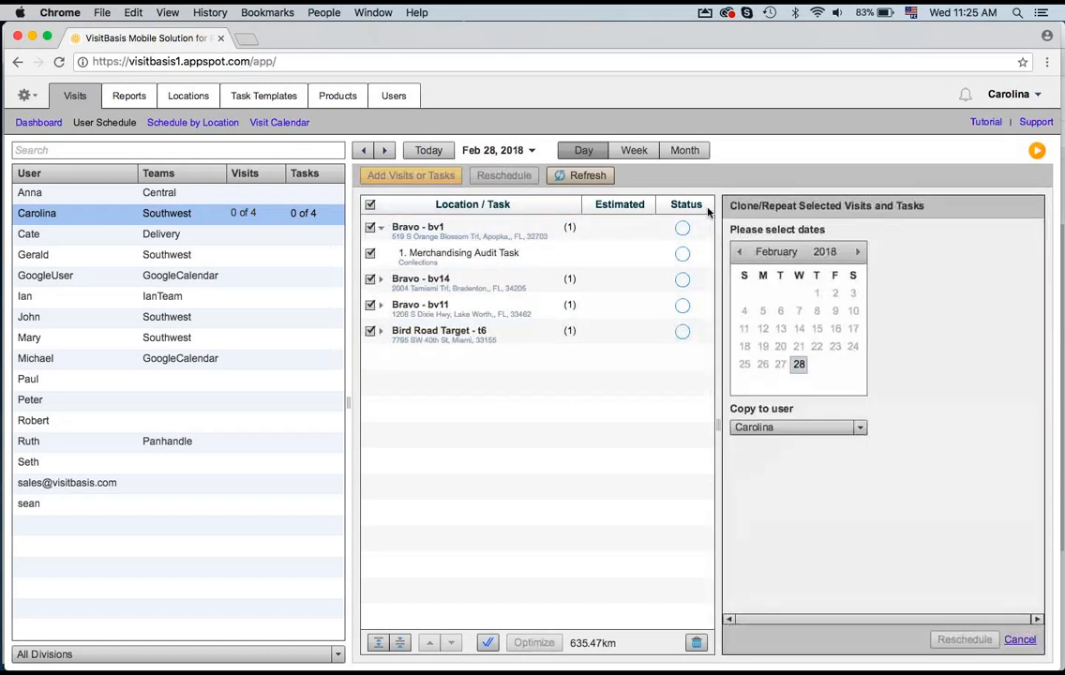
left_click(857, 251)
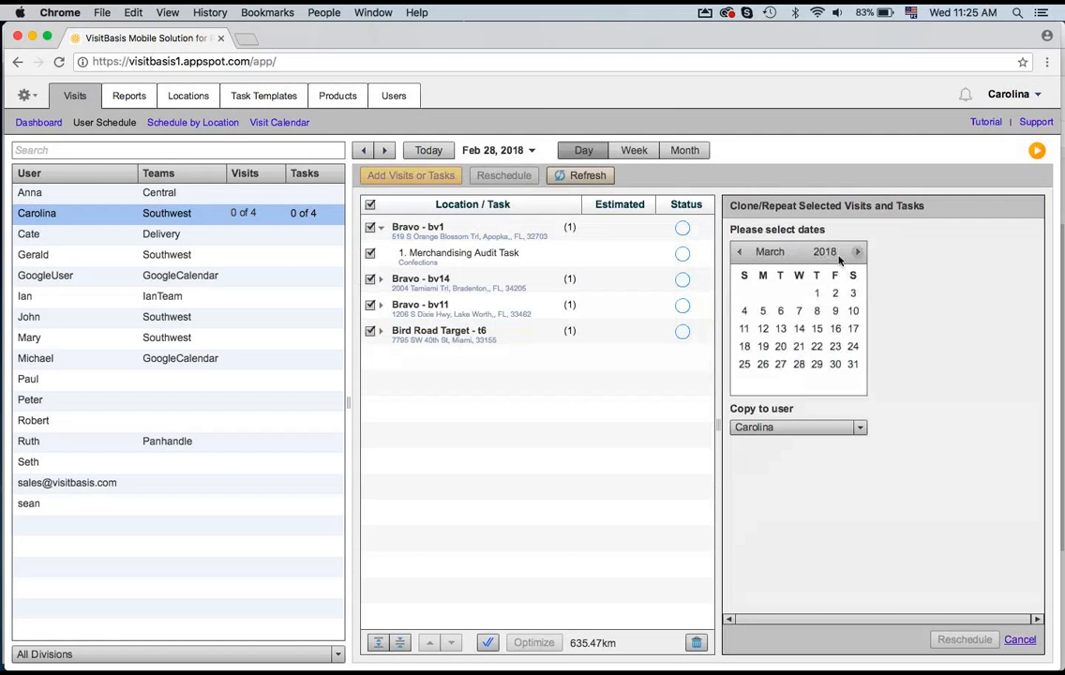
left_click(798, 311)
left_click(799, 328)
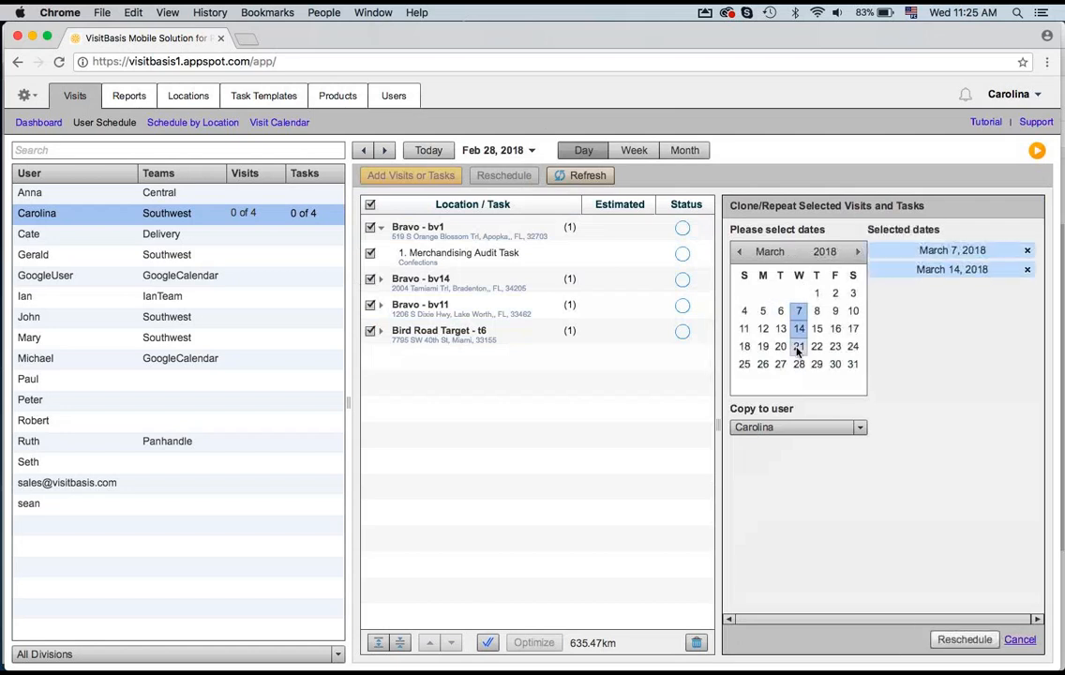
left_click(798, 346)
left_click(798, 365)
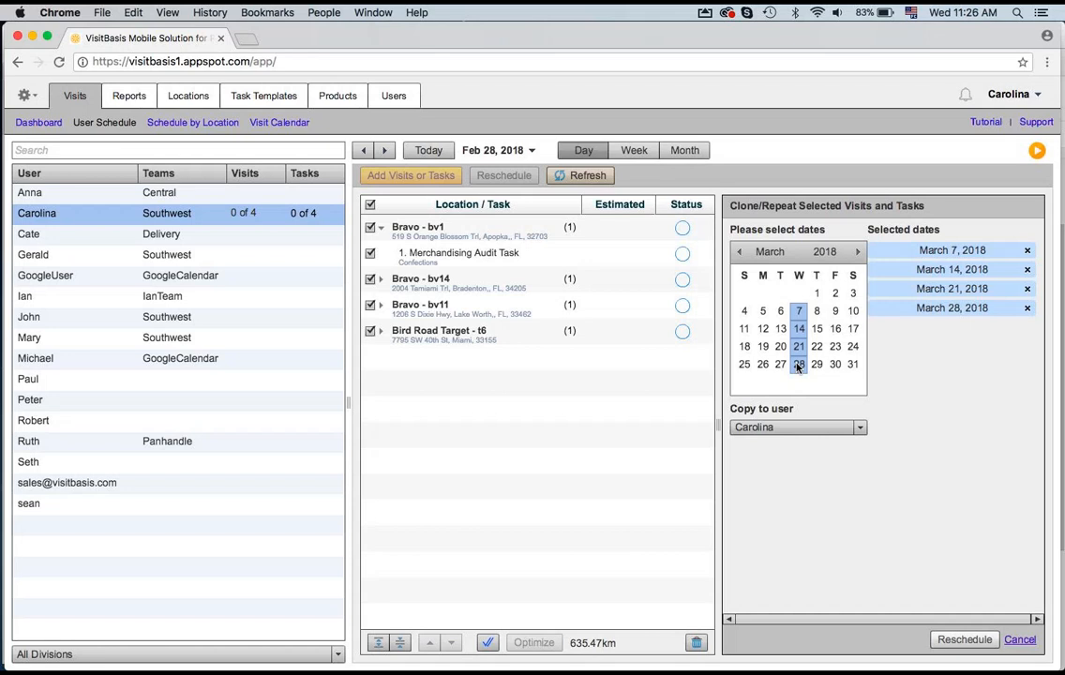
left_click(1015, 644)
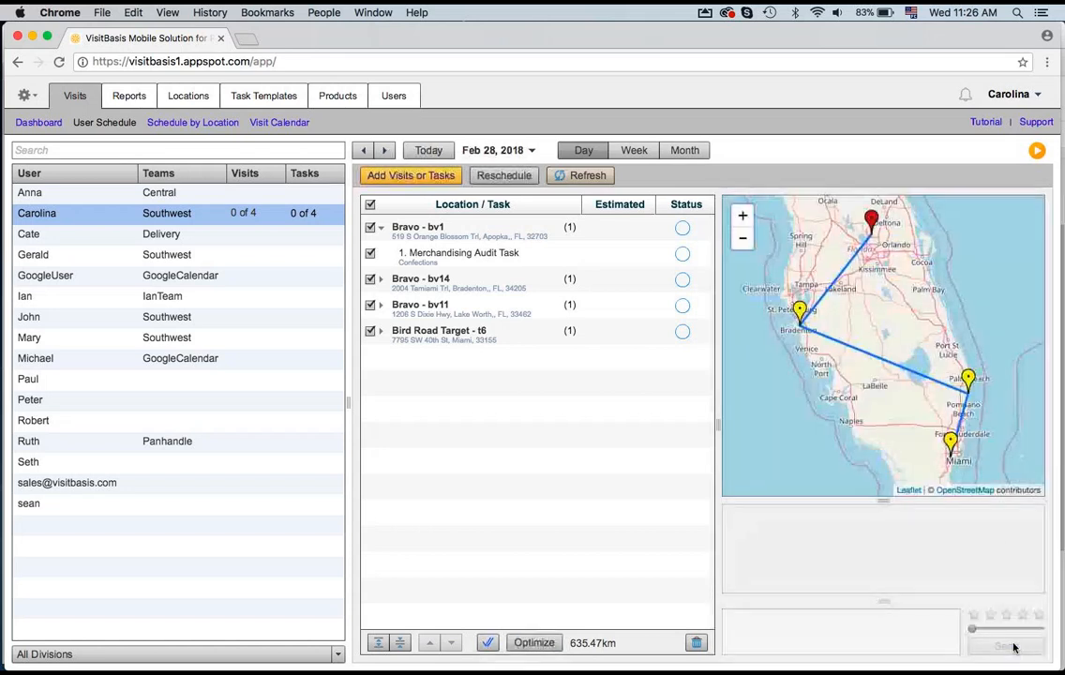
Step: Open the Schedule by Location view and select the Bravo bv1 visit row
left_click(202, 123)
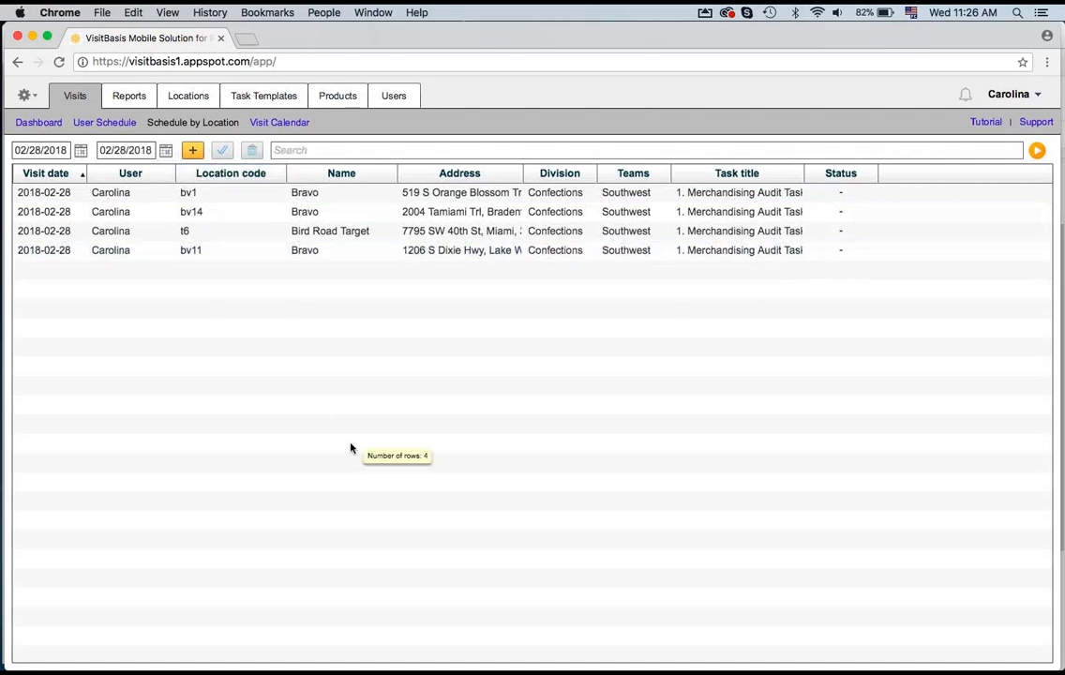
left_click(646, 210)
left_click(637, 193)
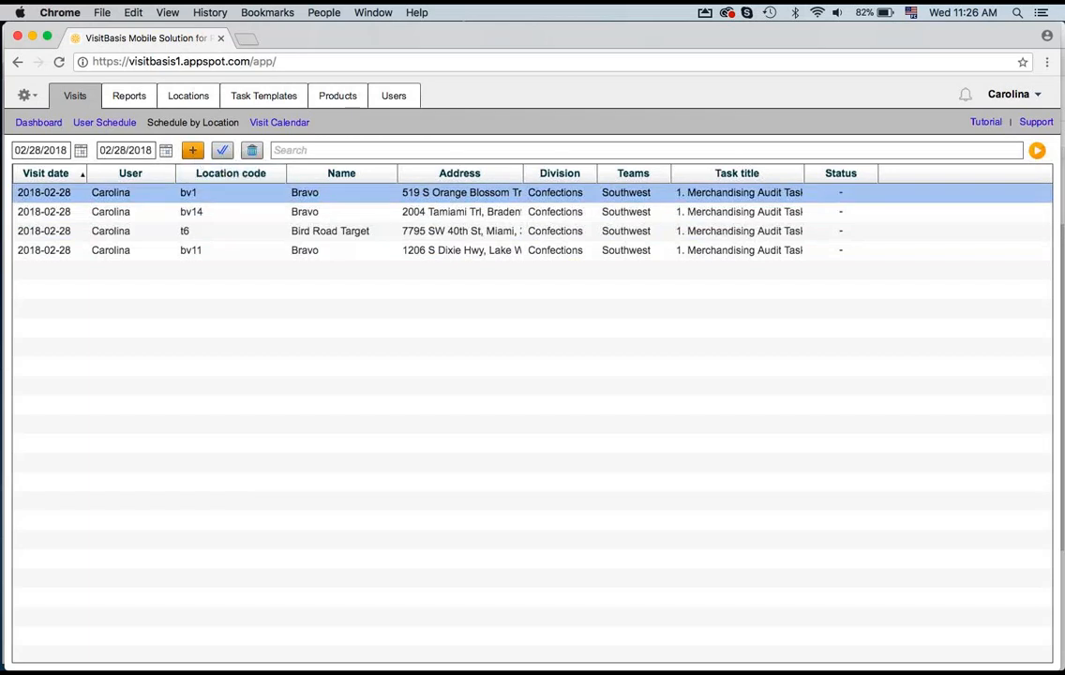
left_click(193, 151)
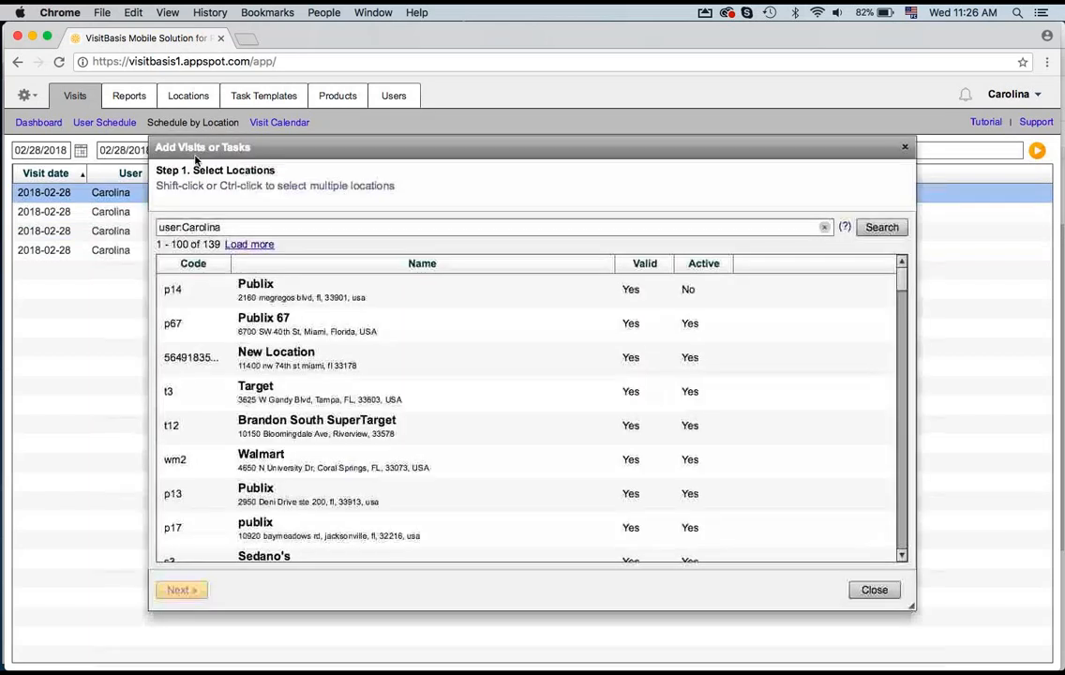
left_click(297, 294)
left_click(297, 328, "shift")
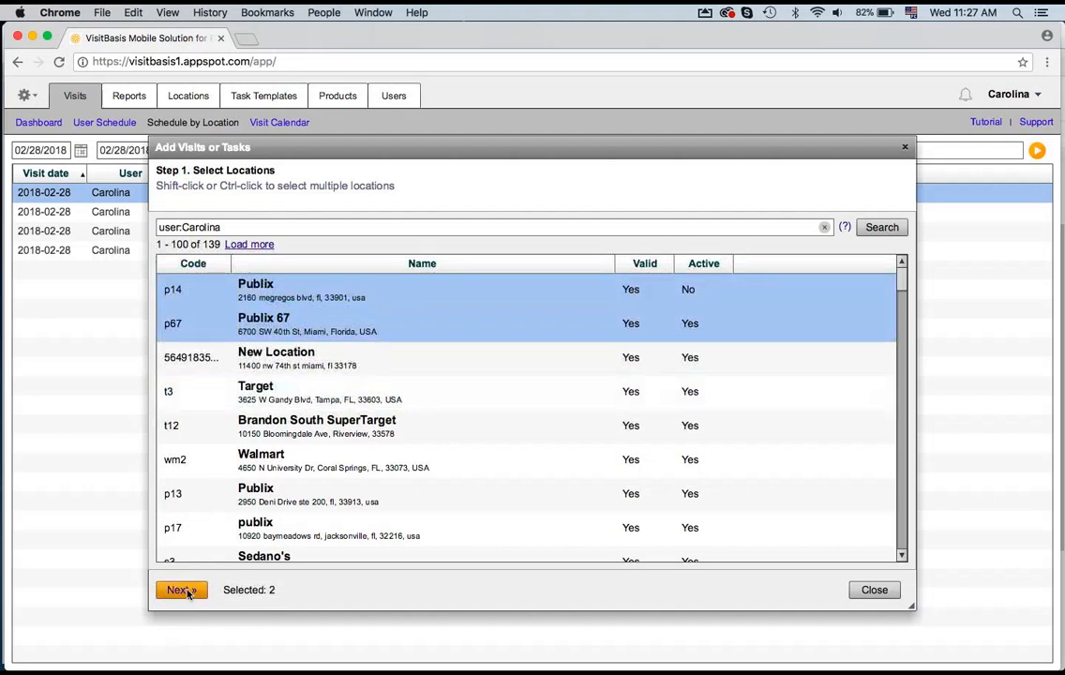
left_click(181, 589)
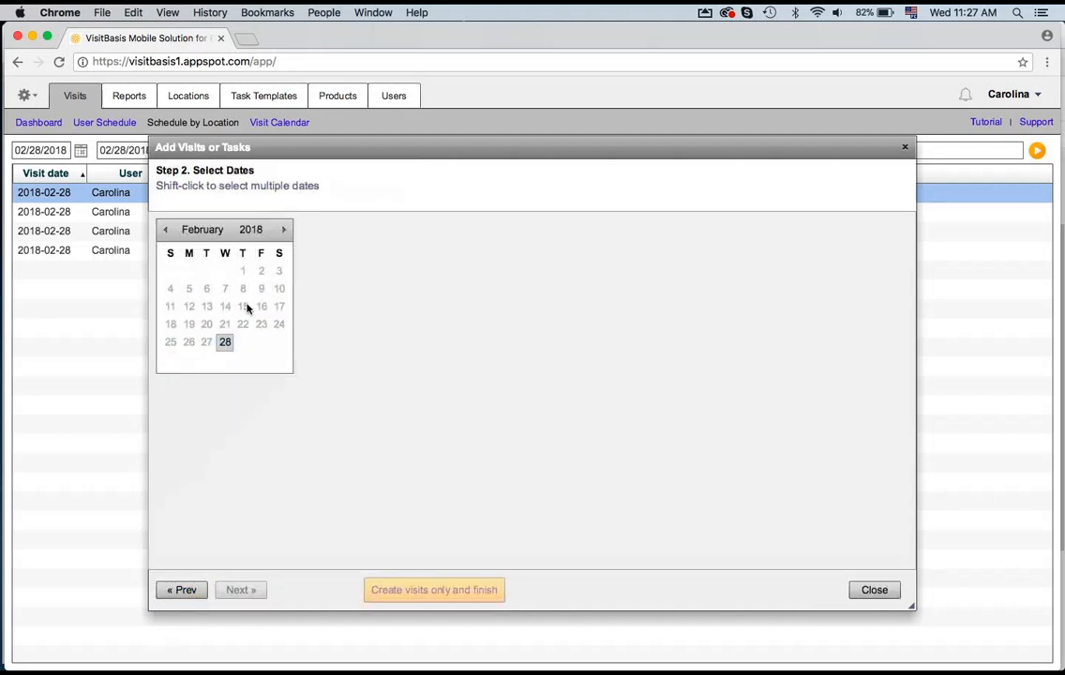
left_click(283, 231)
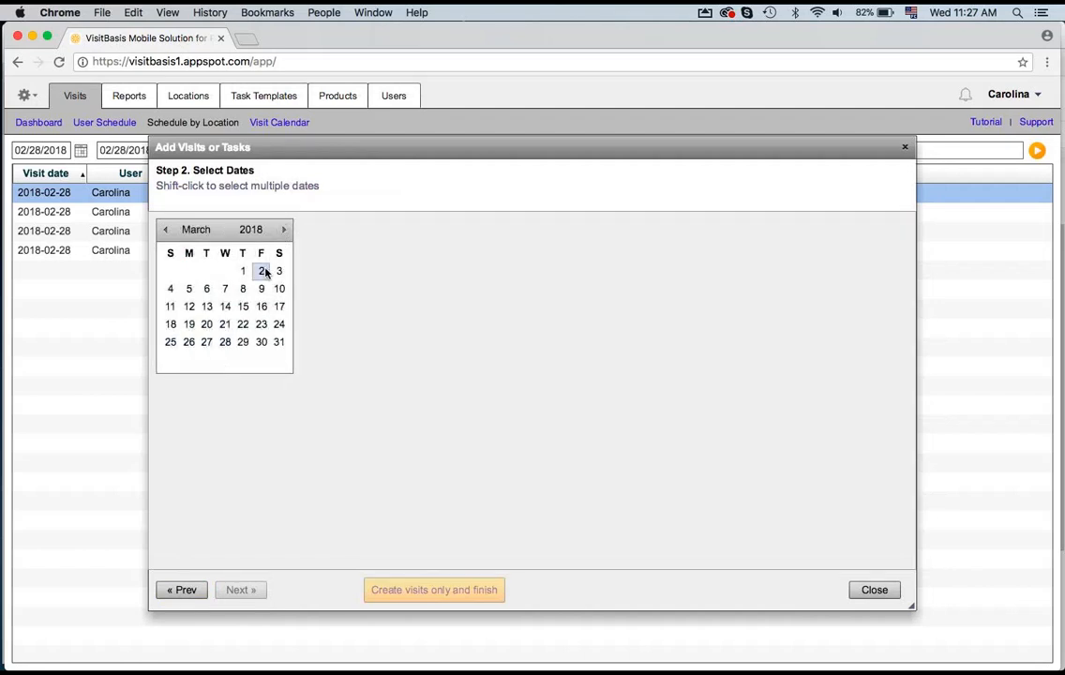
left_click(262, 306)
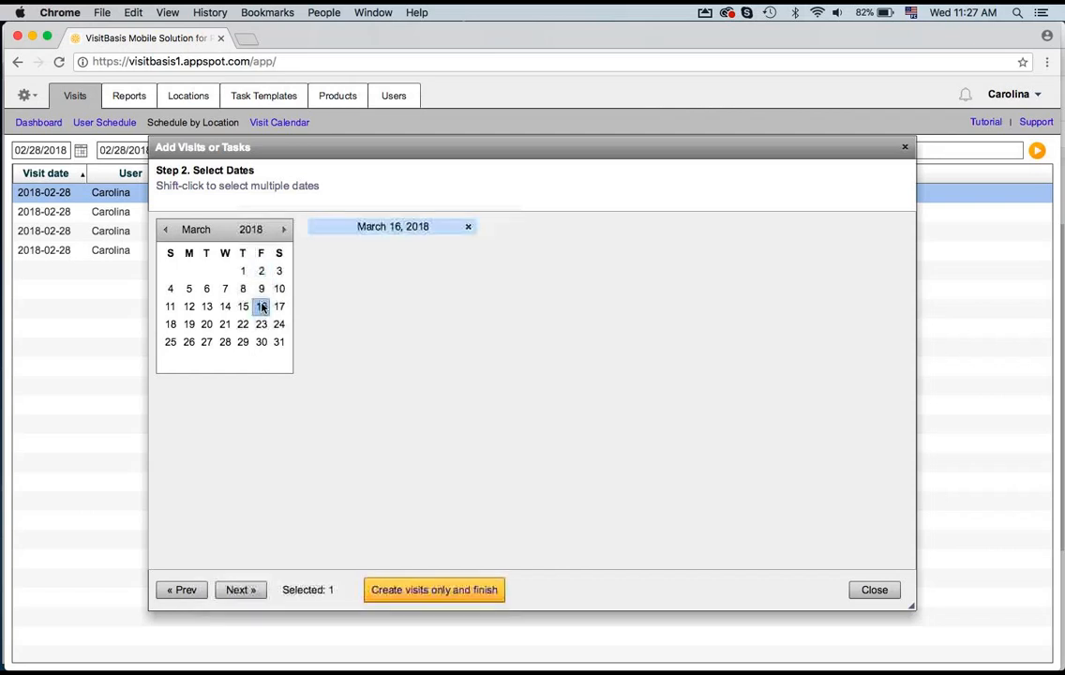
left_click(284, 230)
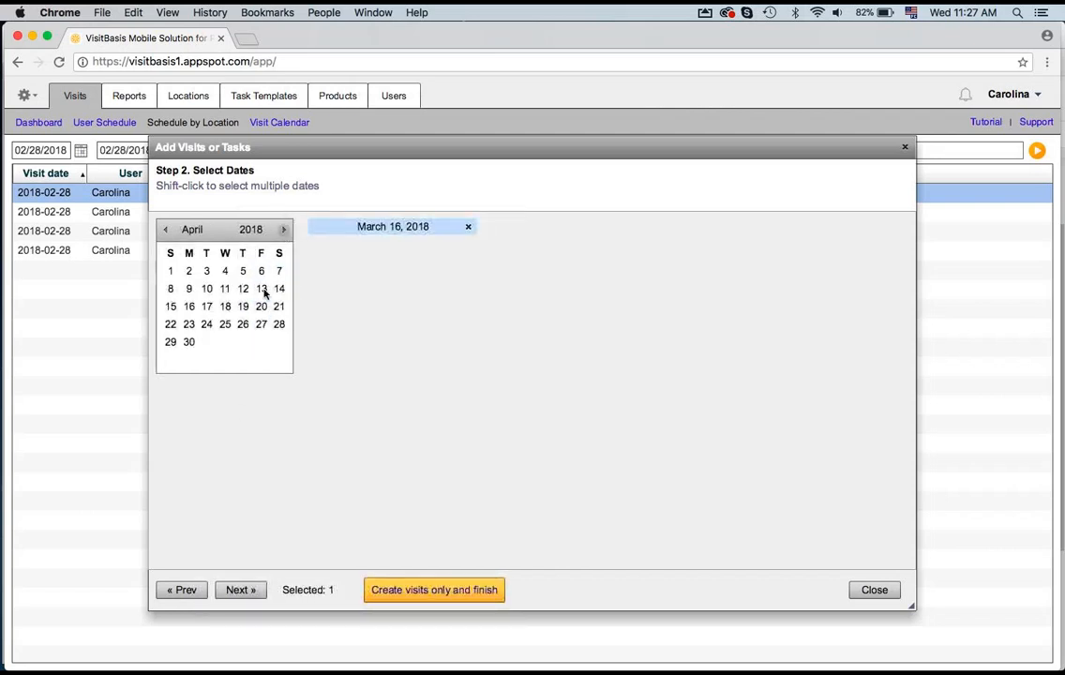
left_click(262, 291, "shift")
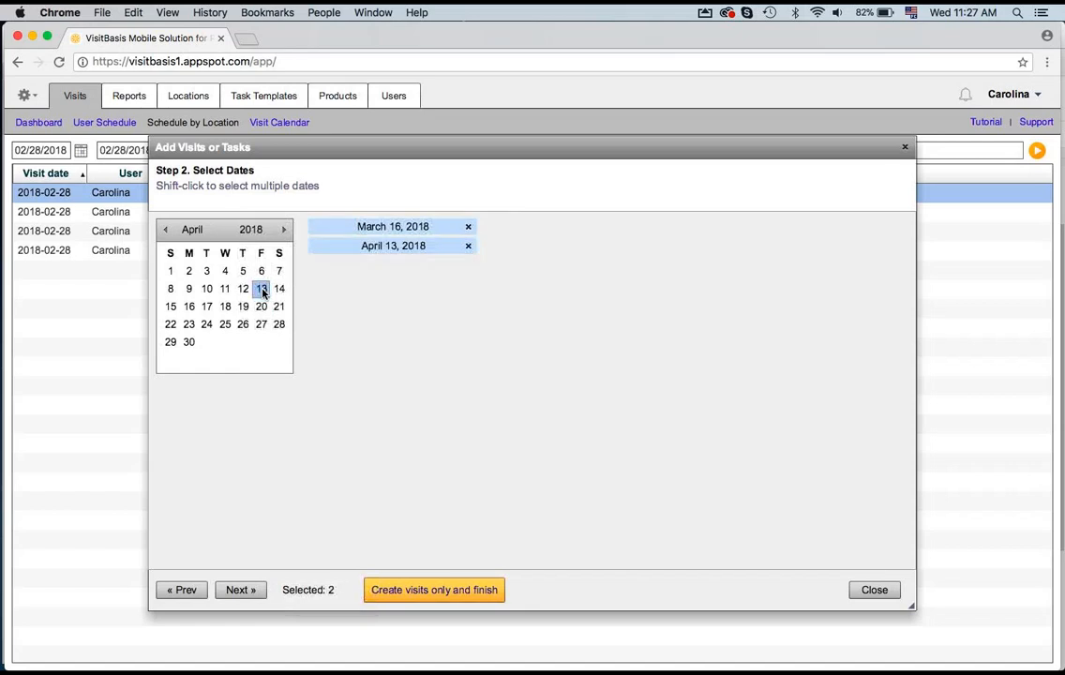
left_click(240, 589)
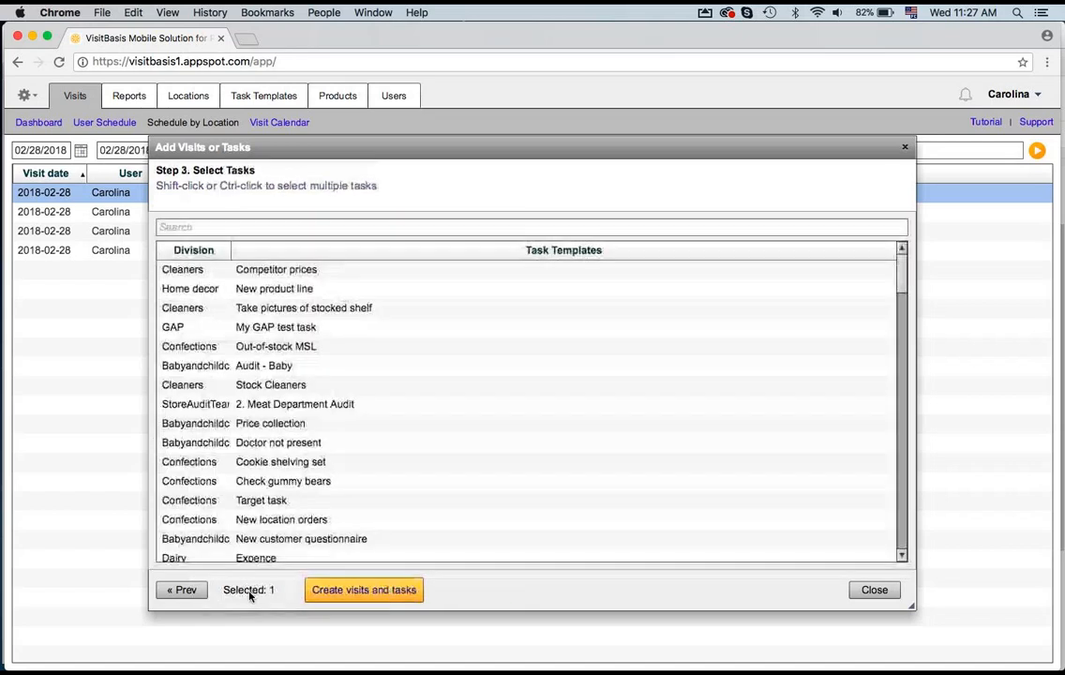
left_click(355, 230)
type("mer")
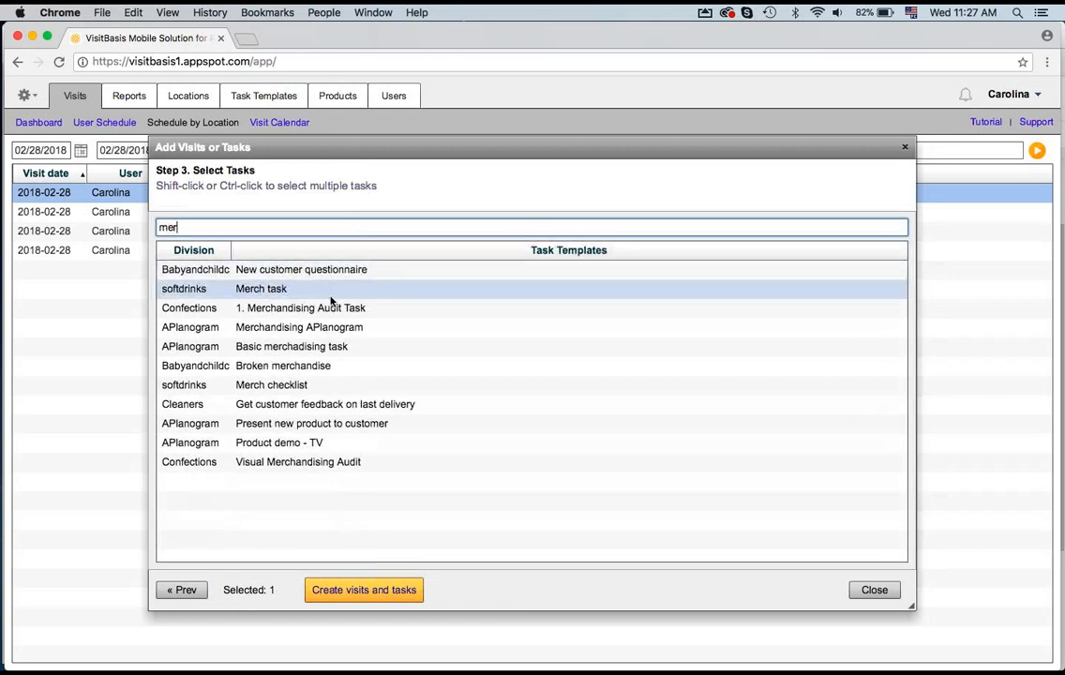
left_click(328, 308)
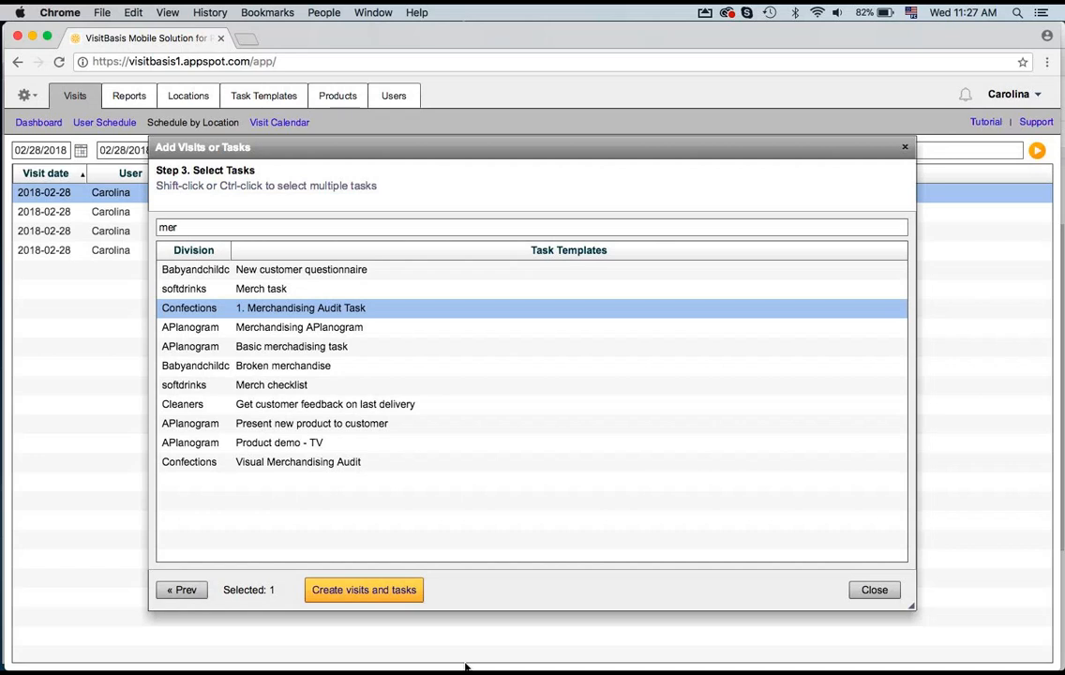
left_click(854, 593)
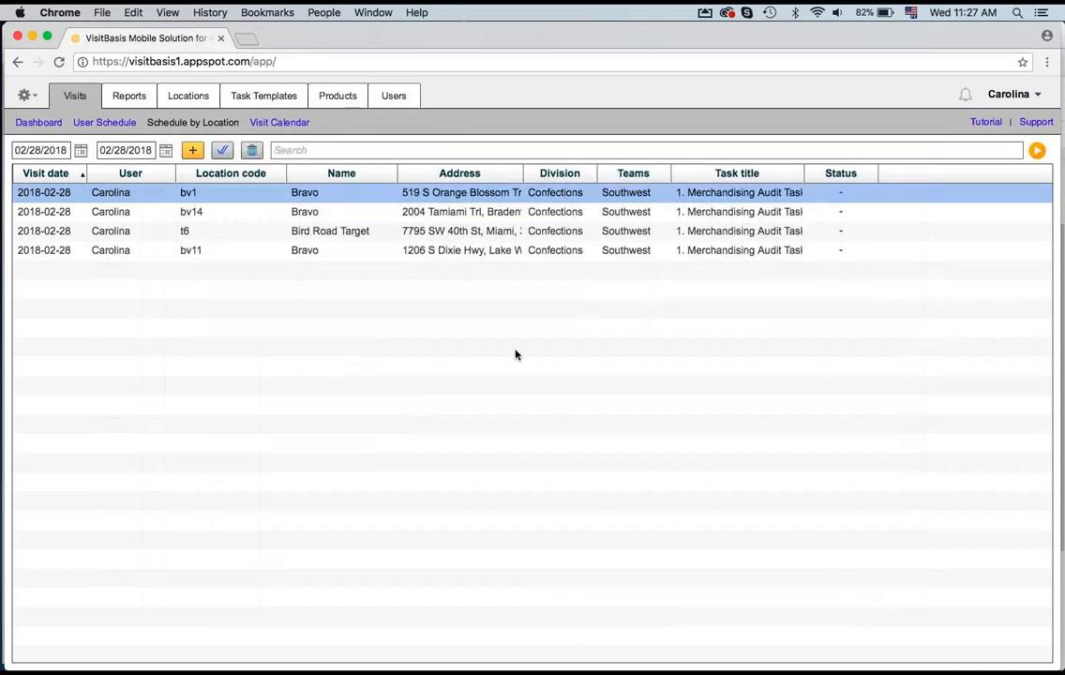
Step: Export the Visit/Task Schedule for the period 02/01/2018 to 02/28/2018
left_click(27, 98)
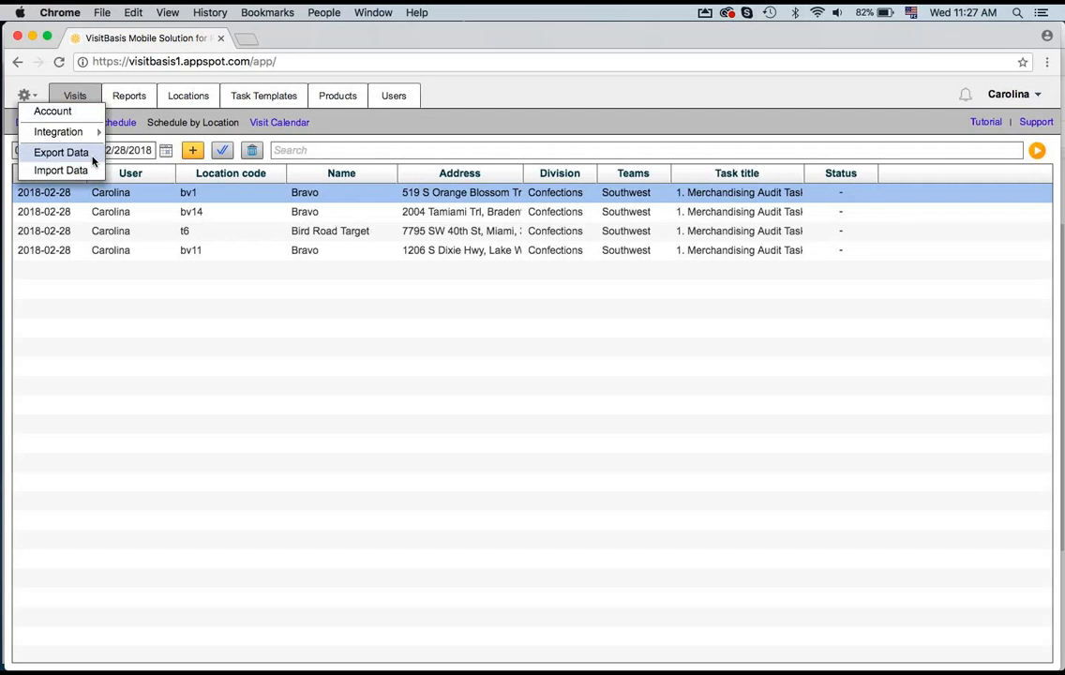
left_click(557, 104)
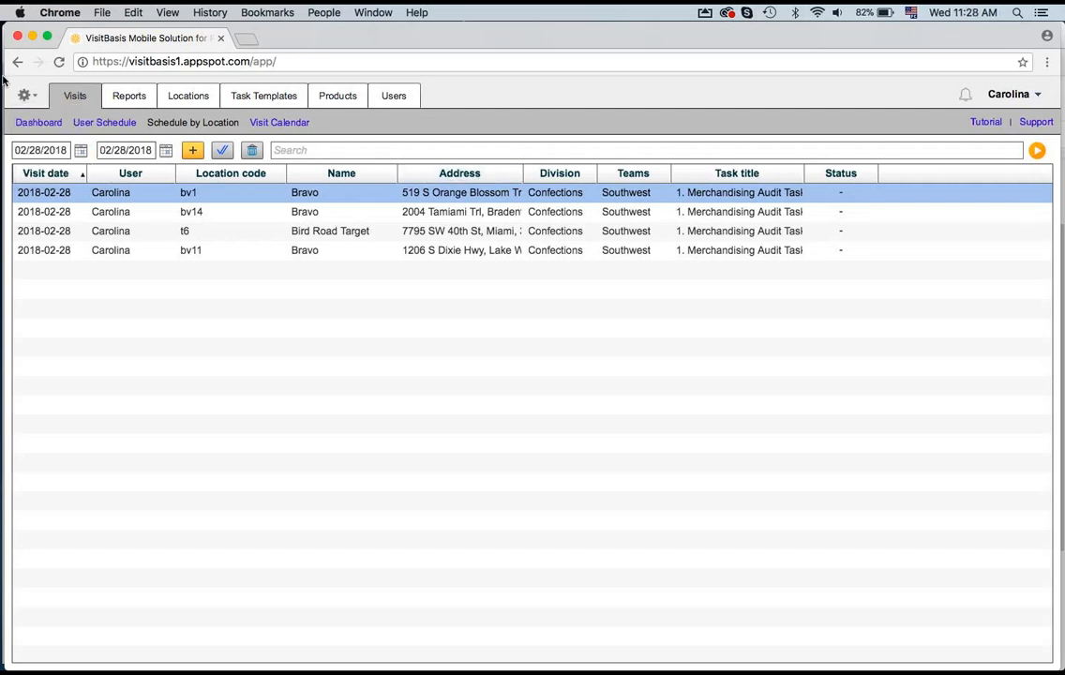
left_click(28, 102)
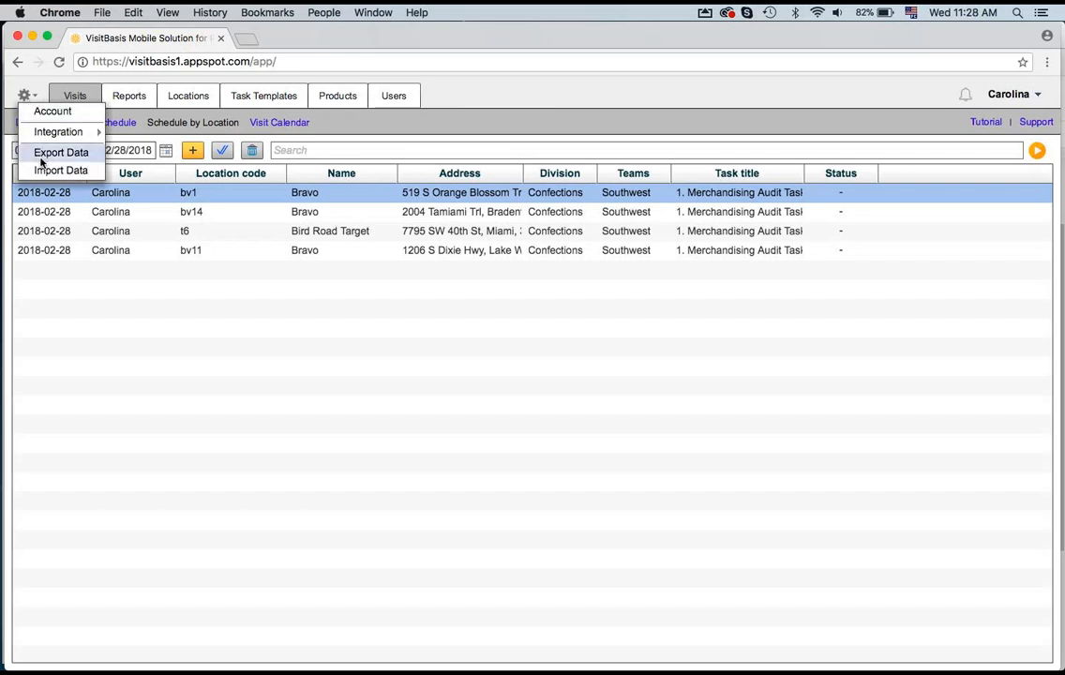
left_click(41, 160)
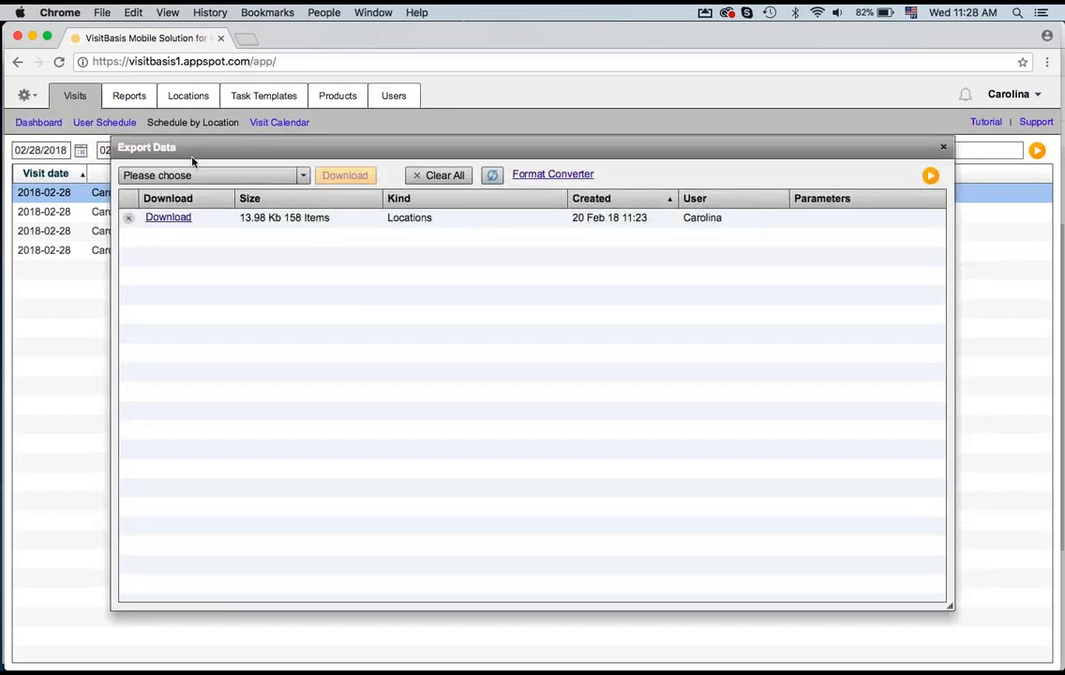
left_click(233, 178)
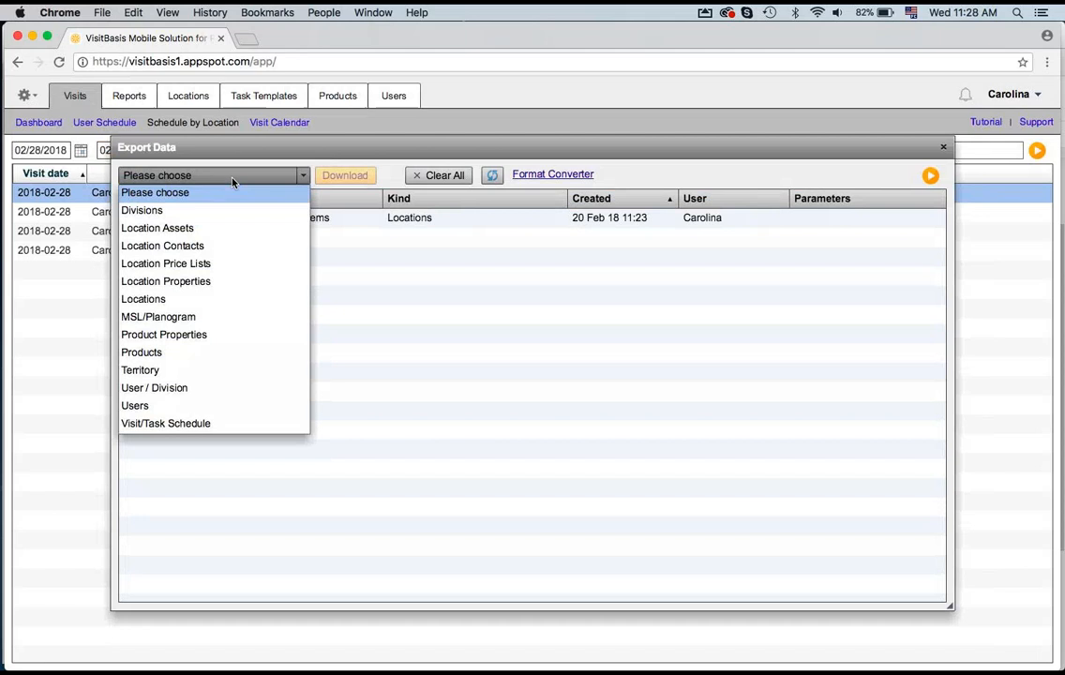
left_click(197, 427)
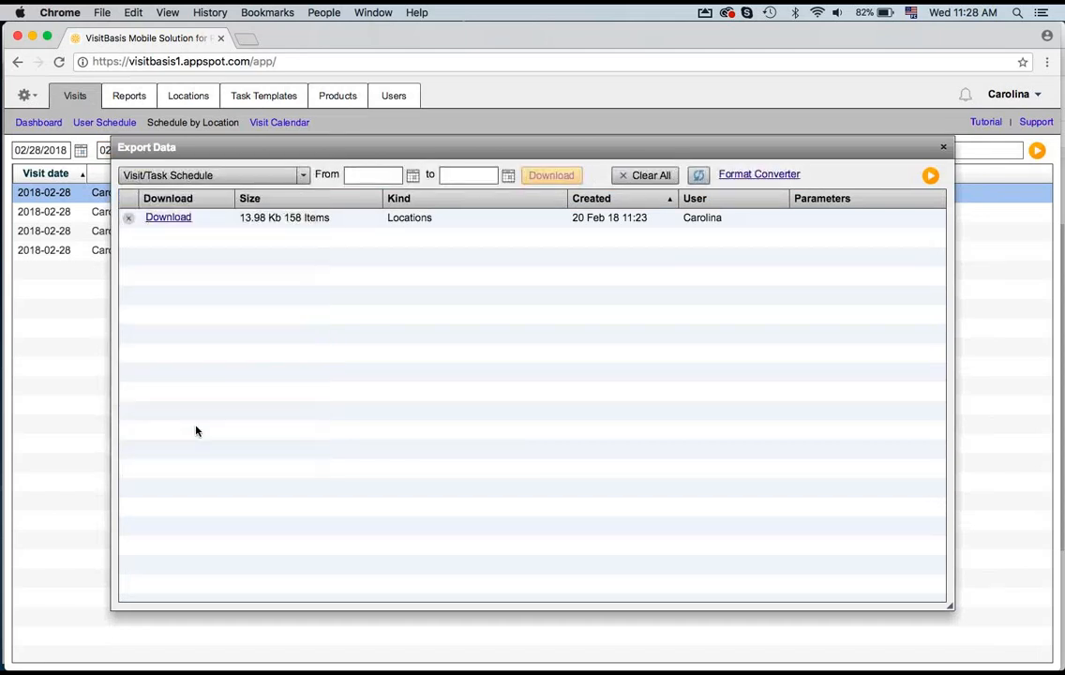
left_click(411, 175)
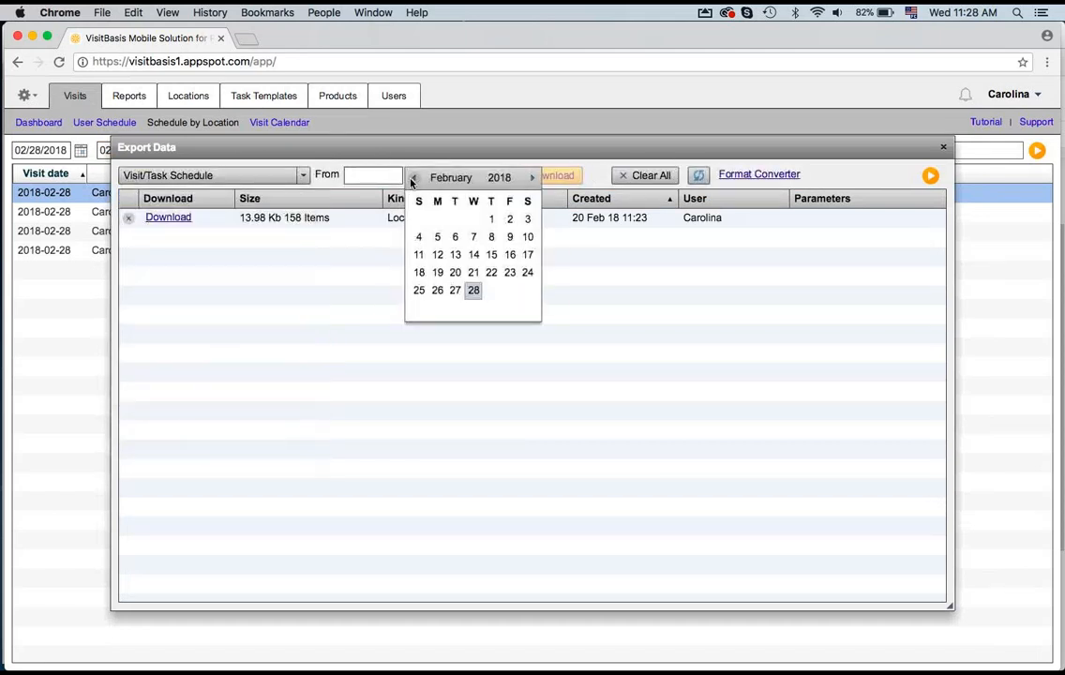
left_click(491, 220)
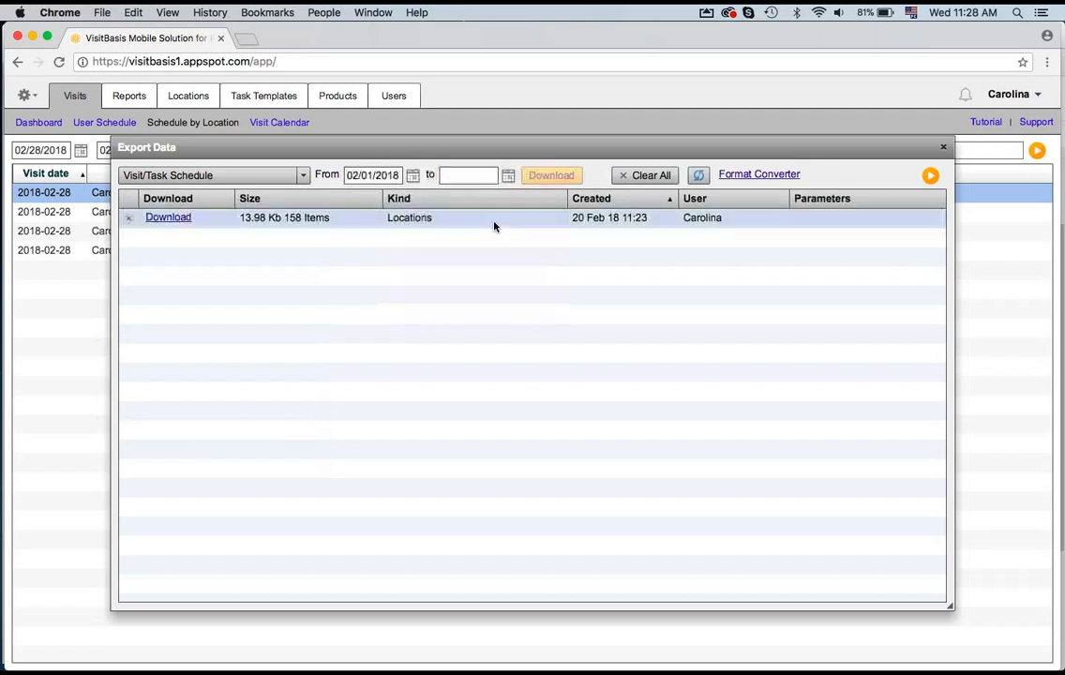
left_click(508, 175)
left_click(567, 290)
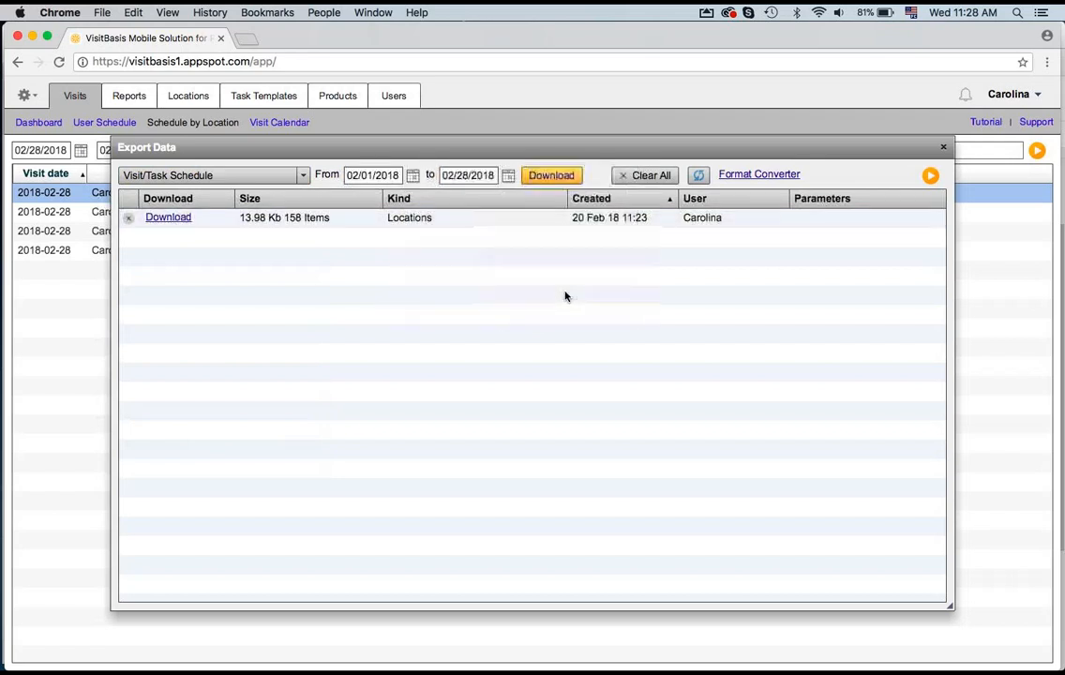
left_click(566, 176)
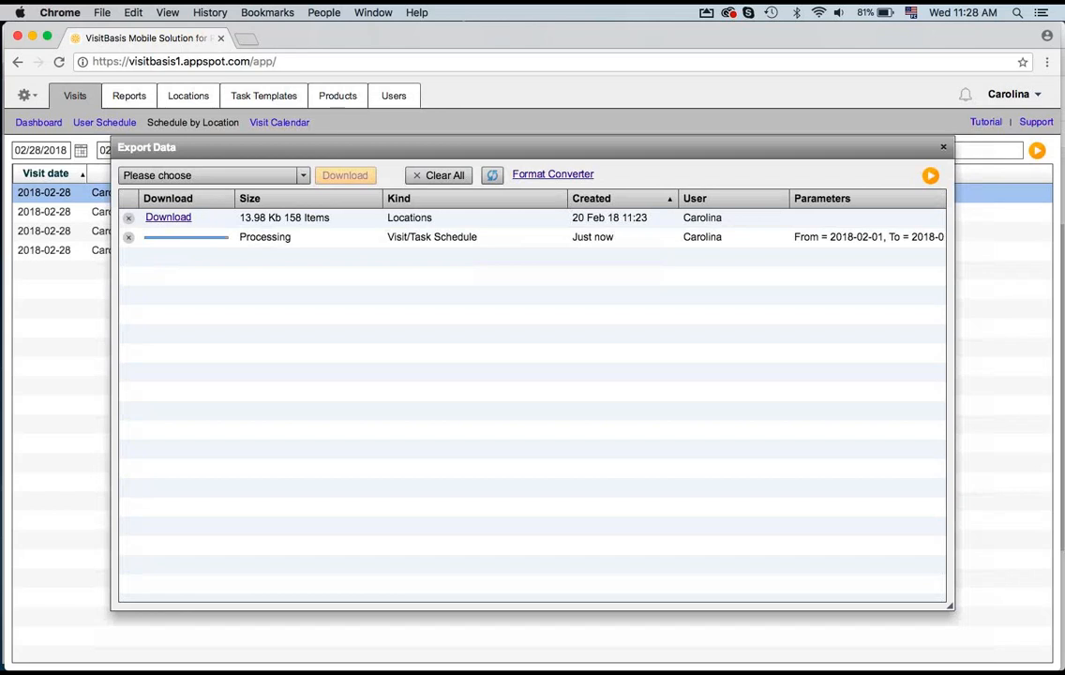
Step: Download the finished export as visitsAndTasks.csv, open it in Excel and autofit columns A to D to review it
left_click(166, 238)
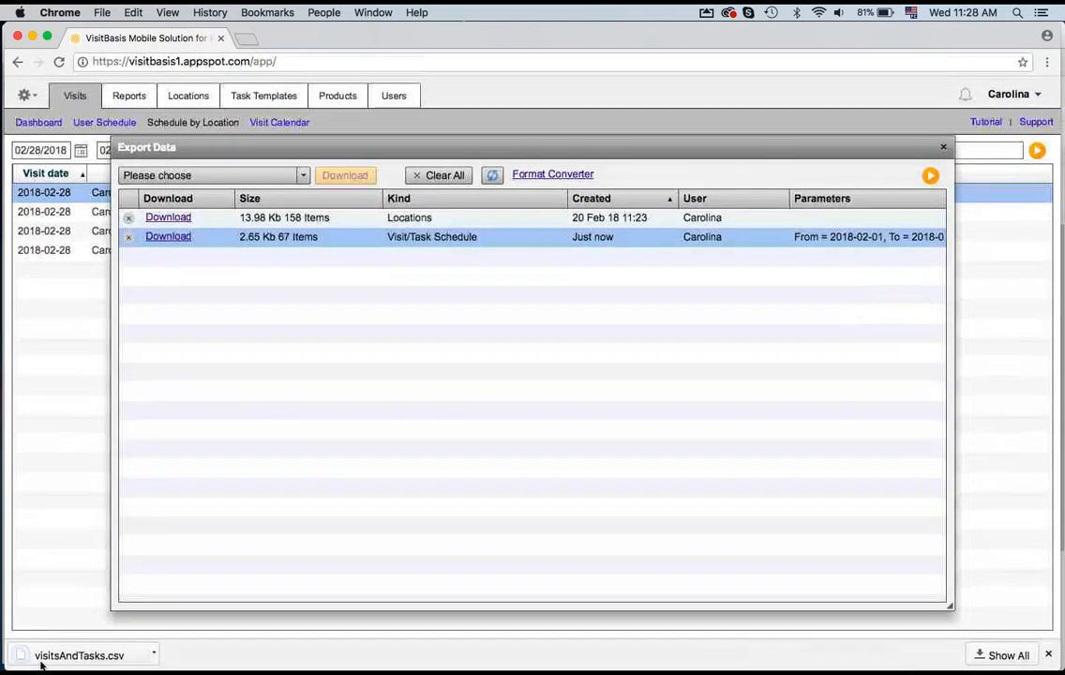
left_click(56, 656)
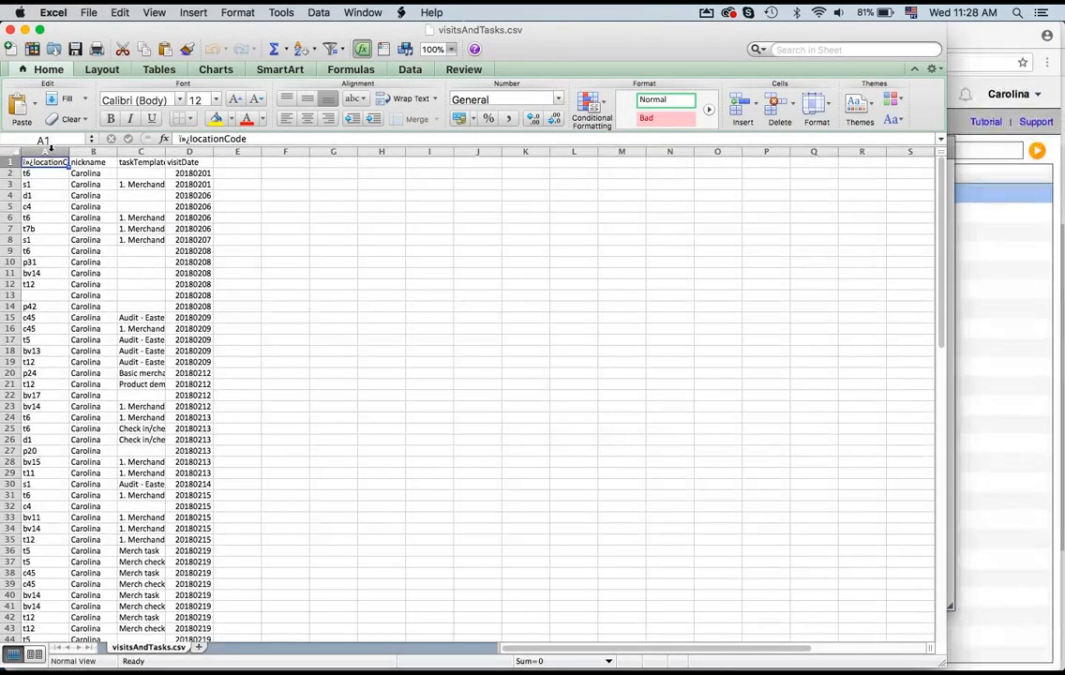
left_click_drag(50, 151, 163, 152)
double_click(162, 152)
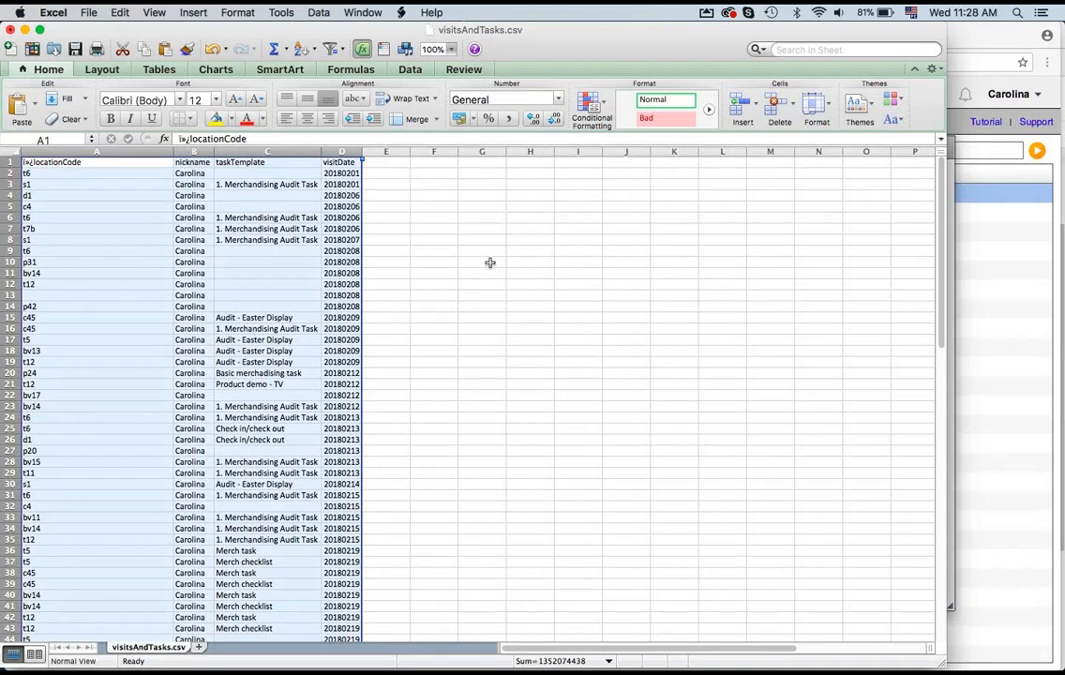
left_click(482, 263)
left_click(346, 174)
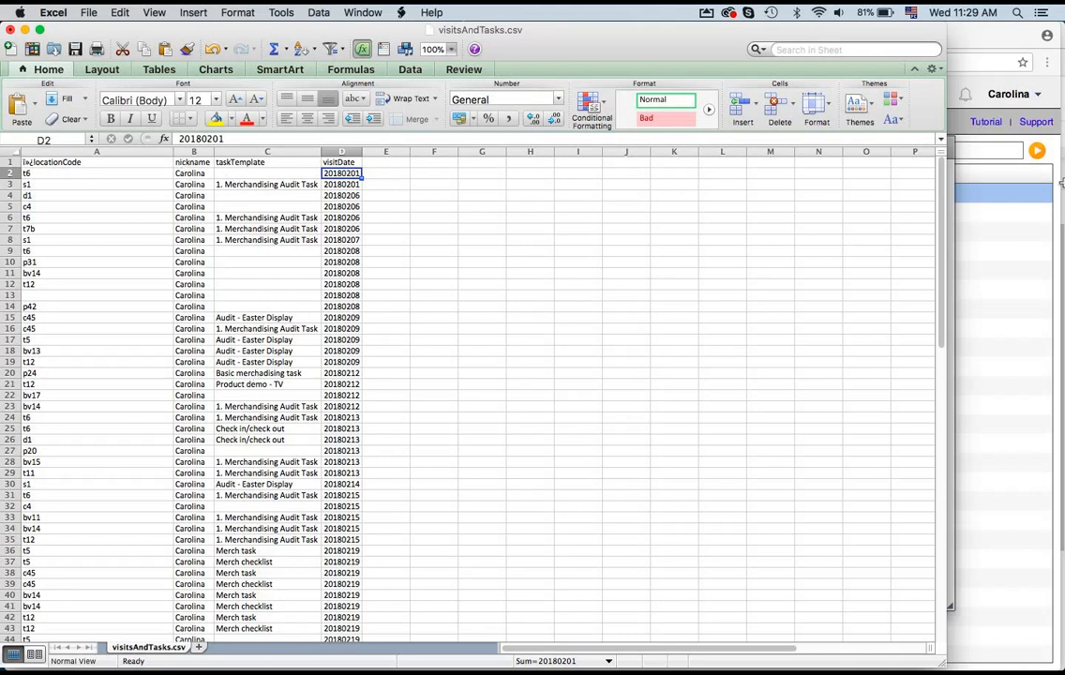
Step: Switch back to the browser, close the Export Data dialog and return to the User Schedule
left_click(991, 173)
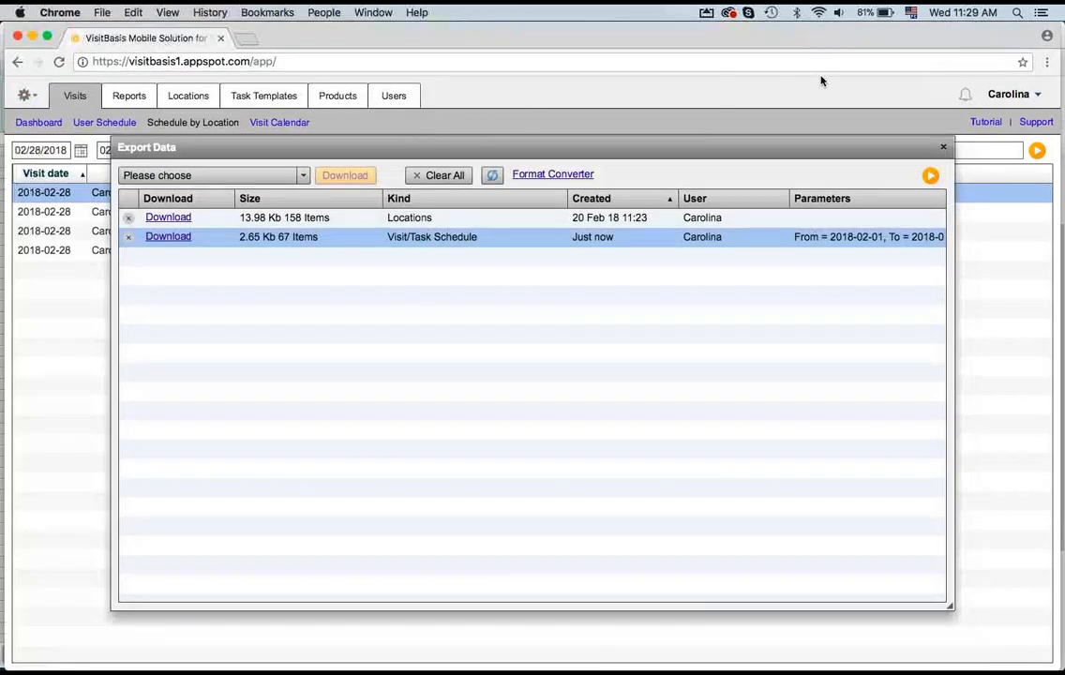
left_click(943, 150)
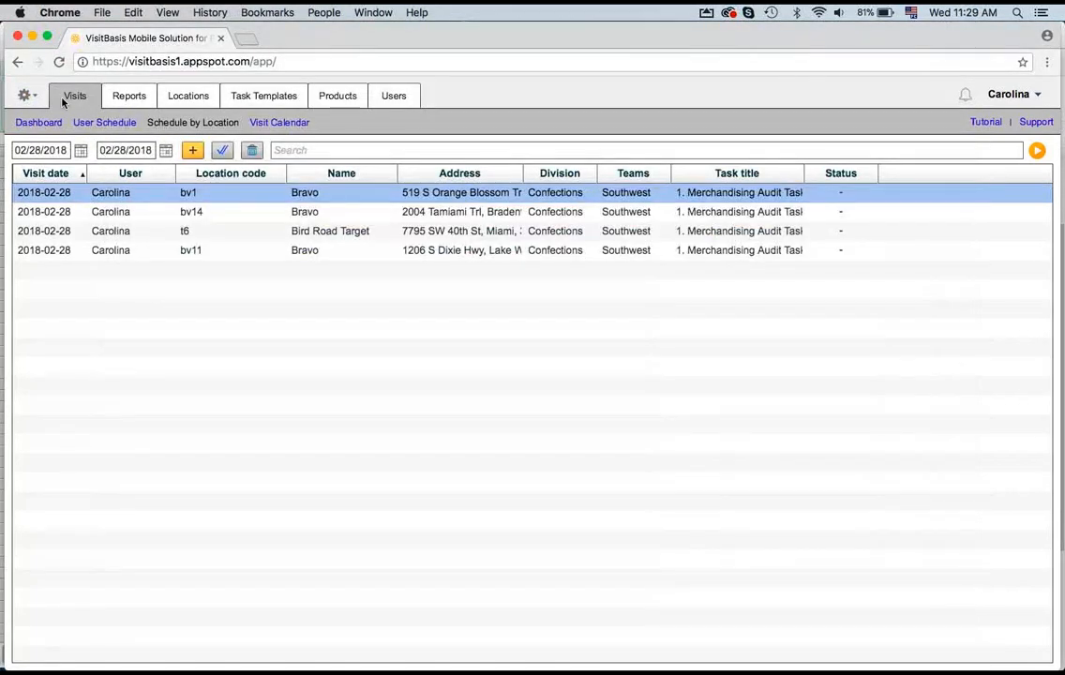
left_click(105, 122)
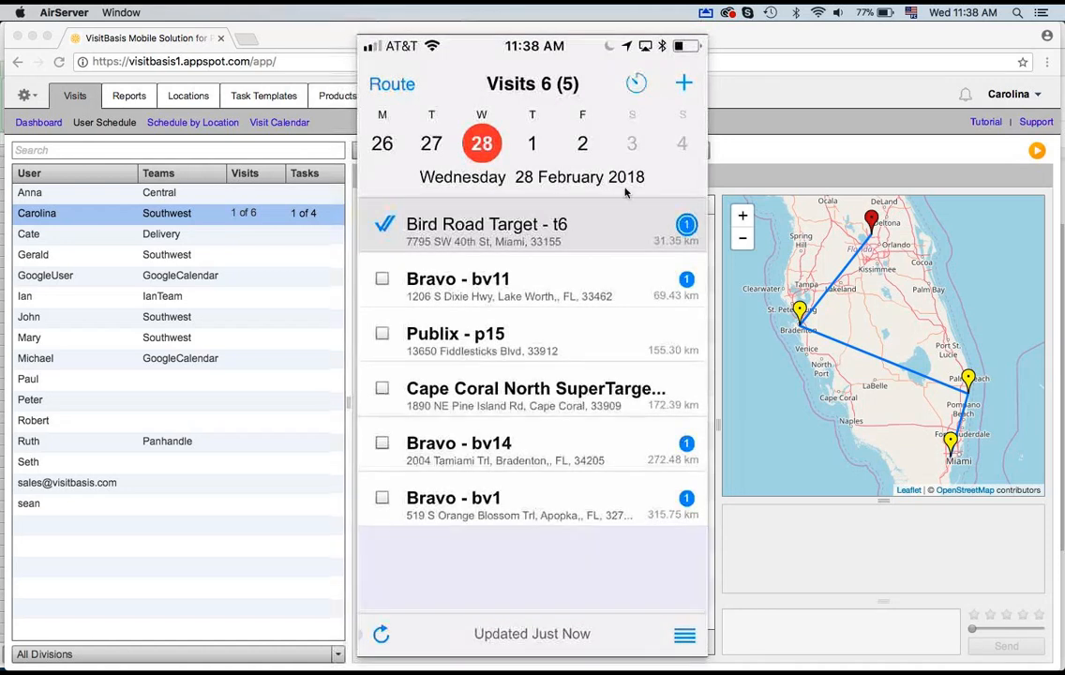
Step: Compare the mobile app's visit list with the browser and refresh Carolina's User Schedule to load the completed visit
left_click(750, 148)
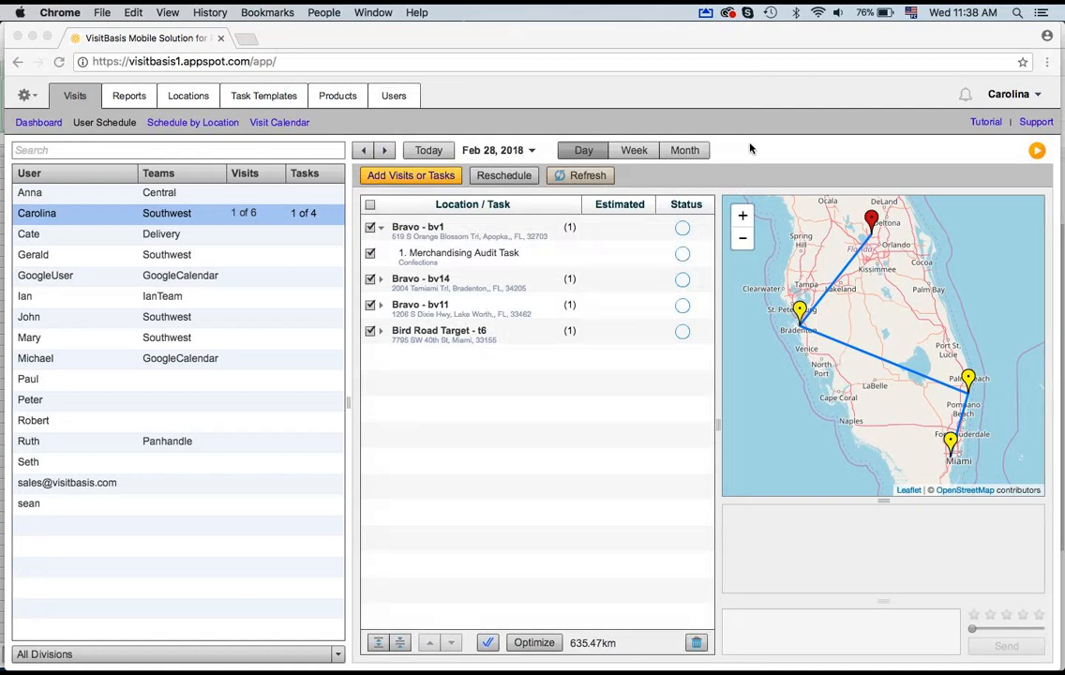
left_click(764, 608)
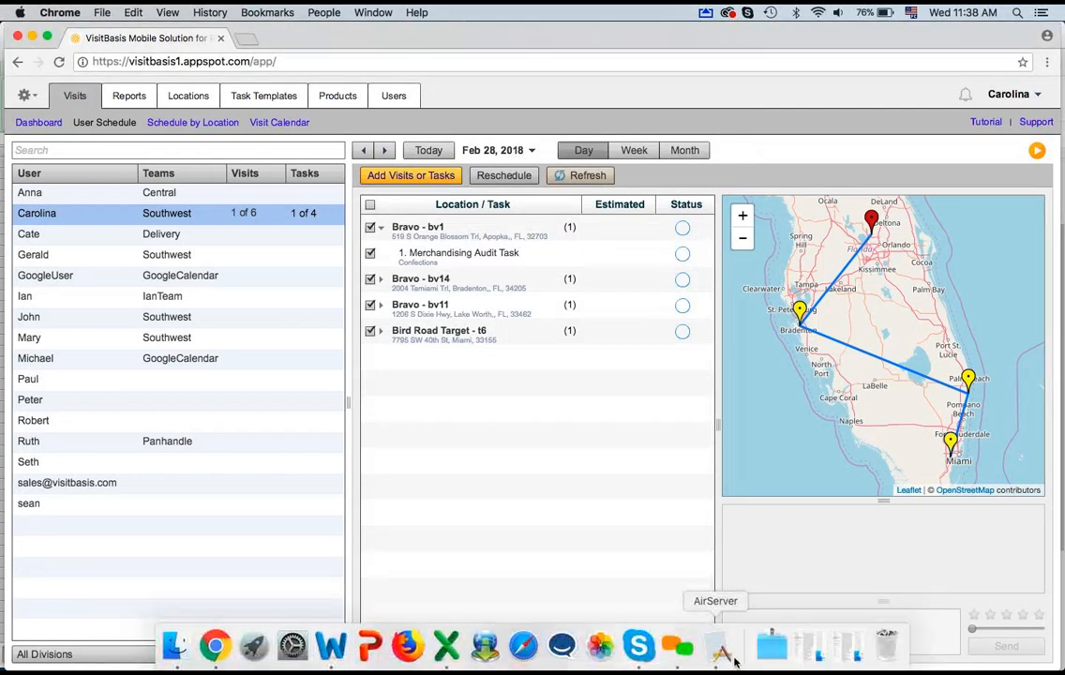
left_click(719, 652)
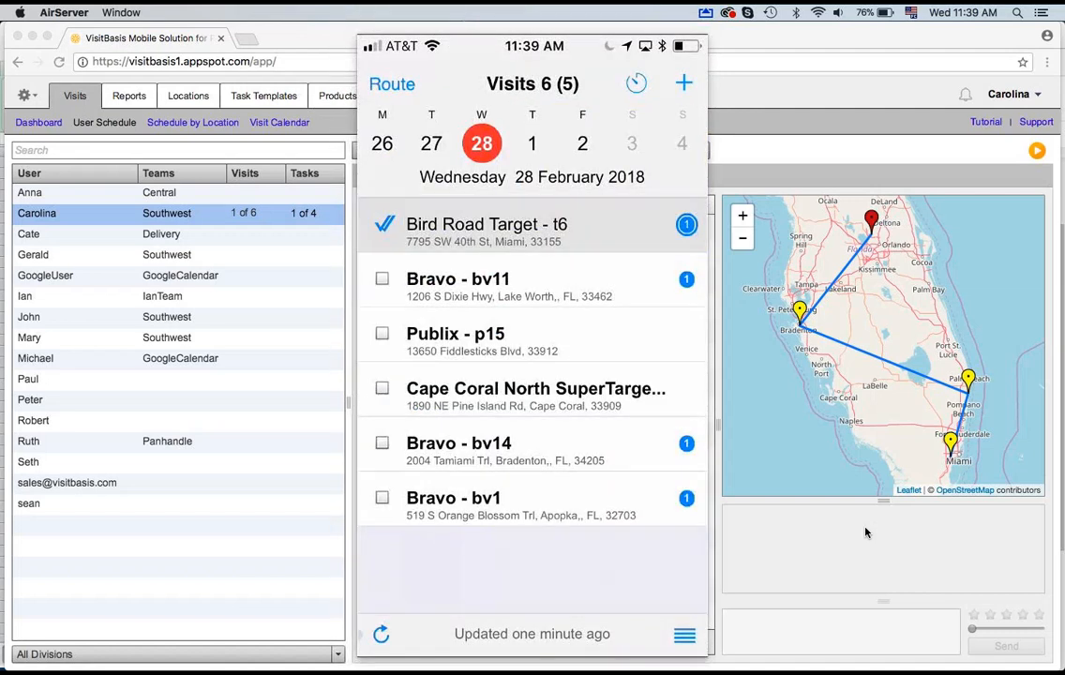
left_click(740, 165)
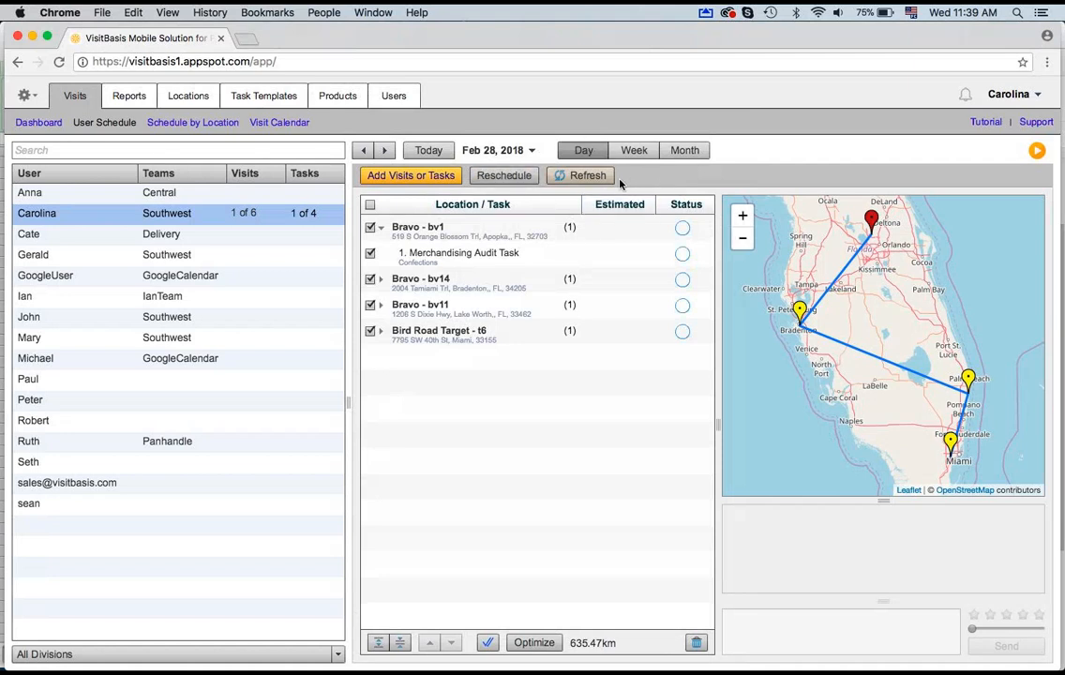
left_click(588, 178)
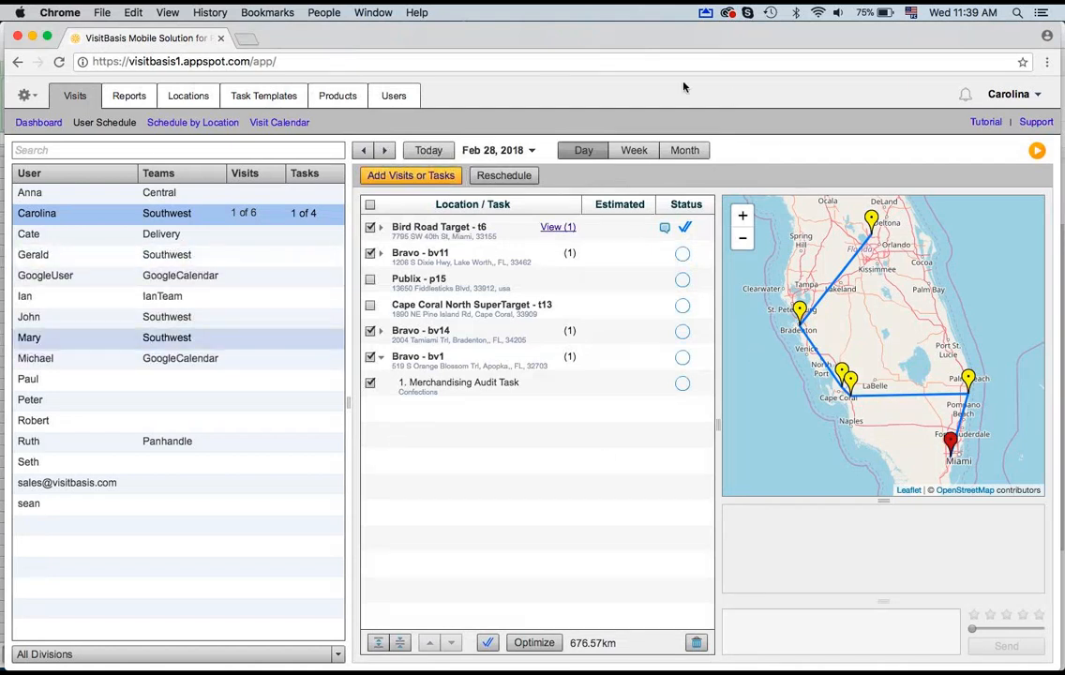
Step: Review the Bird Road Target - t6 visit's note, its Visit Summary report in a new tab, and its map marker
left_click(690, 227)
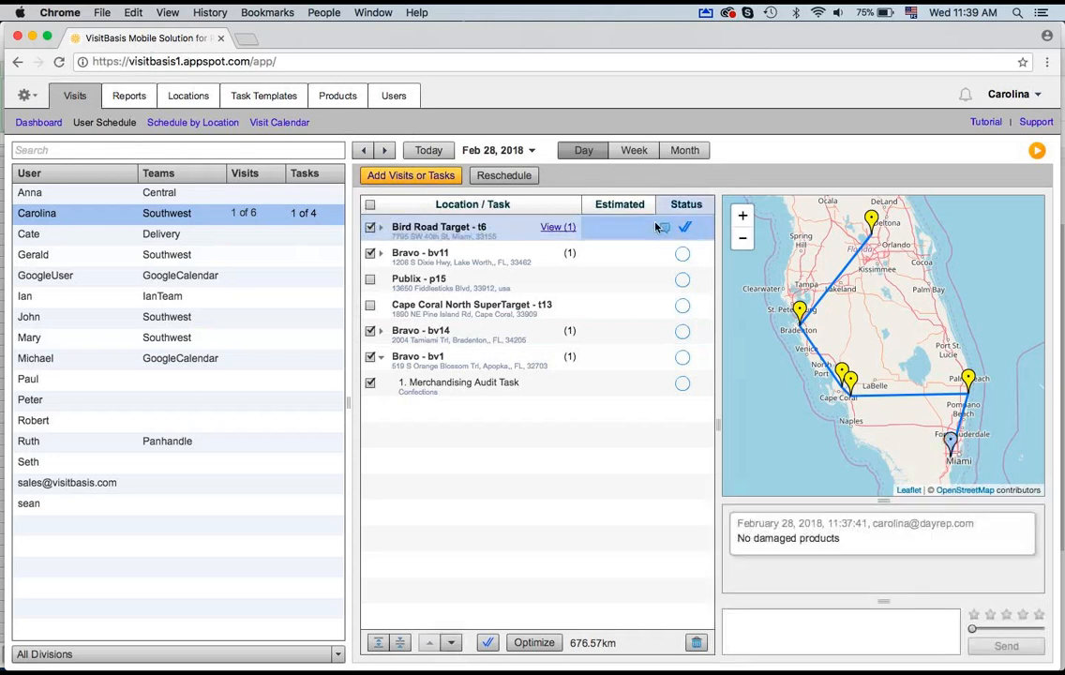
left_click(559, 229)
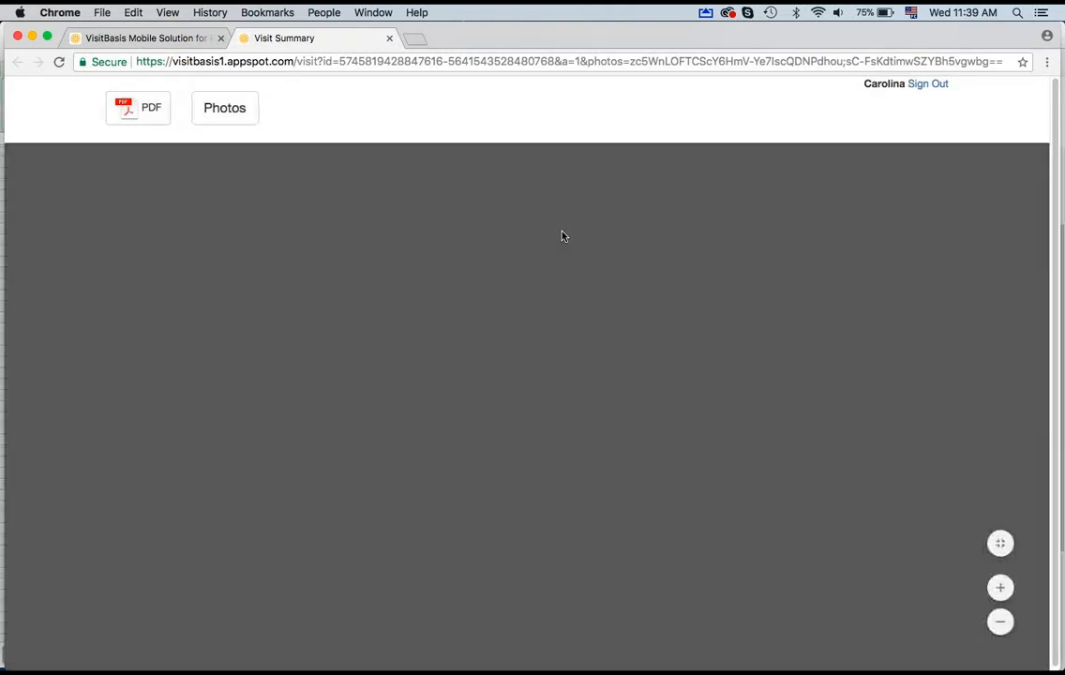
scroll(562, 236, "down", 5)
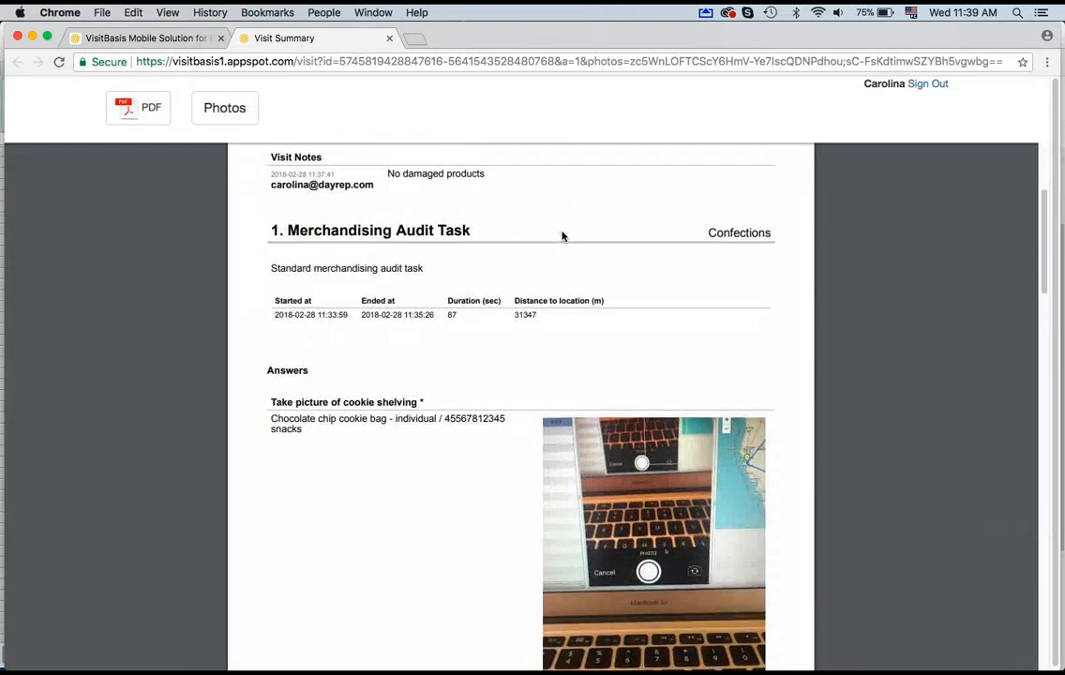
scroll(562, 236, "down", 12)
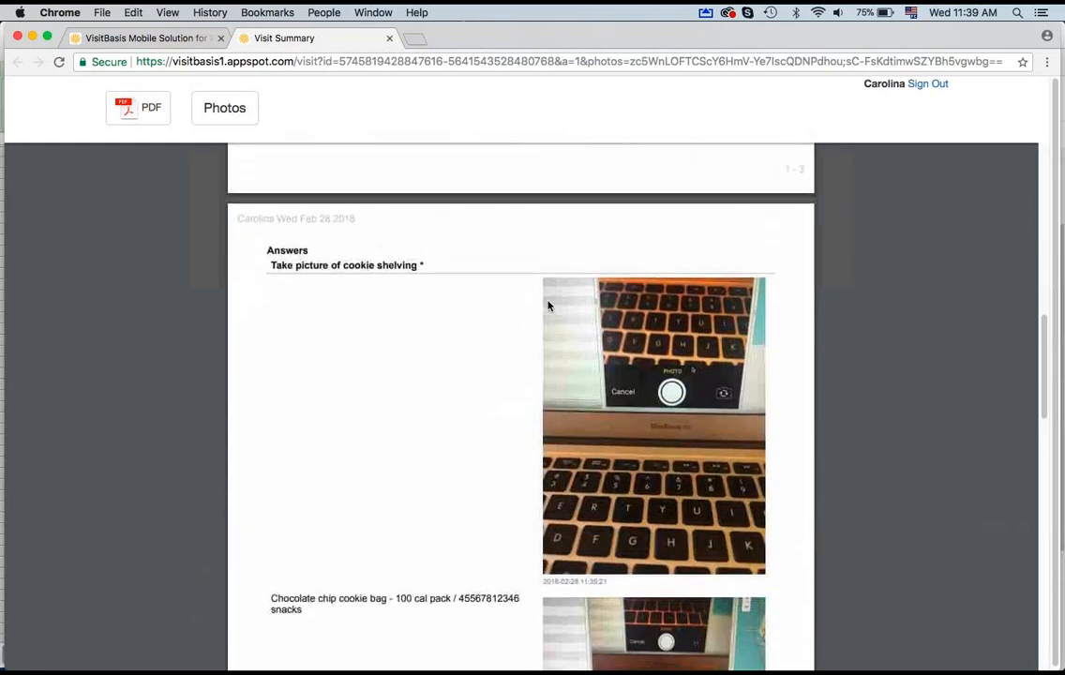
scroll(549, 305, "down", 4)
scroll(553, 272, "up", 12)
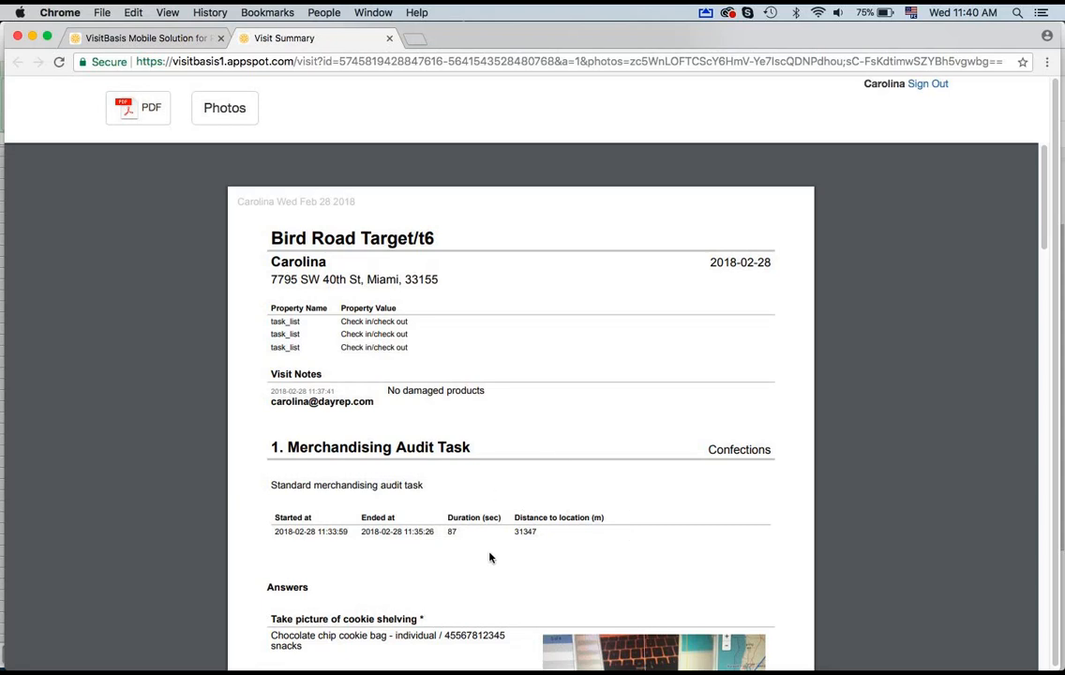
left_click(143, 39)
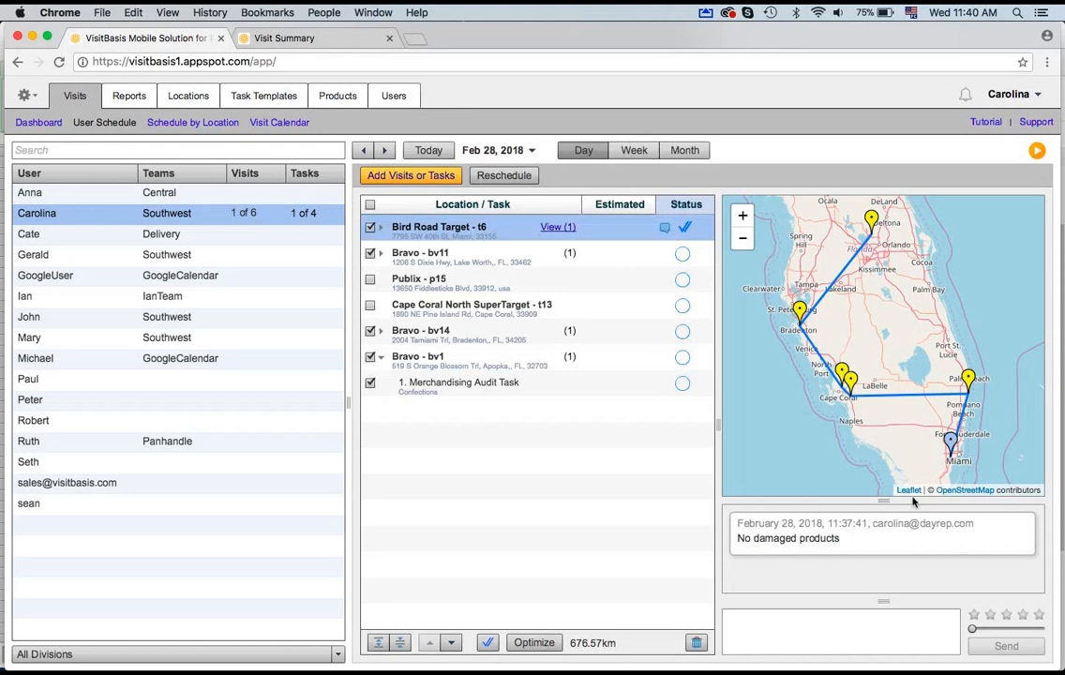
left_click(950, 443)
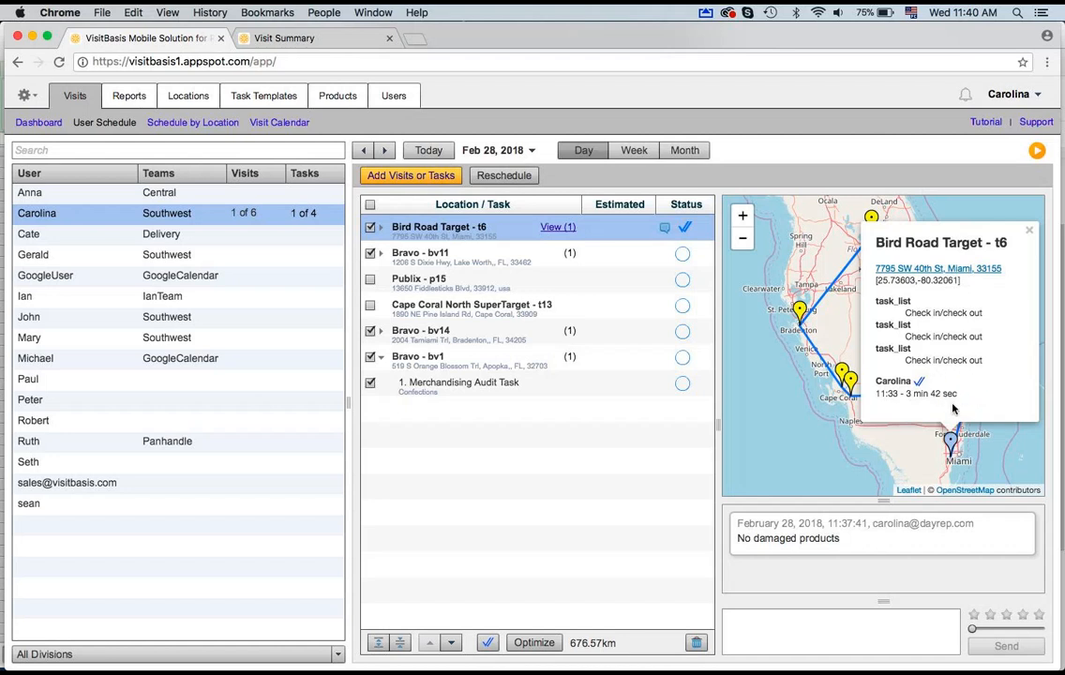
Step: Open the Dashboard and inspect Carolina's route points and visited store markers on the map
left_click(729, 70)
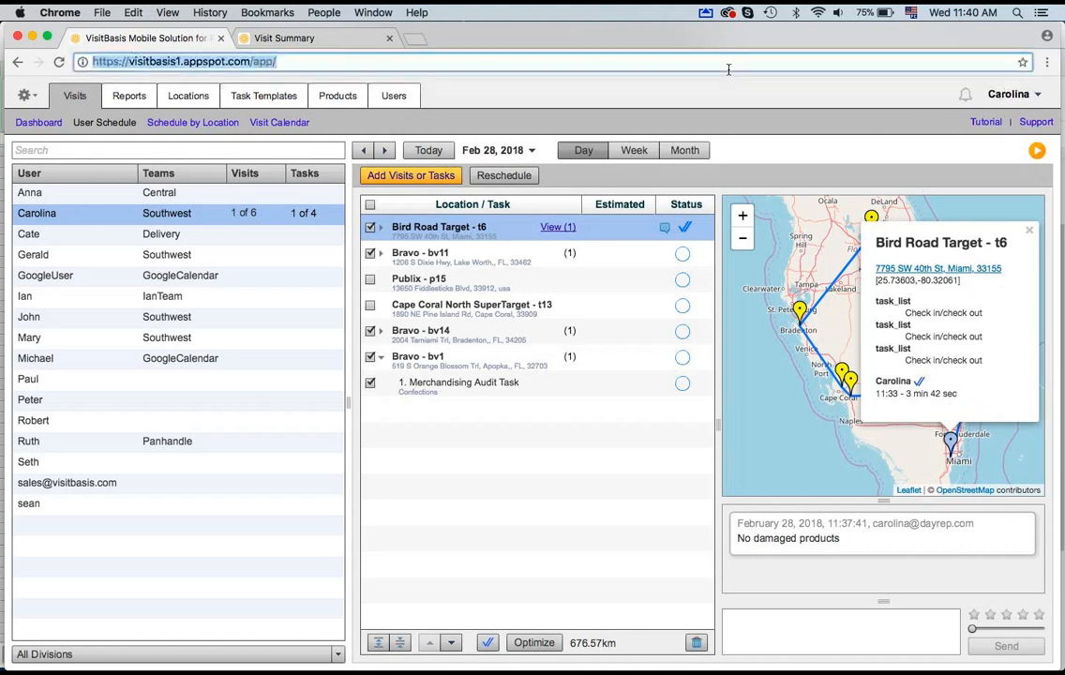
left_click(40, 120)
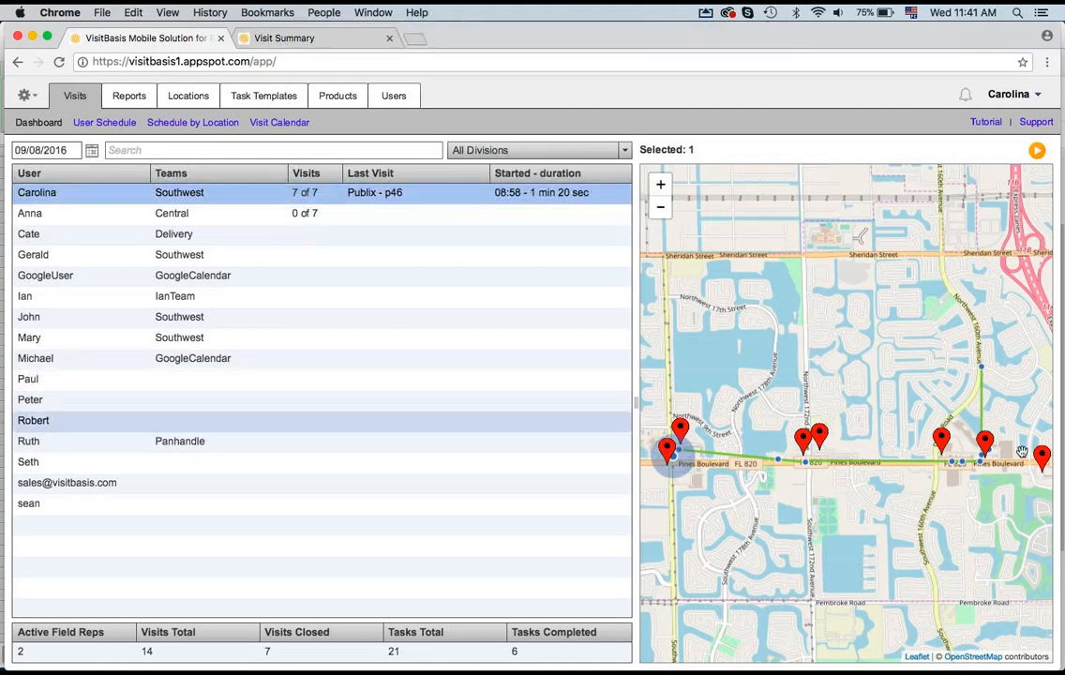
left_click(981, 372)
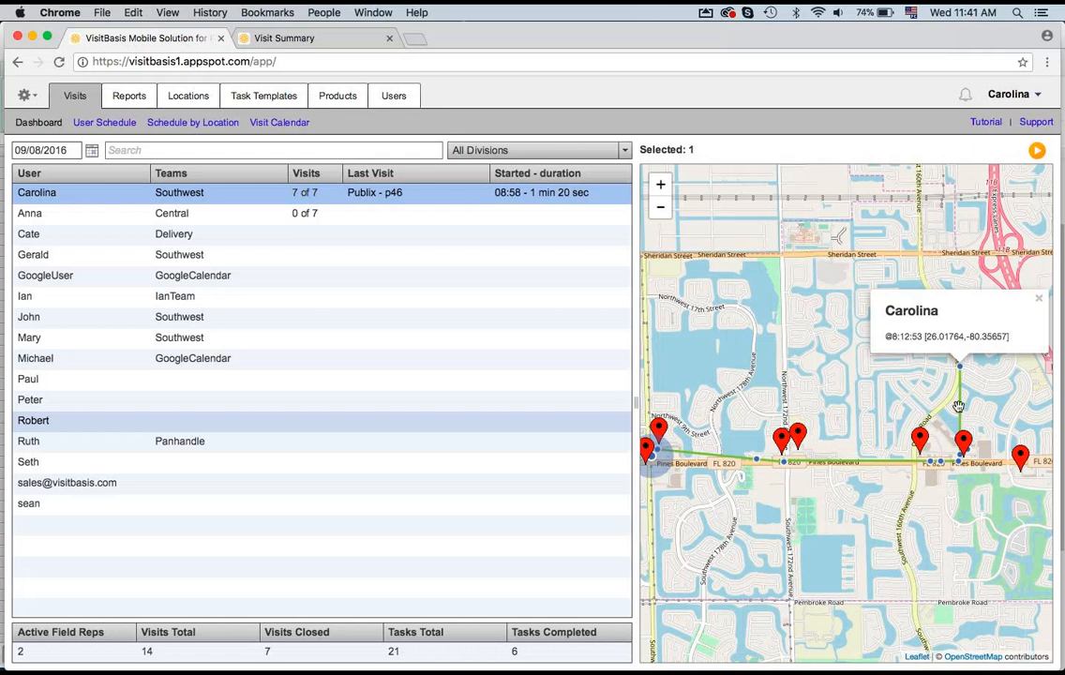
left_click_drag(933, 520, 873, 526)
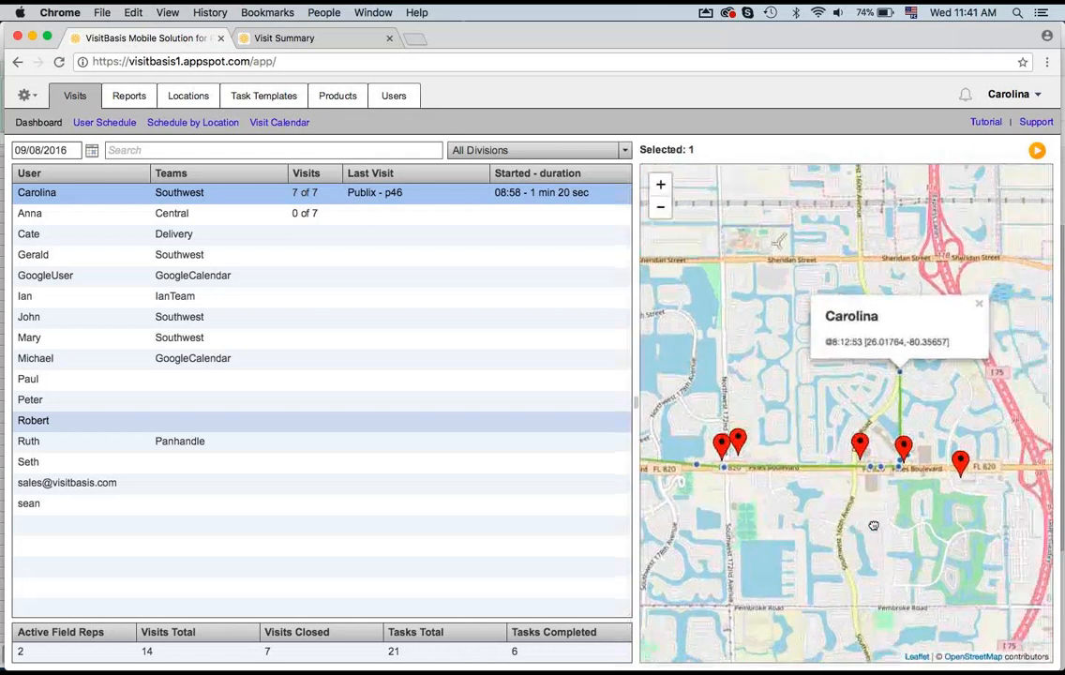
left_click(943, 472)
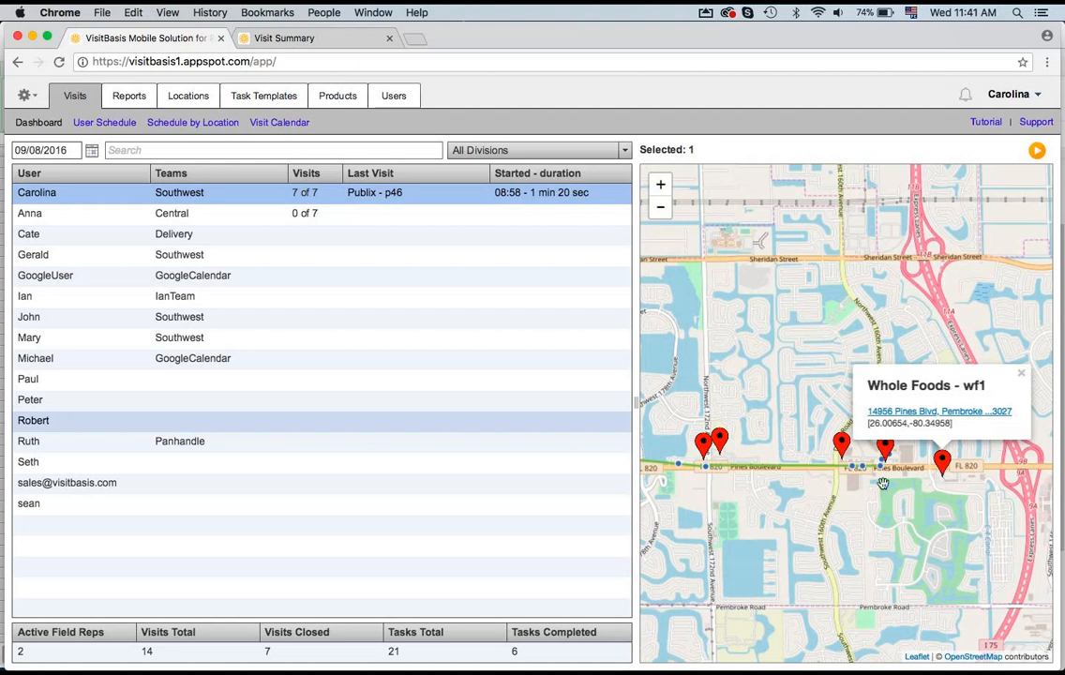
left_click(885, 452)
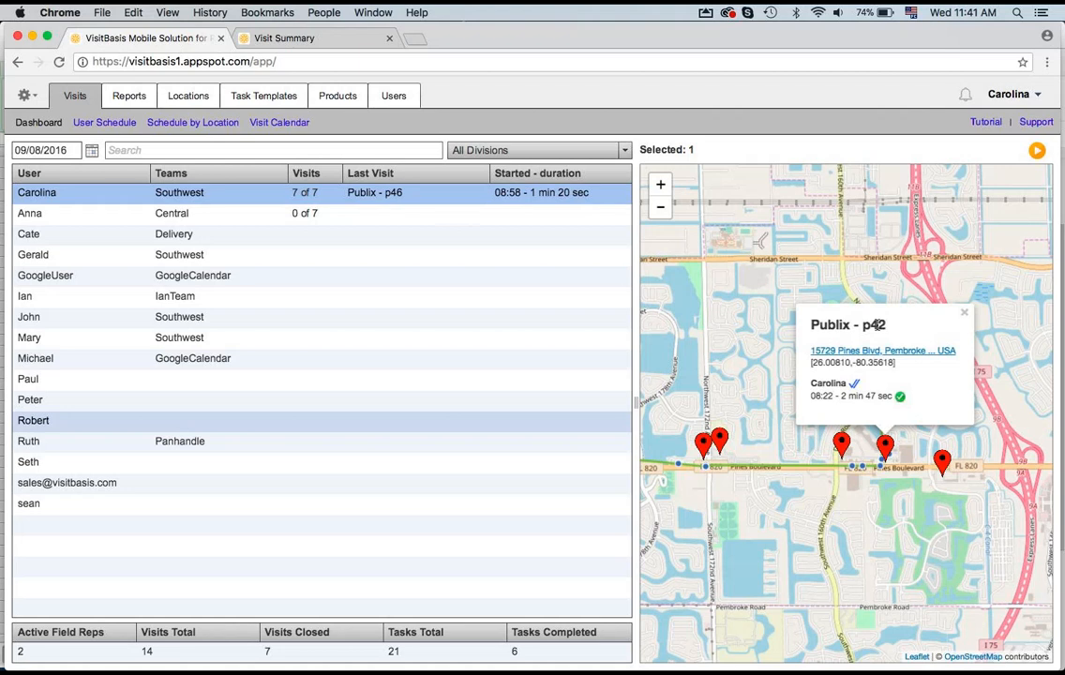
left_click_drag(761, 552, 868, 560)
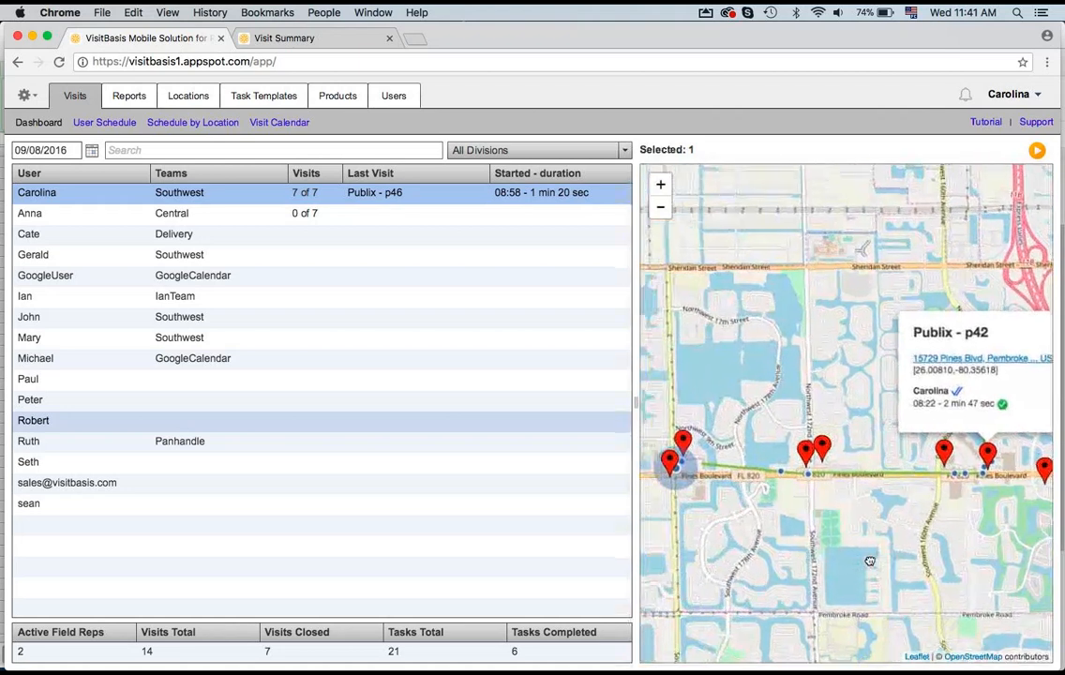
left_click(934, 541)
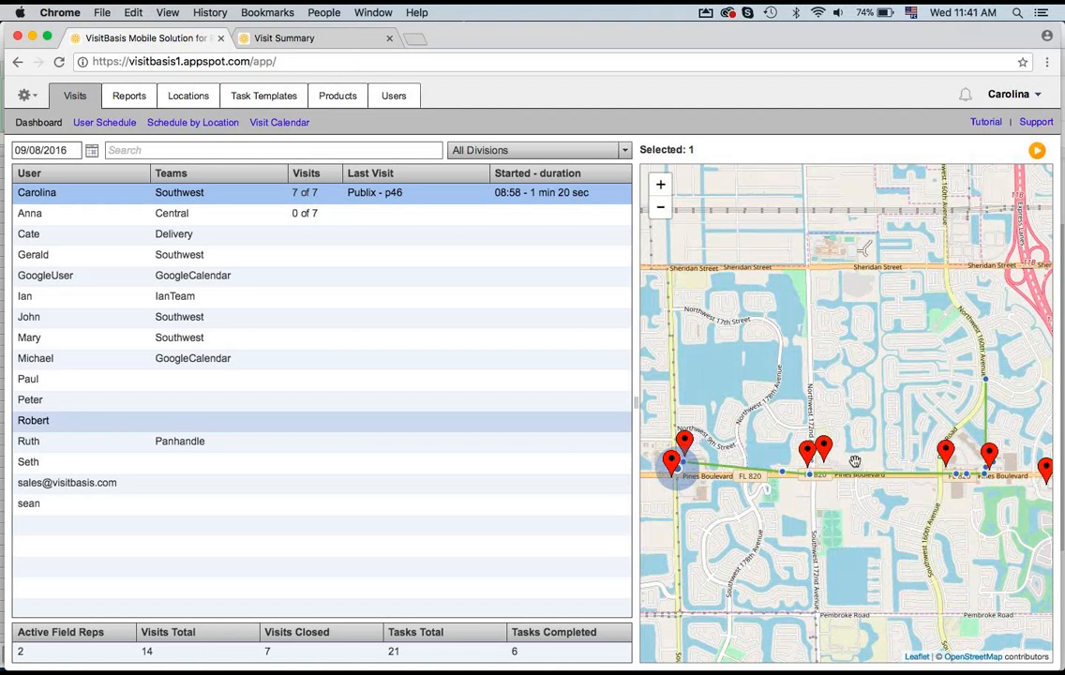
left_click(688, 485)
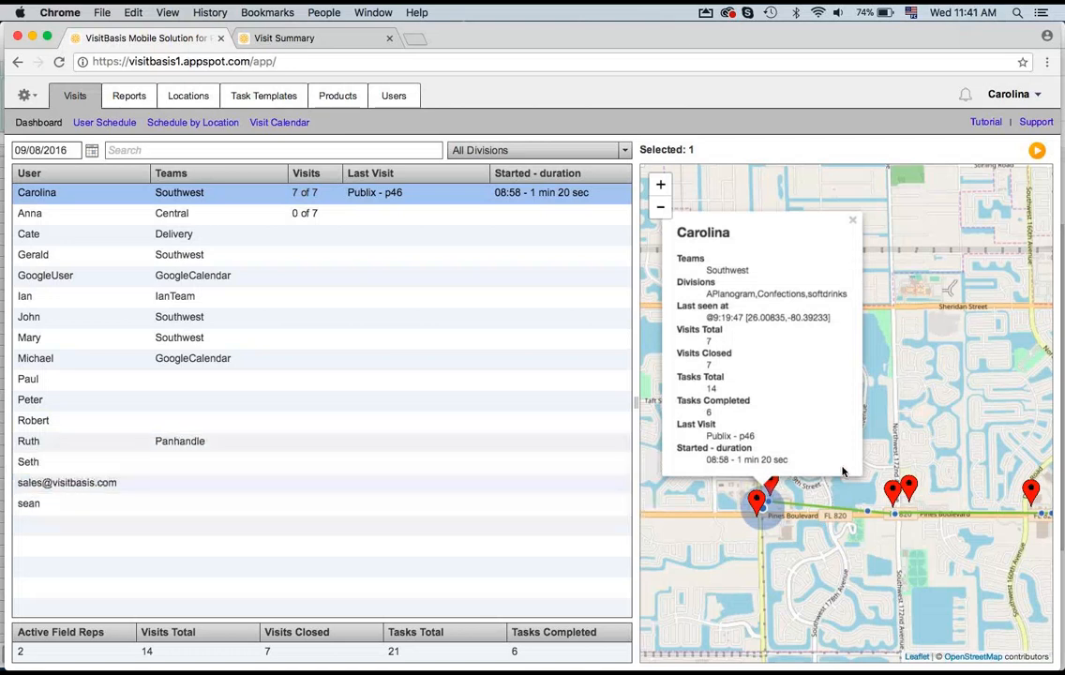
left_click(853, 226)
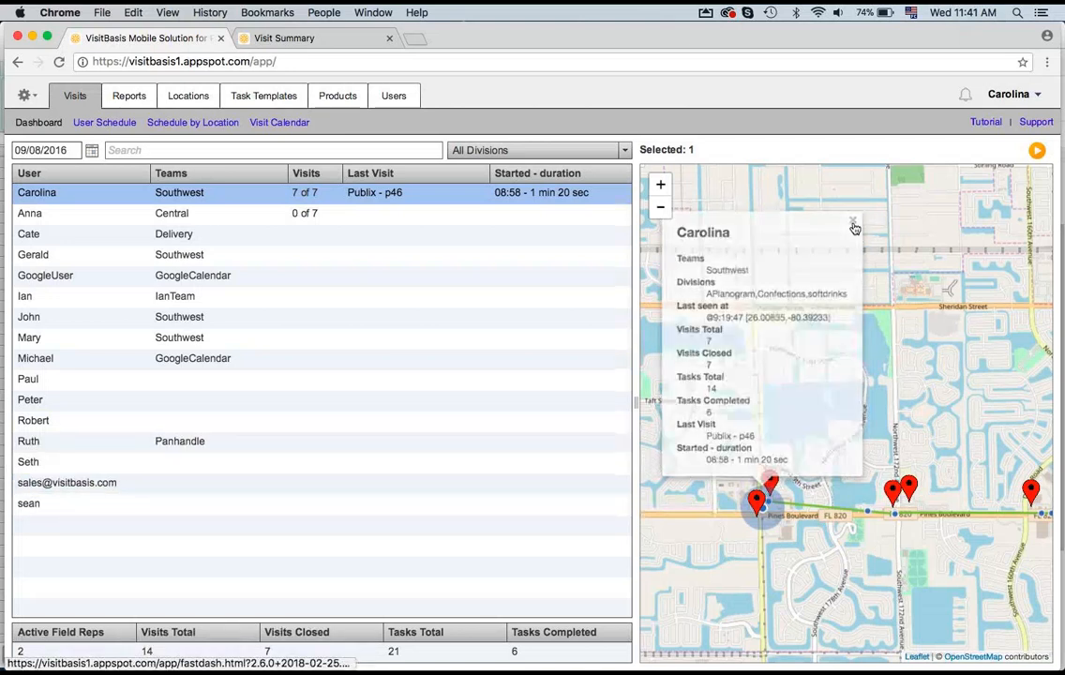
Step: Open Reports and switch to the Closed Visits report
left_click(122, 122)
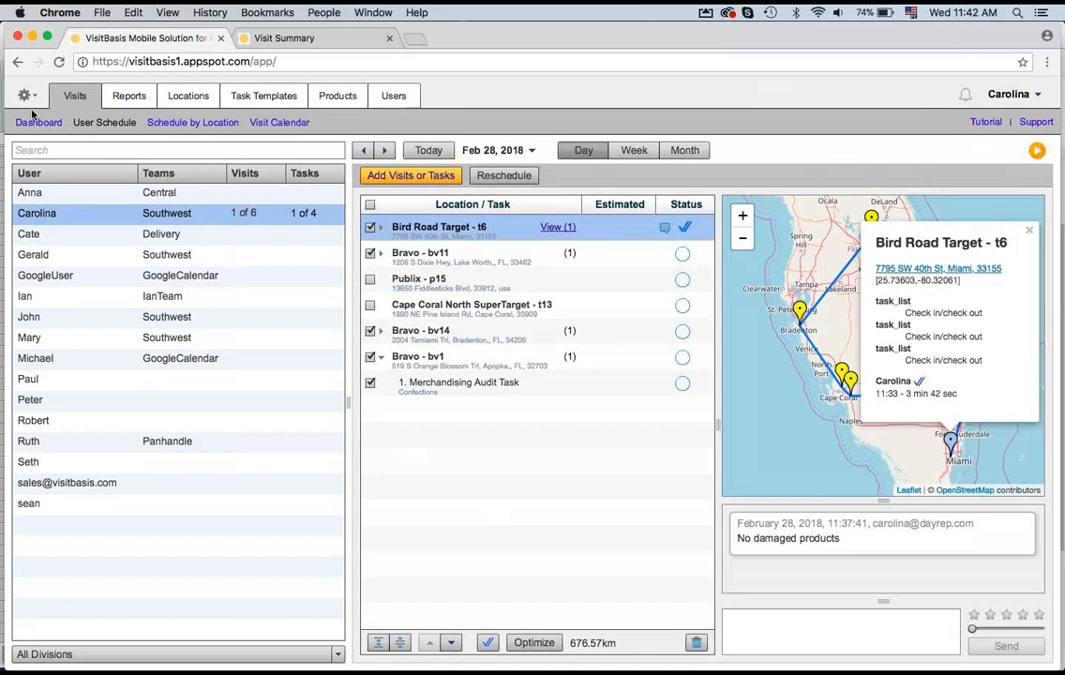
left_click(137, 99)
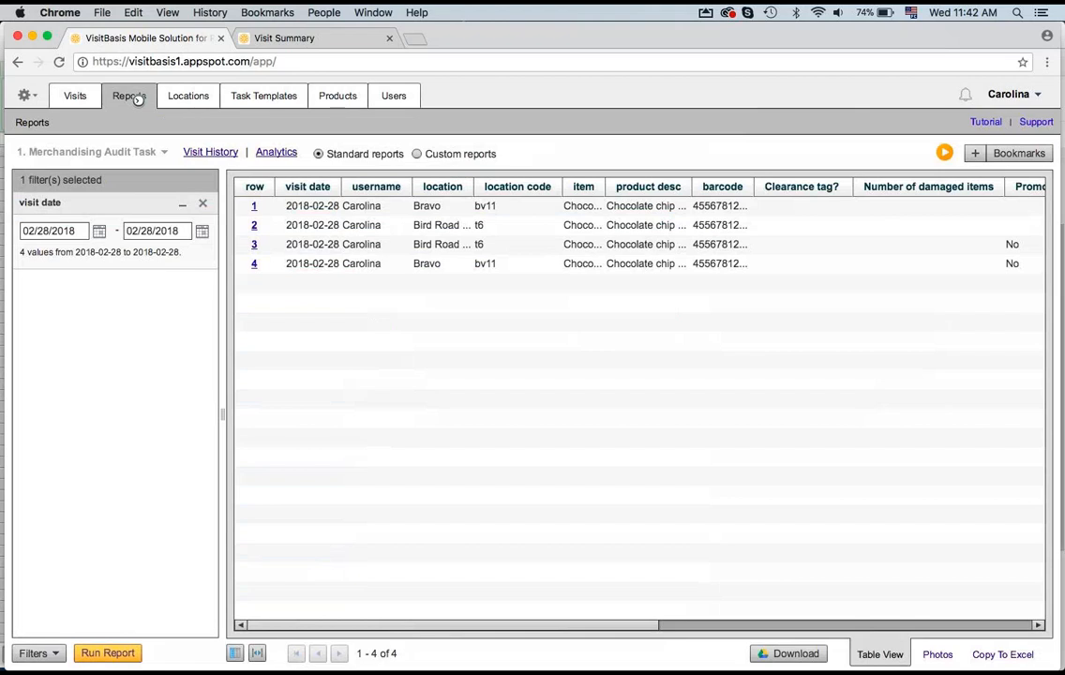
left_click(158, 153)
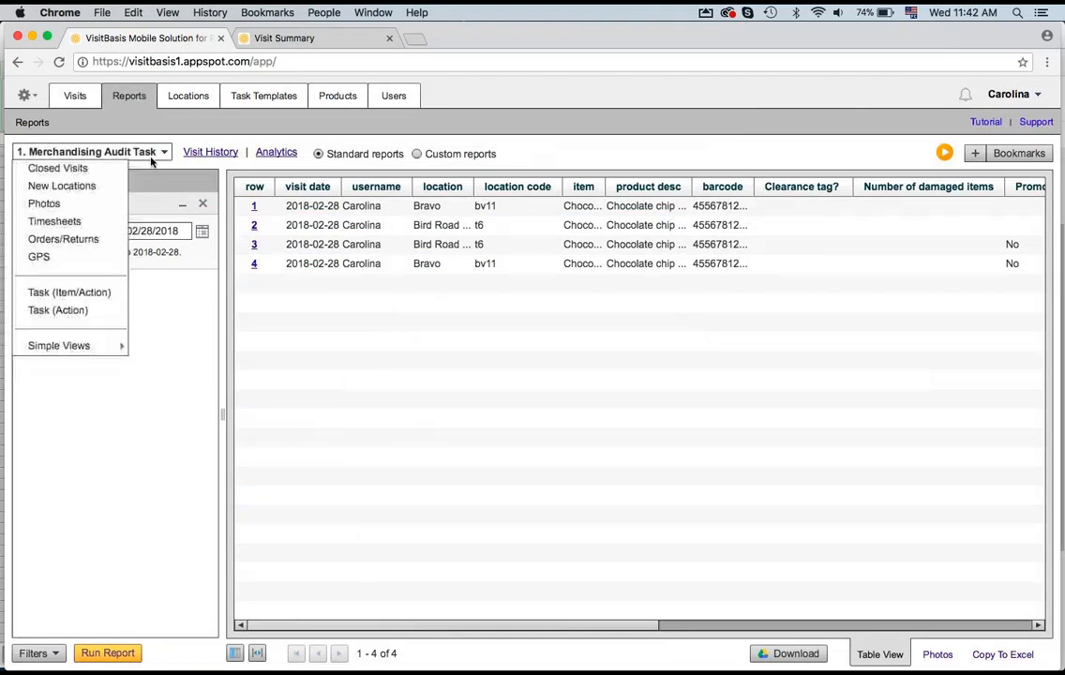
left_click(119, 169)
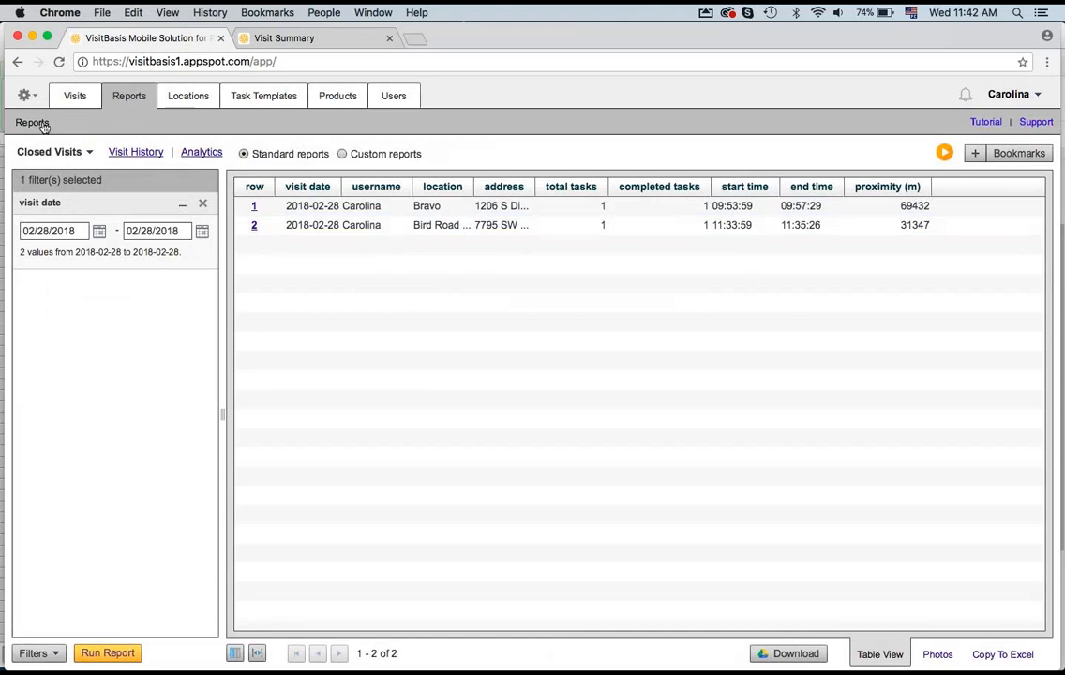
Step: Run the Task (Action) report for the 1. Merchandising Audit Task template
left_click(90, 151)
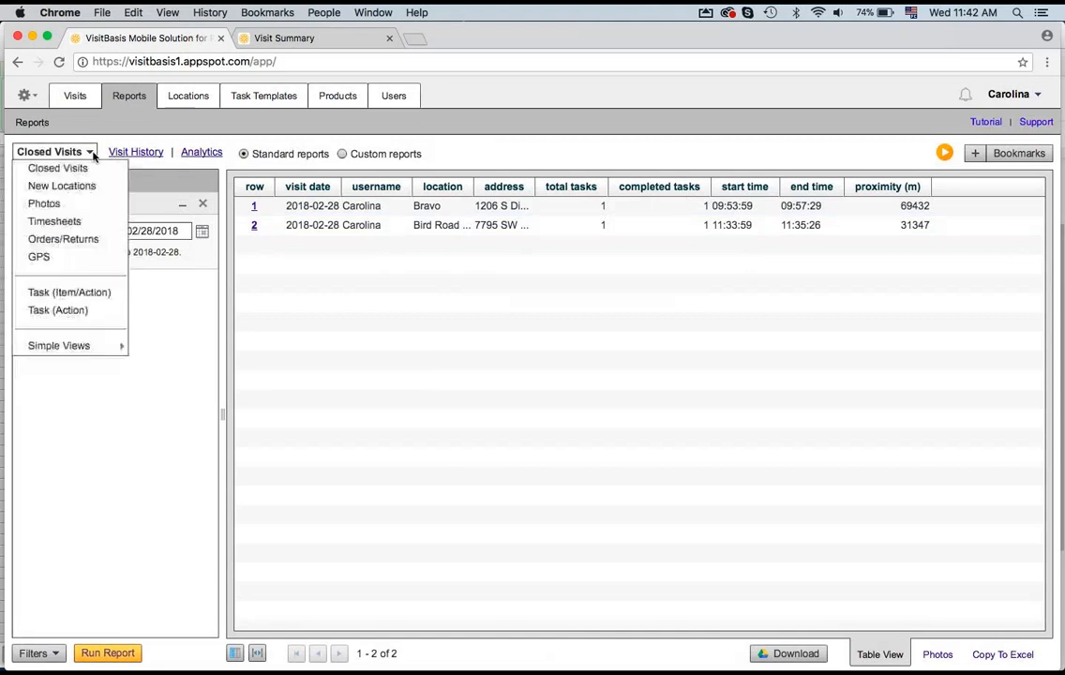
left_click(83, 314)
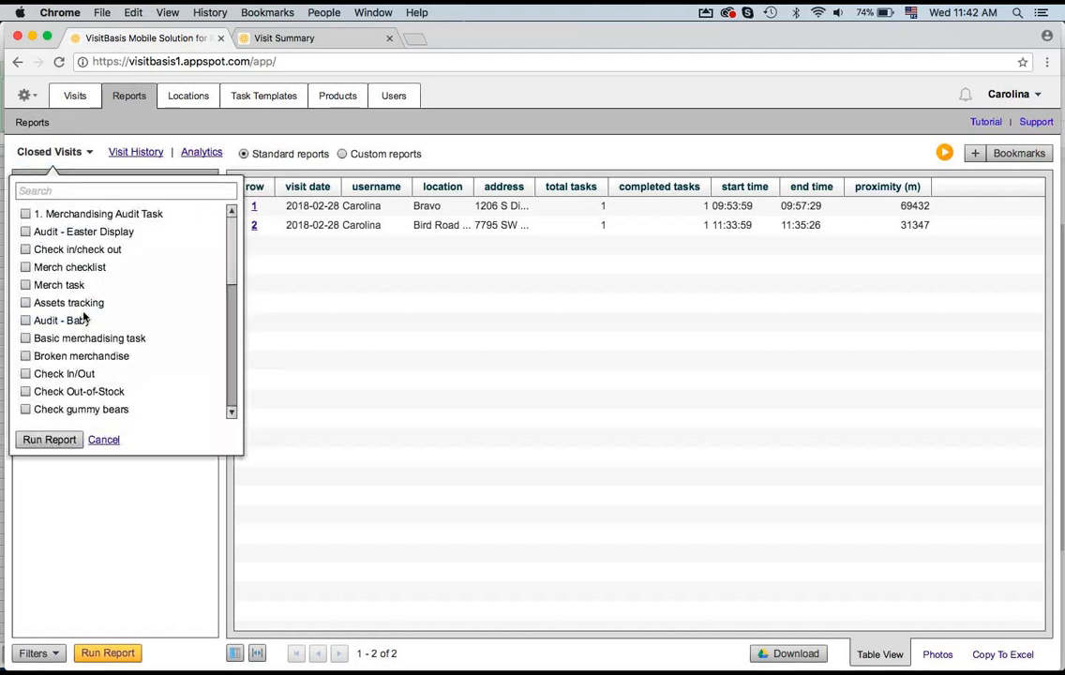
left_click(27, 216)
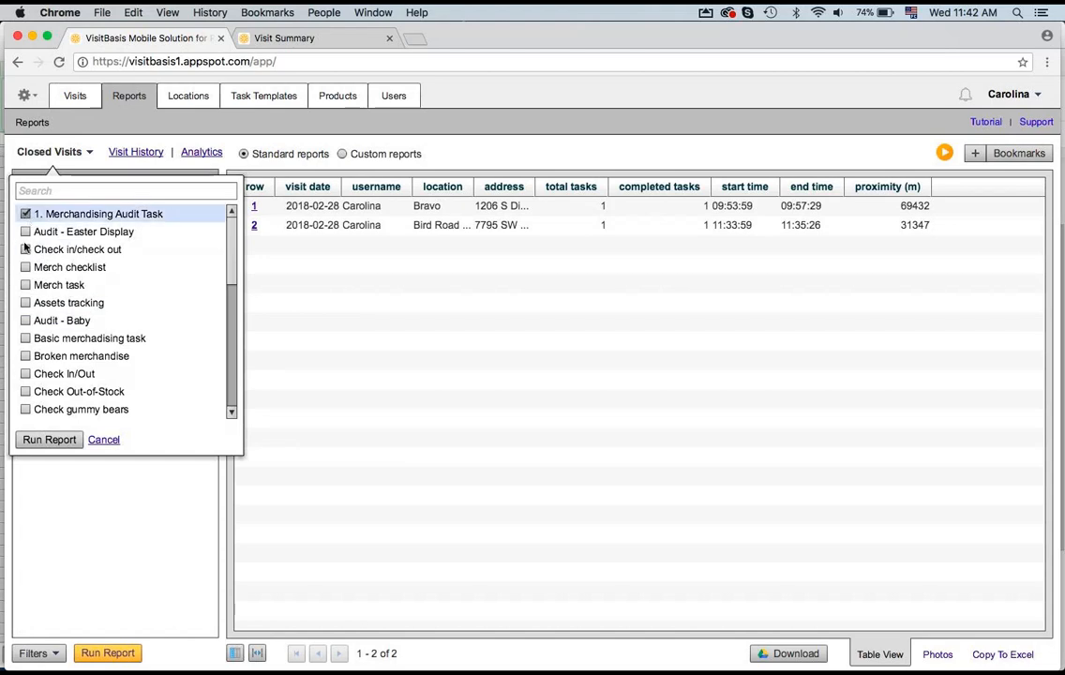
left_click(50, 439)
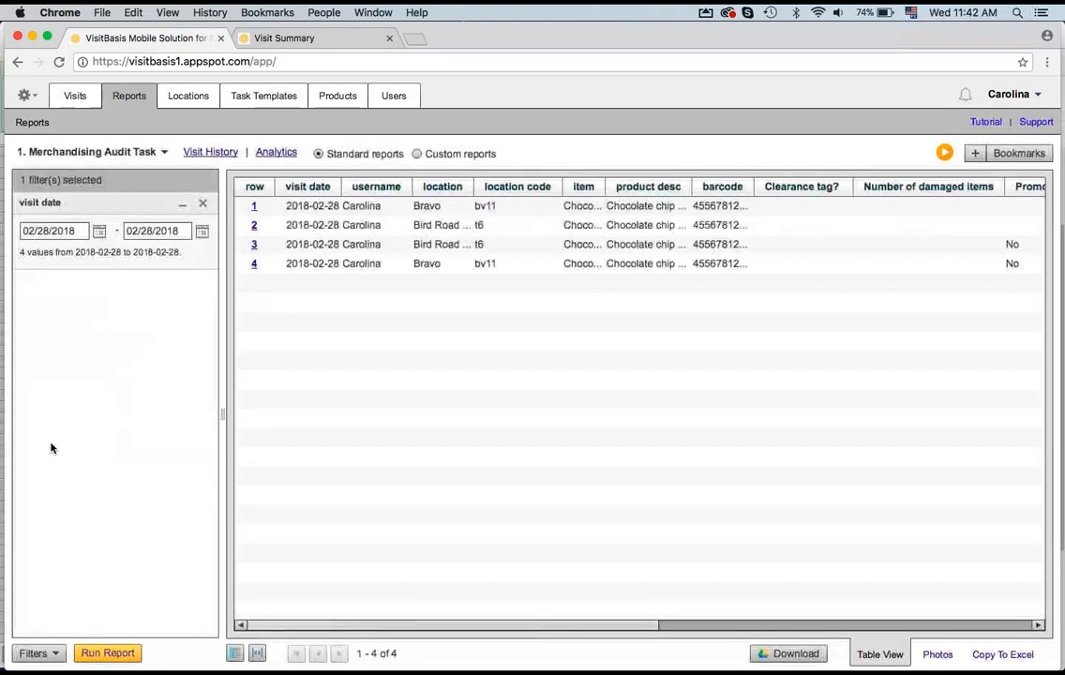
Step: Set the visit date filter to start on 12/01/2017 and run the report
left_click(72, 238)
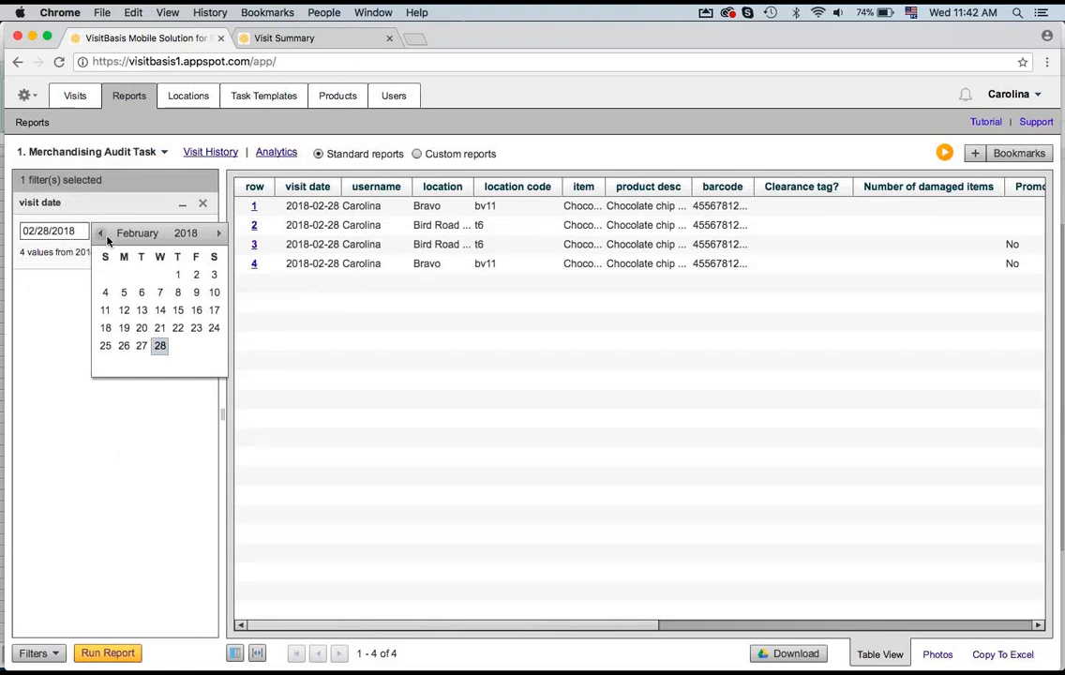
left_click(100, 233)
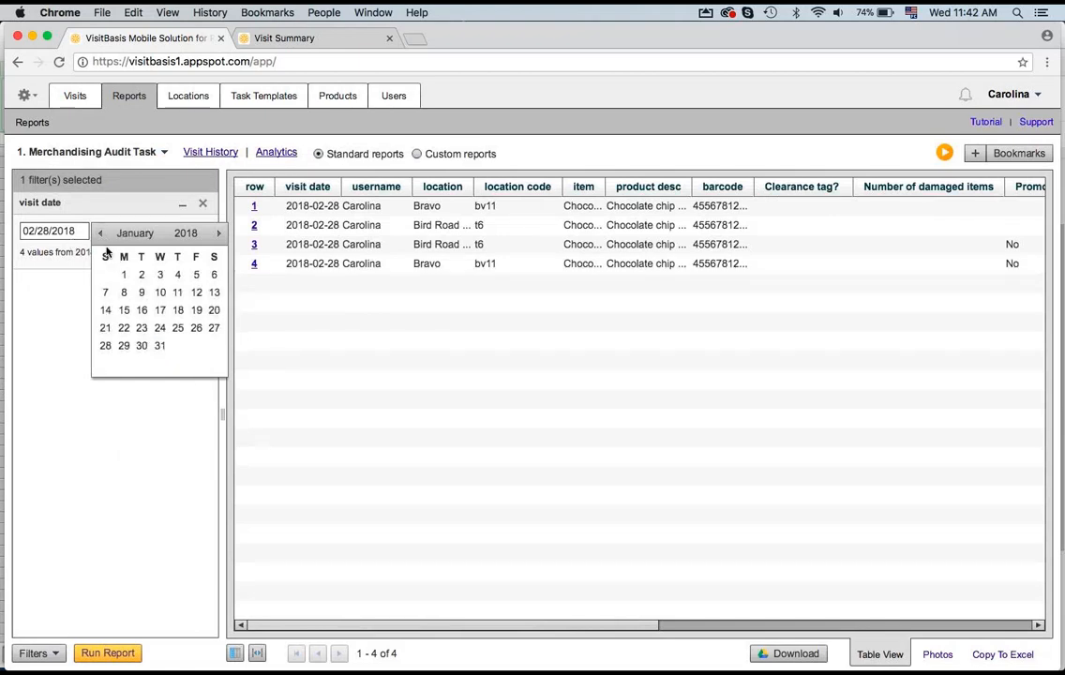
left_click(101, 234)
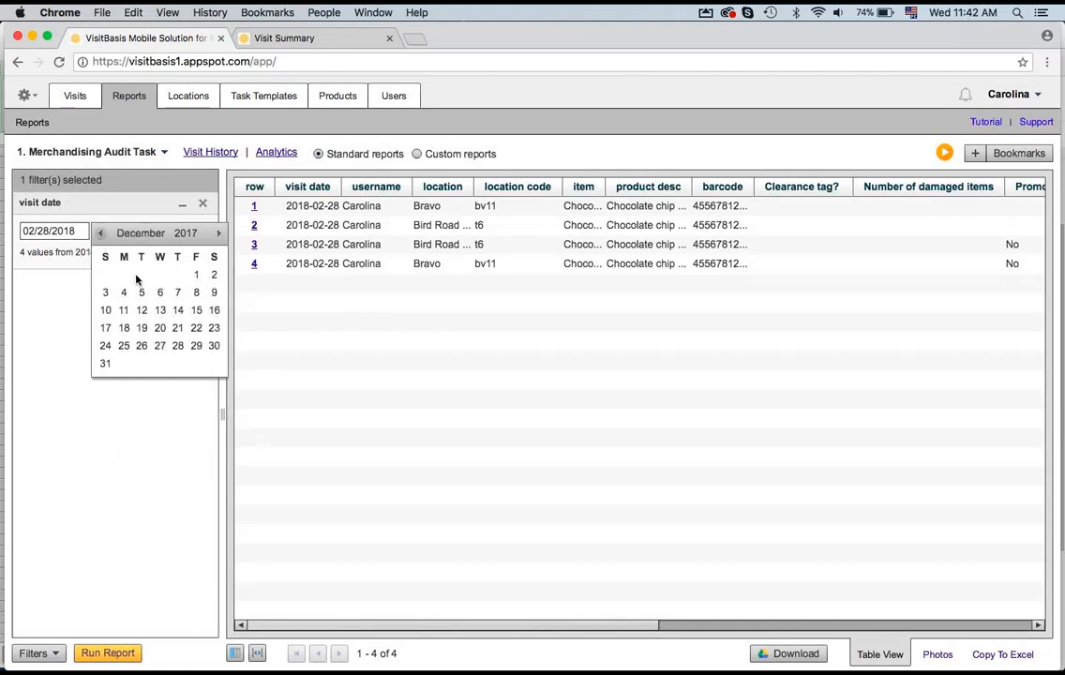
left_click(196, 275)
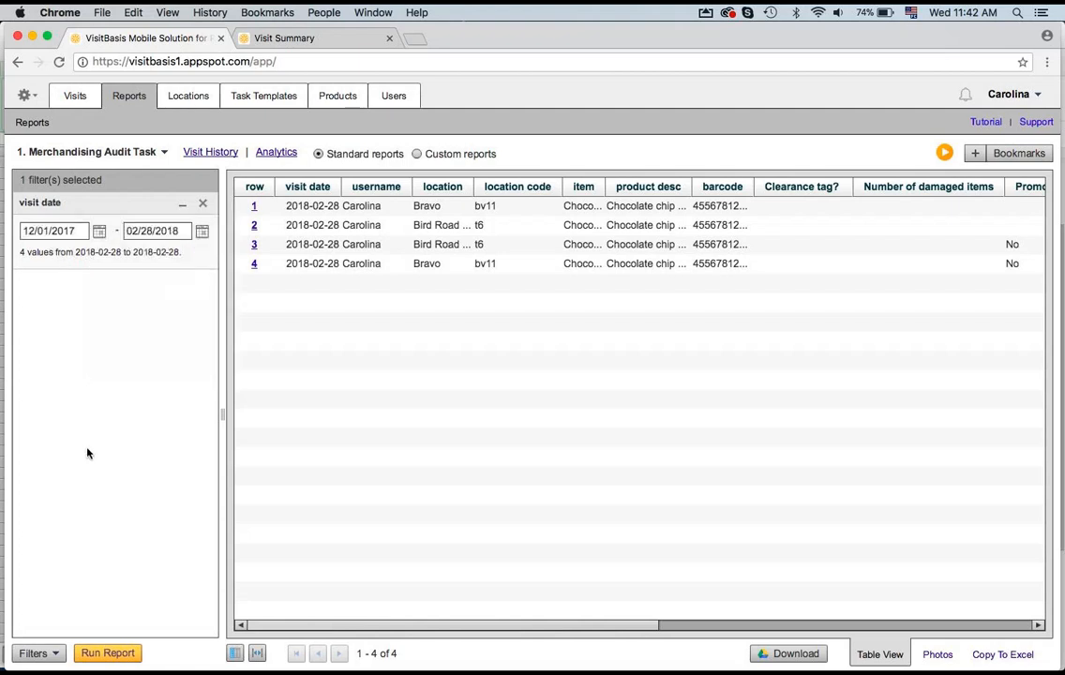
left_click(105, 653)
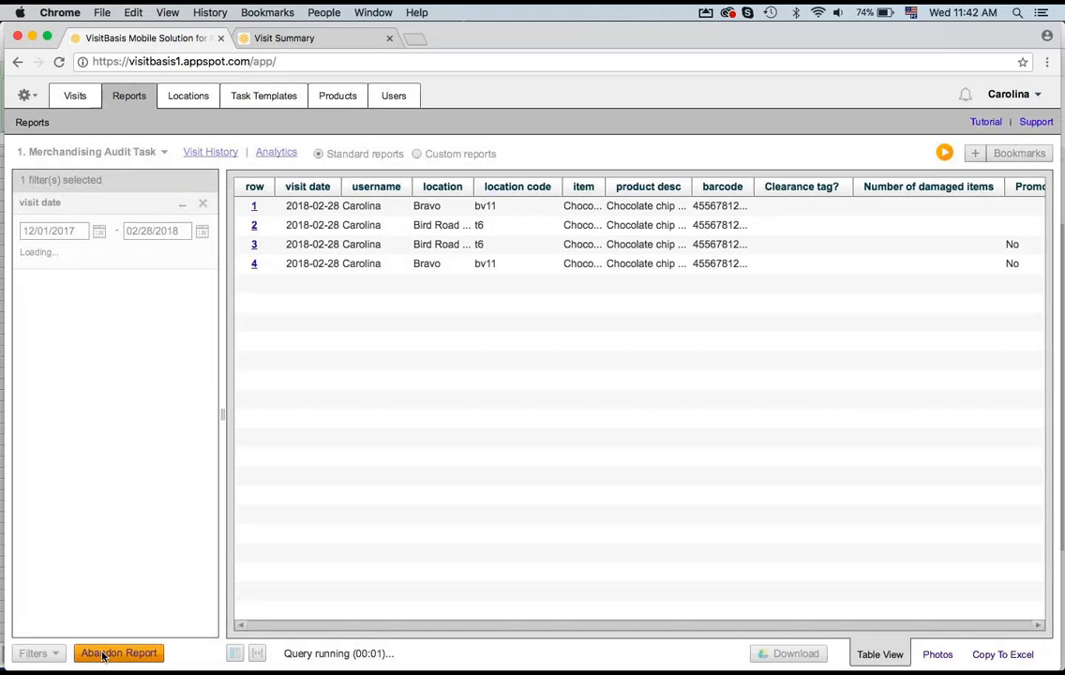
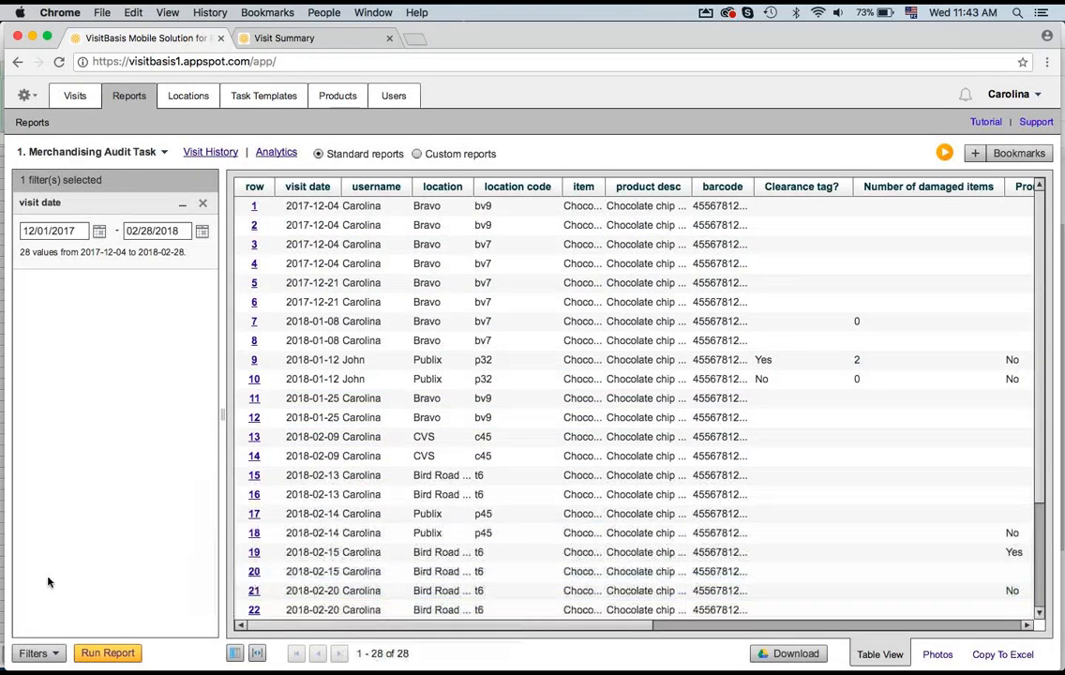
Step: Add a location filter to the Merchandising Audit Task report
left_click(56, 653)
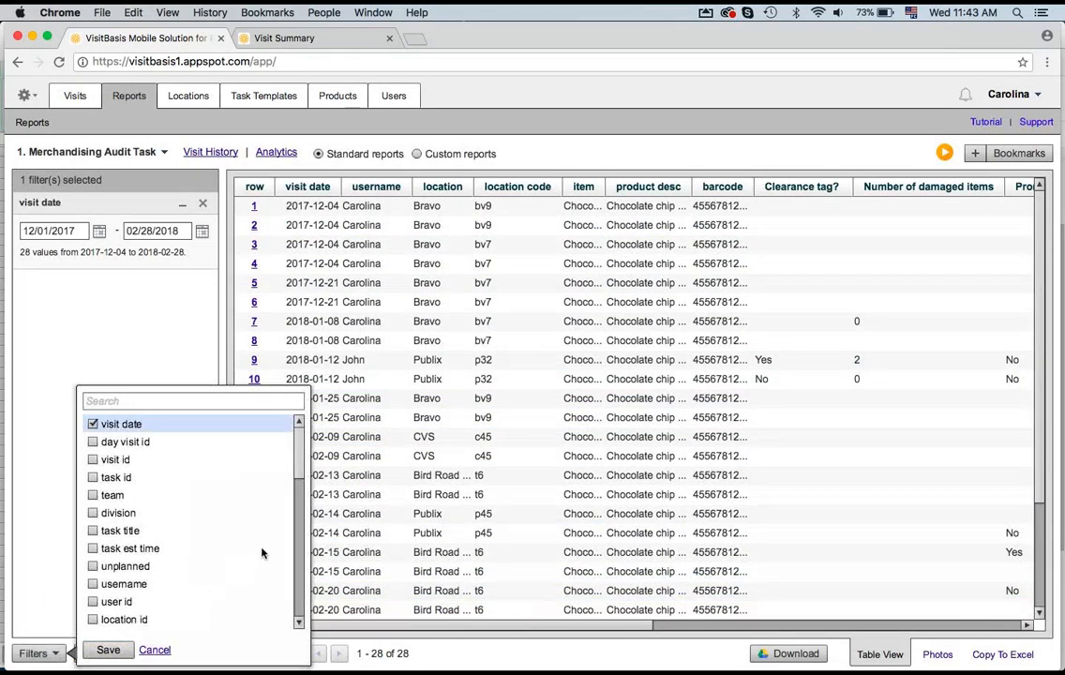
left_click_drag(300, 473, 300, 497)
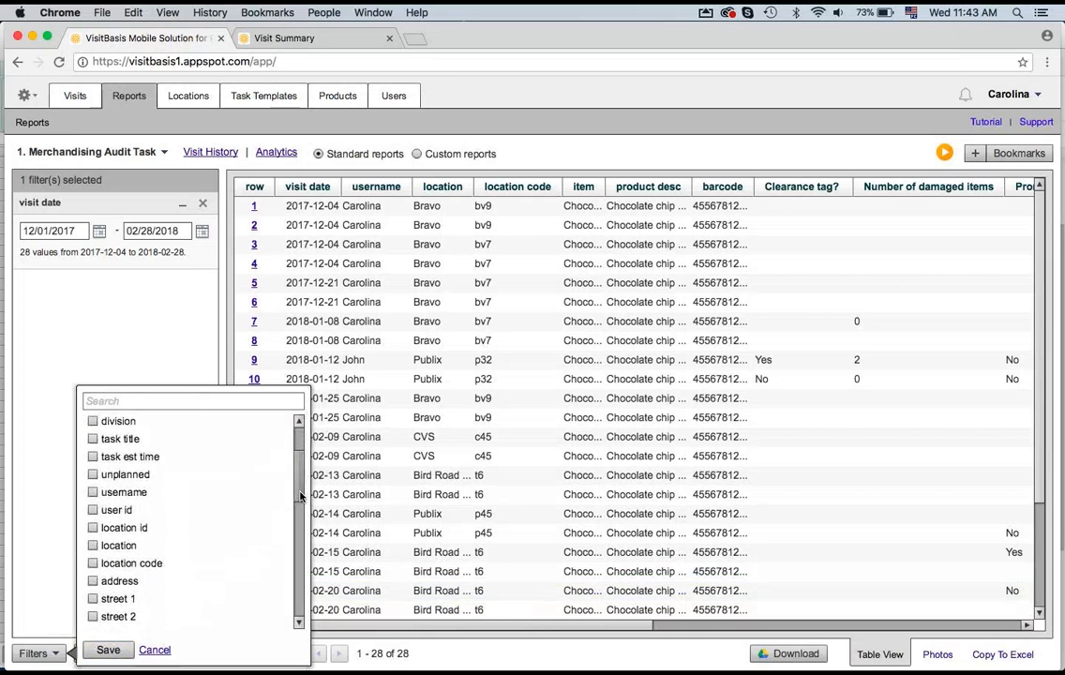
left_click(92, 545)
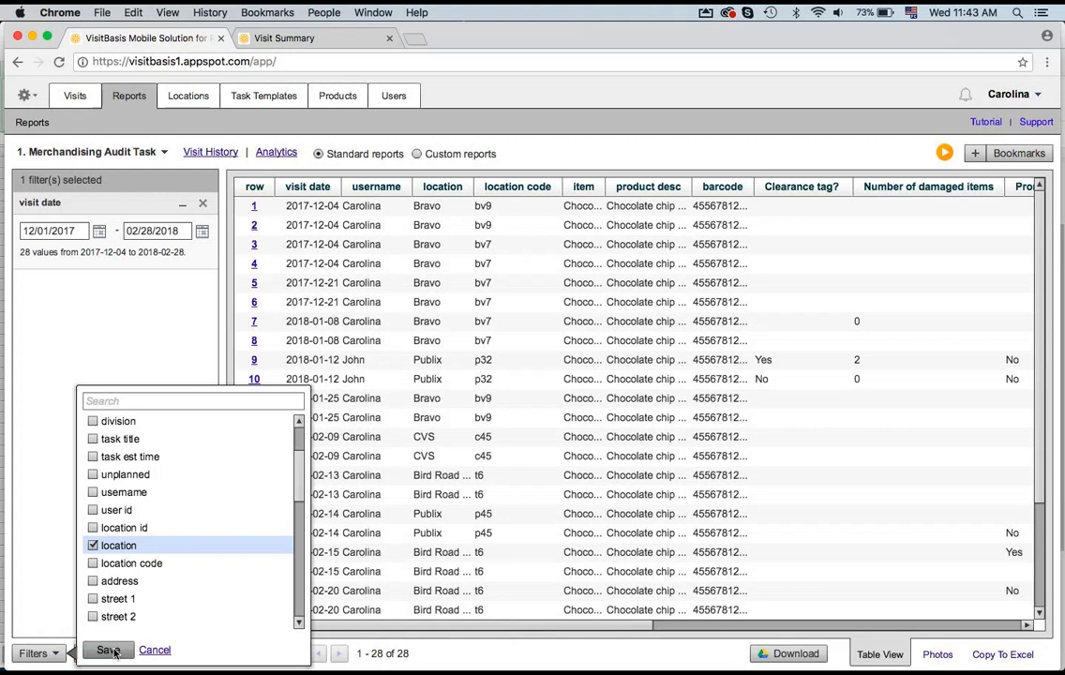
left_click(108, 649)
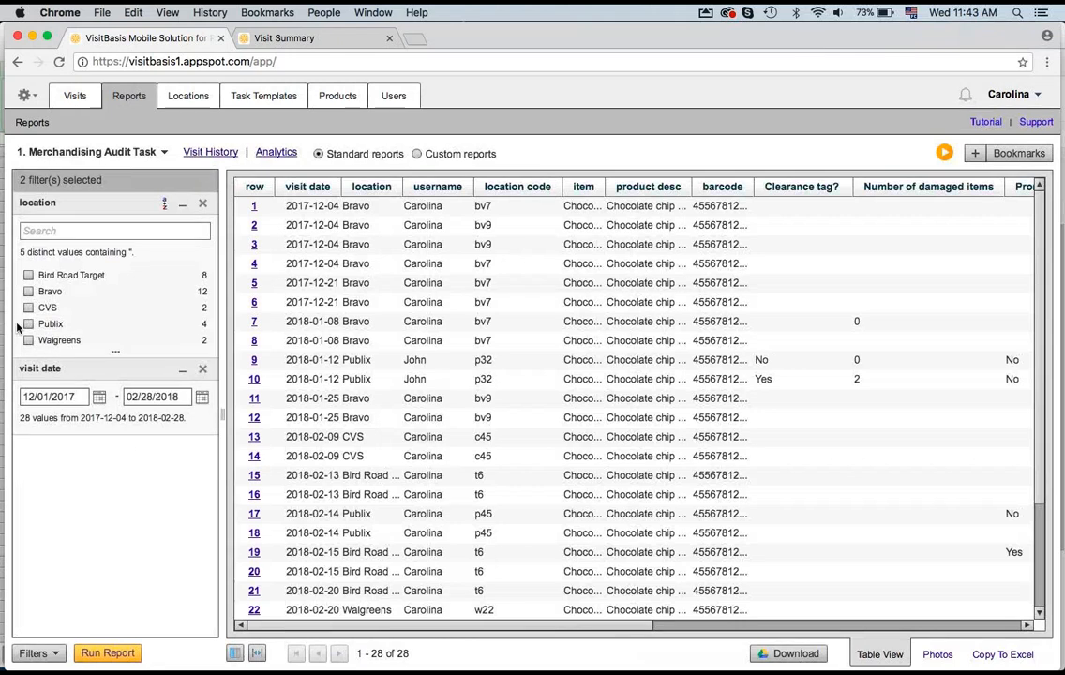
Step: Filter the report to the Bravo location and run it
left_click(29, 291)
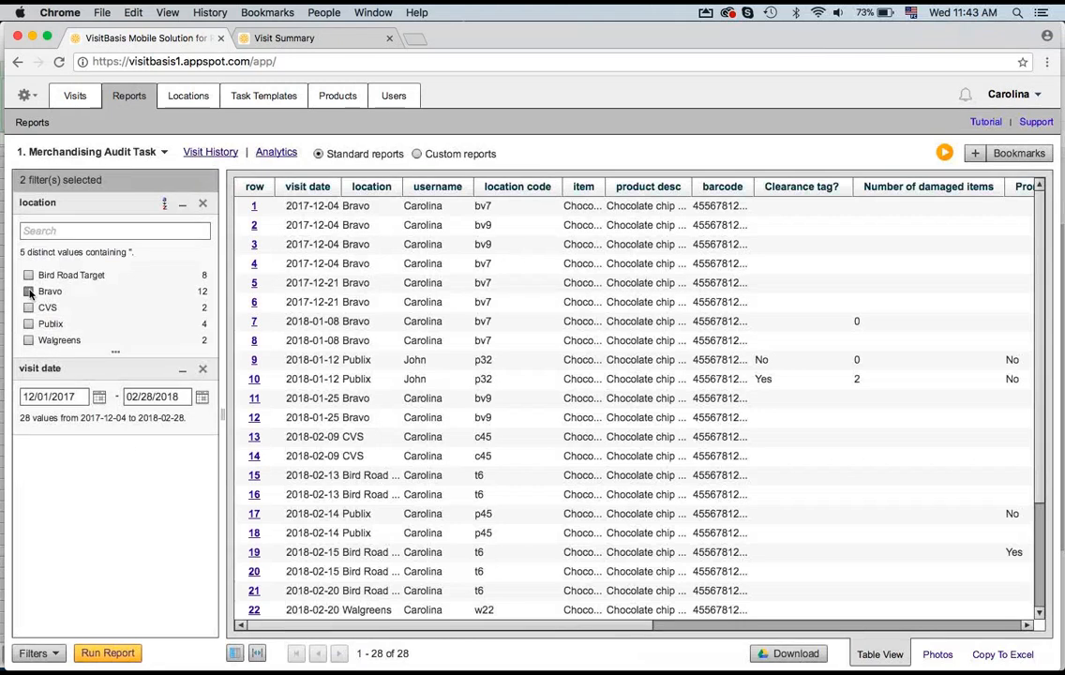
left_click(111, 653)
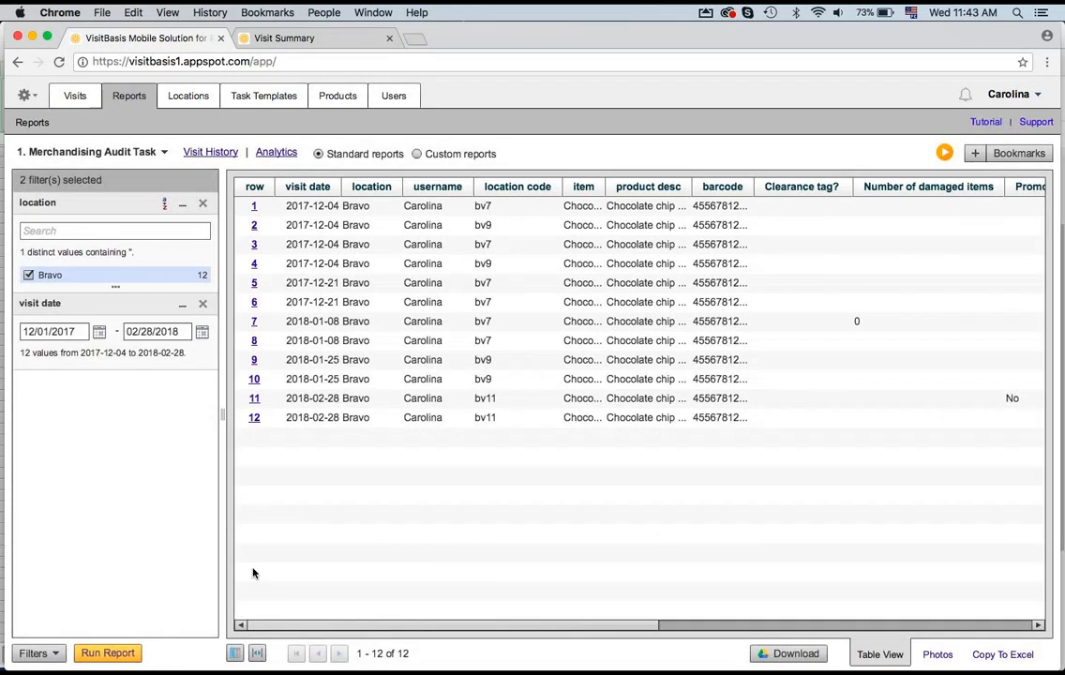
Step: Add the task title and team columns to the report table and widen the task title column
left_click(234, 654)
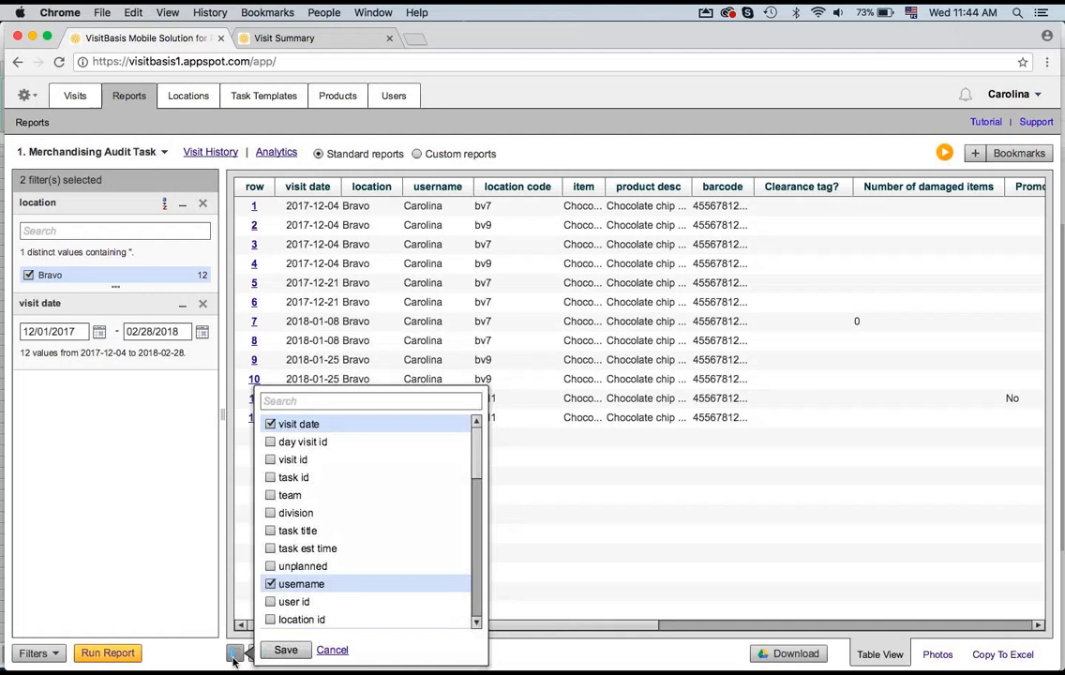
left_click(270, 531)
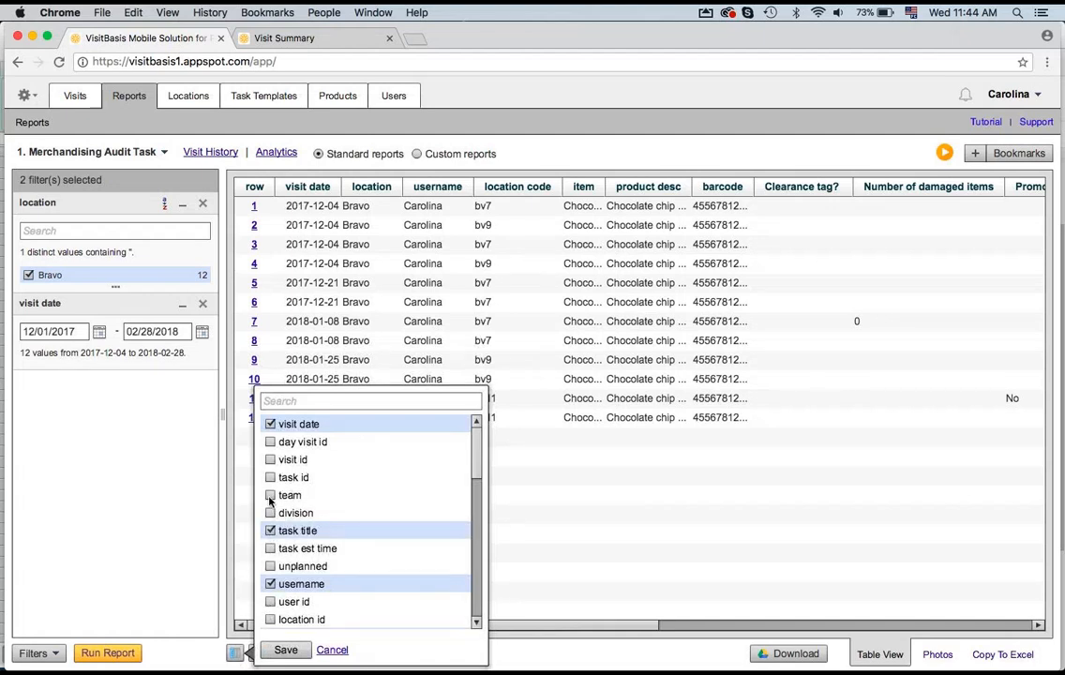
left_click(270, 495)
left_click(287, 649)
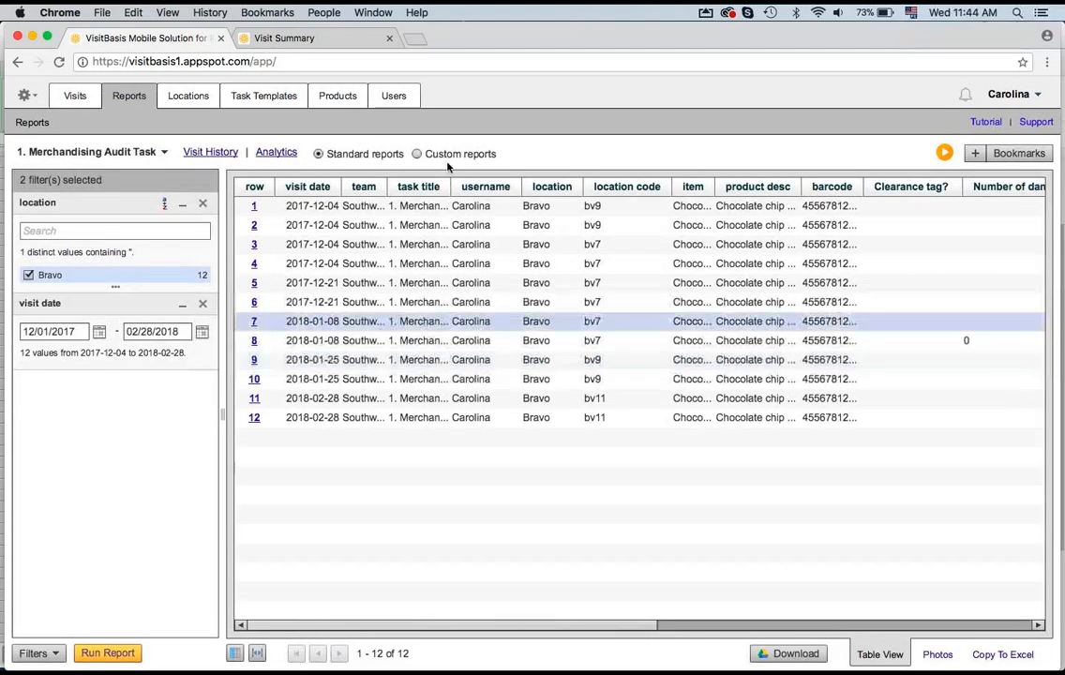
left_click_drag(450, 187, 560, 174)
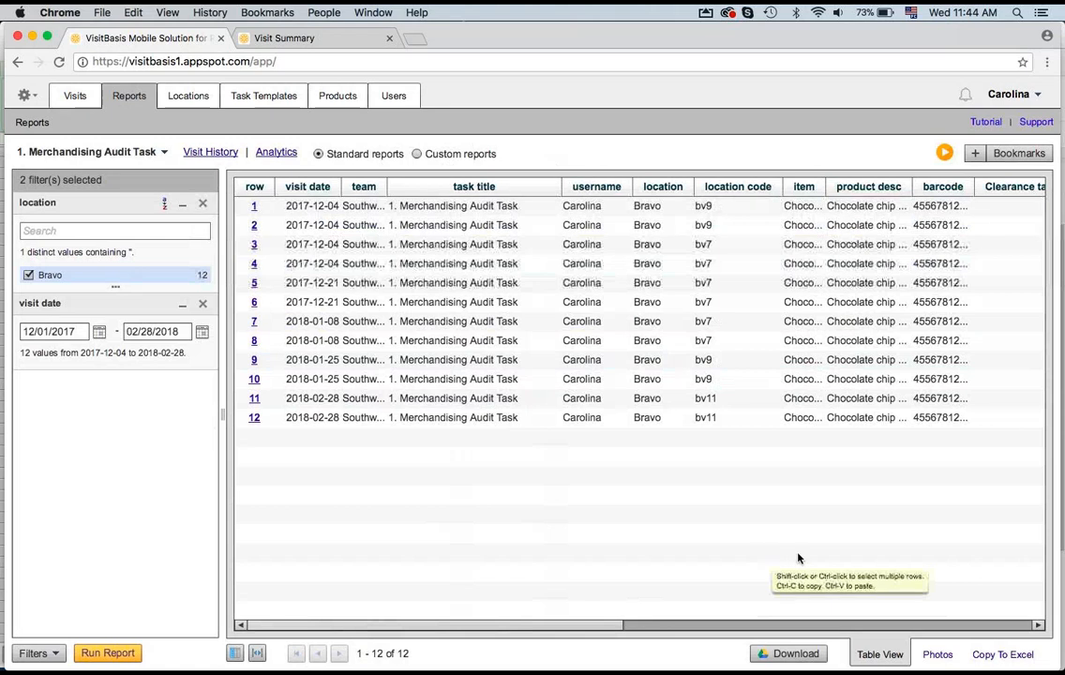
Step: In Photos view, open rescheduling for the bv7 visit photo and set the new date to 03/01/2018
left_click(936, 655)
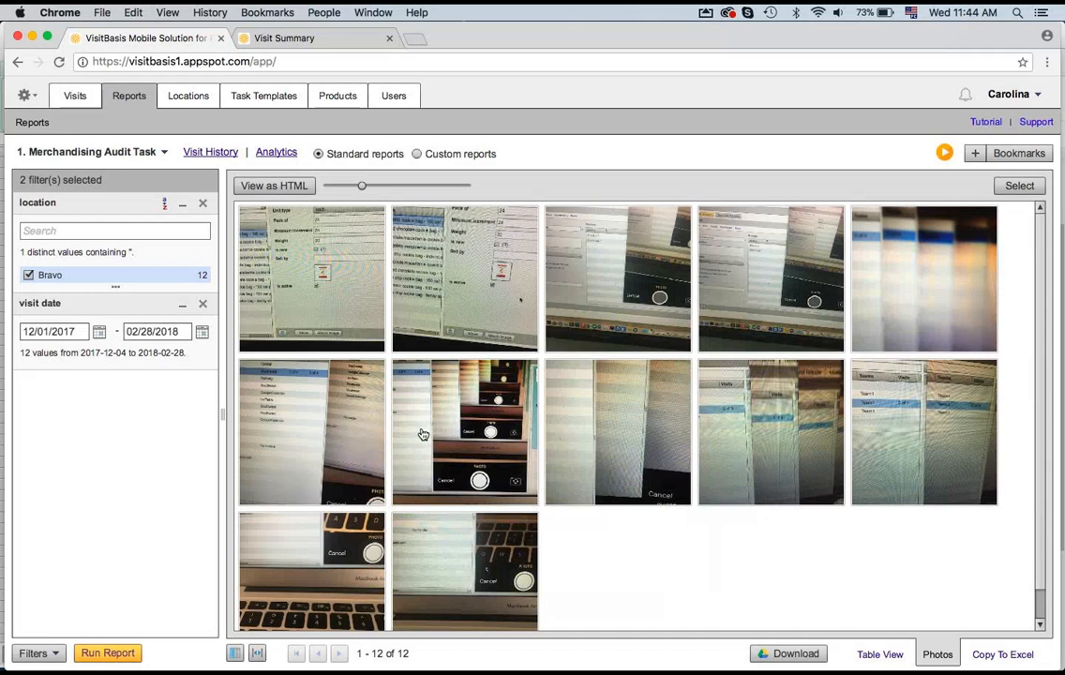
right_click(423, 434)
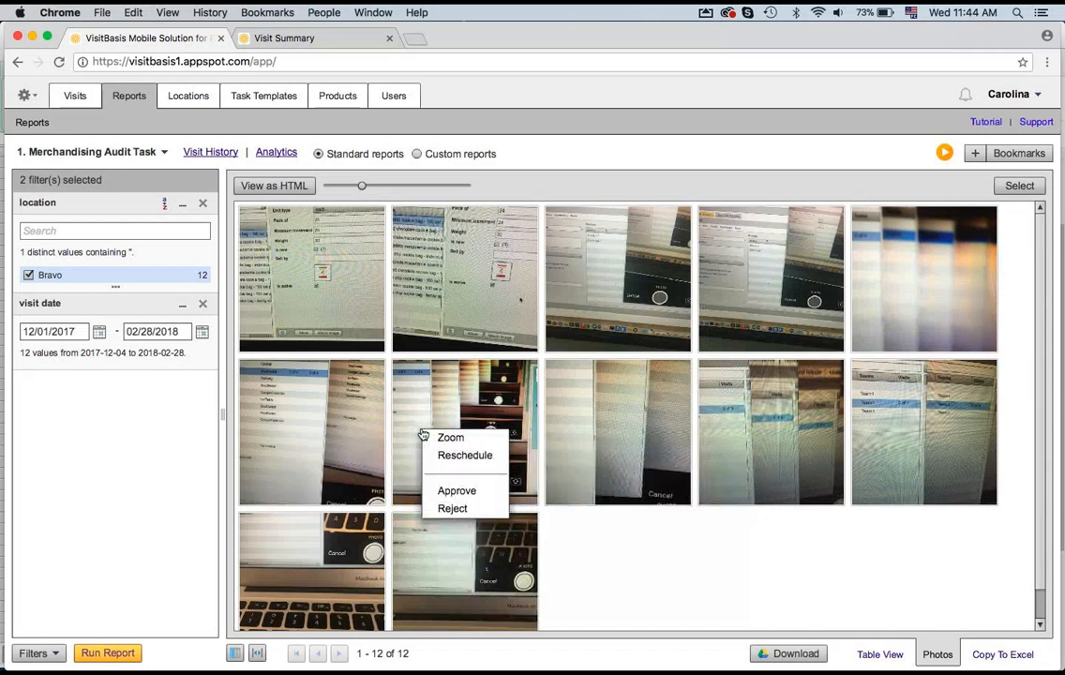
left_click(471, 459)
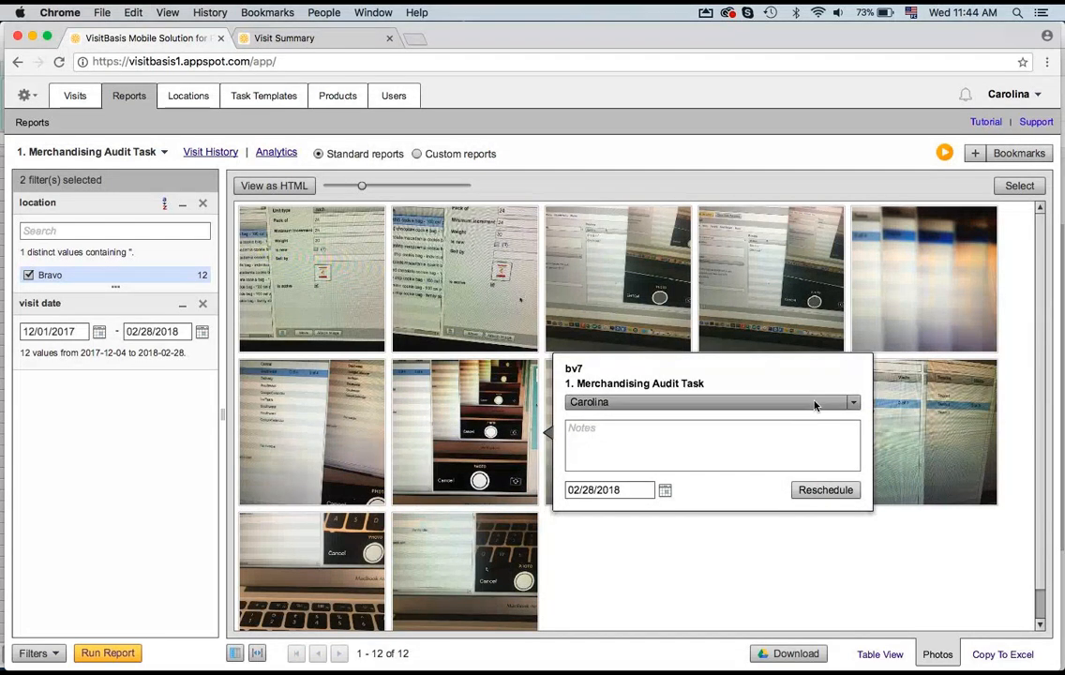
left_click(762, 437)
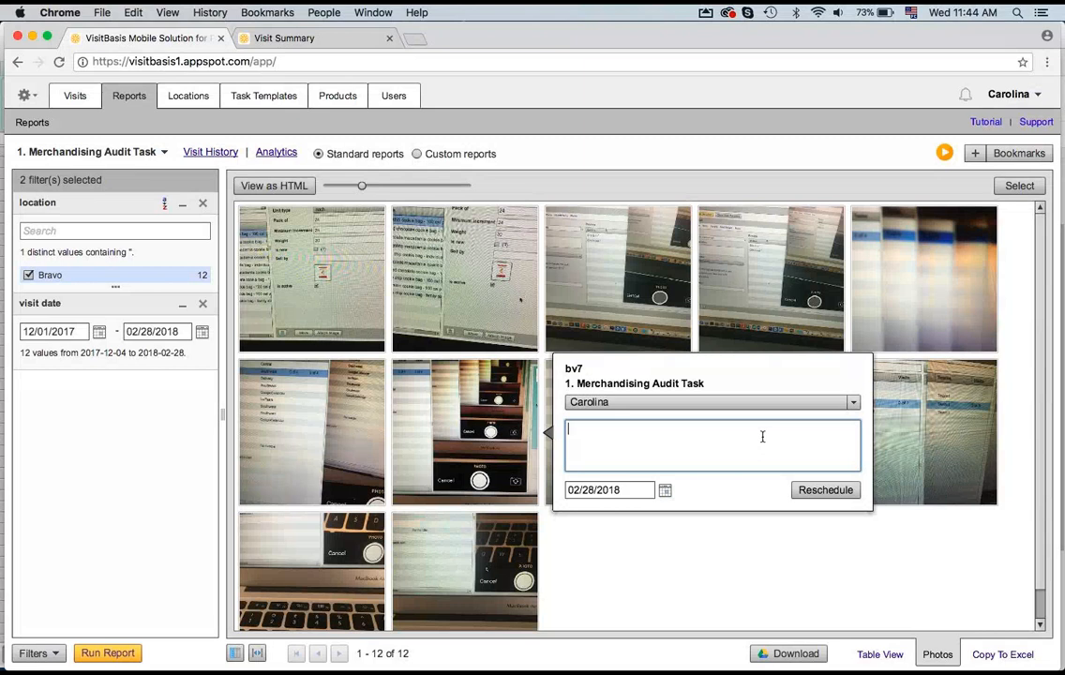
left_click(665, 489)
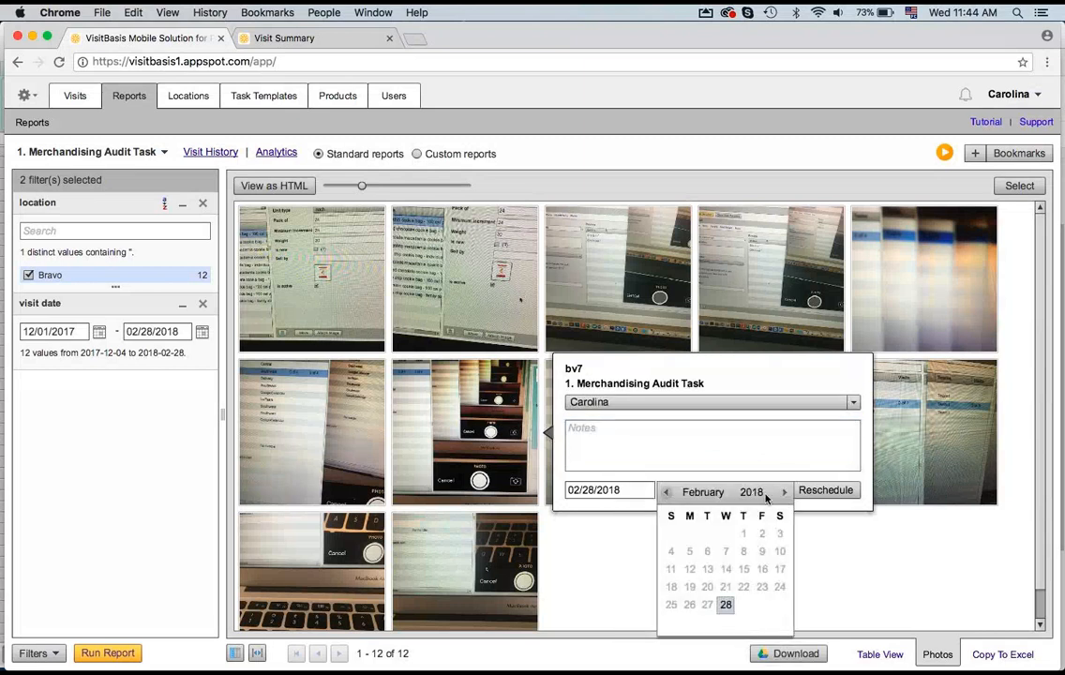
left_click(783, 492)
left_click(743, 534)
Step: Add the note "Please check damaged product" and confirm the reschedule
left_click(685, 440)
type("Please")
key("BackSpace")
key("BackSpace")
type("che")
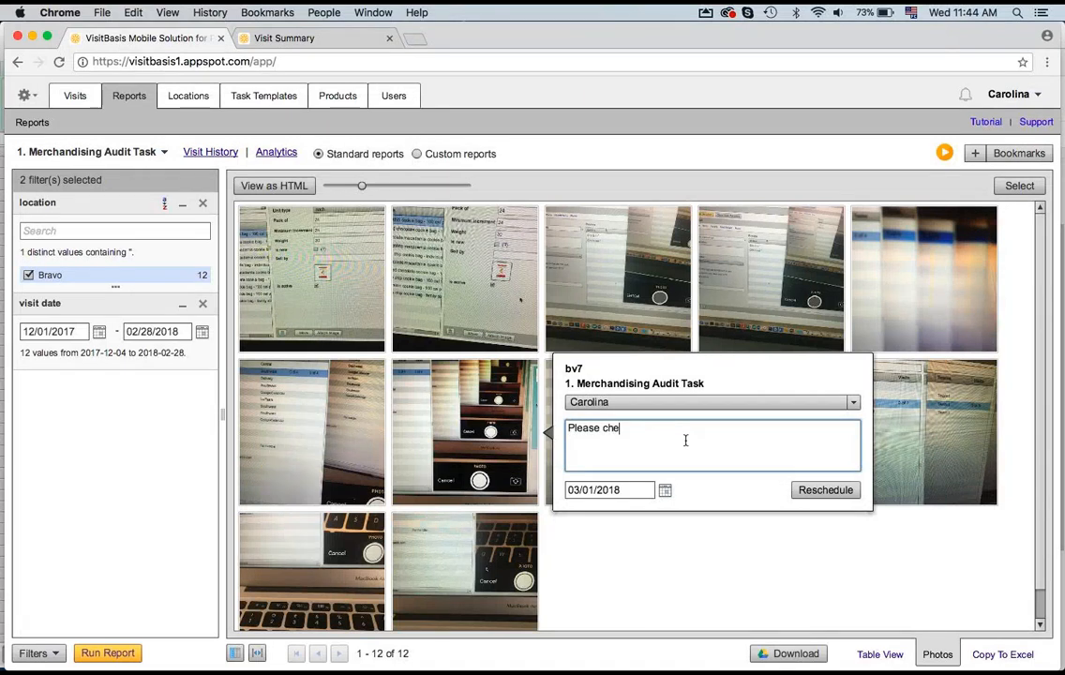
type("ck dama")
key("BackSpace")
type("maged product")
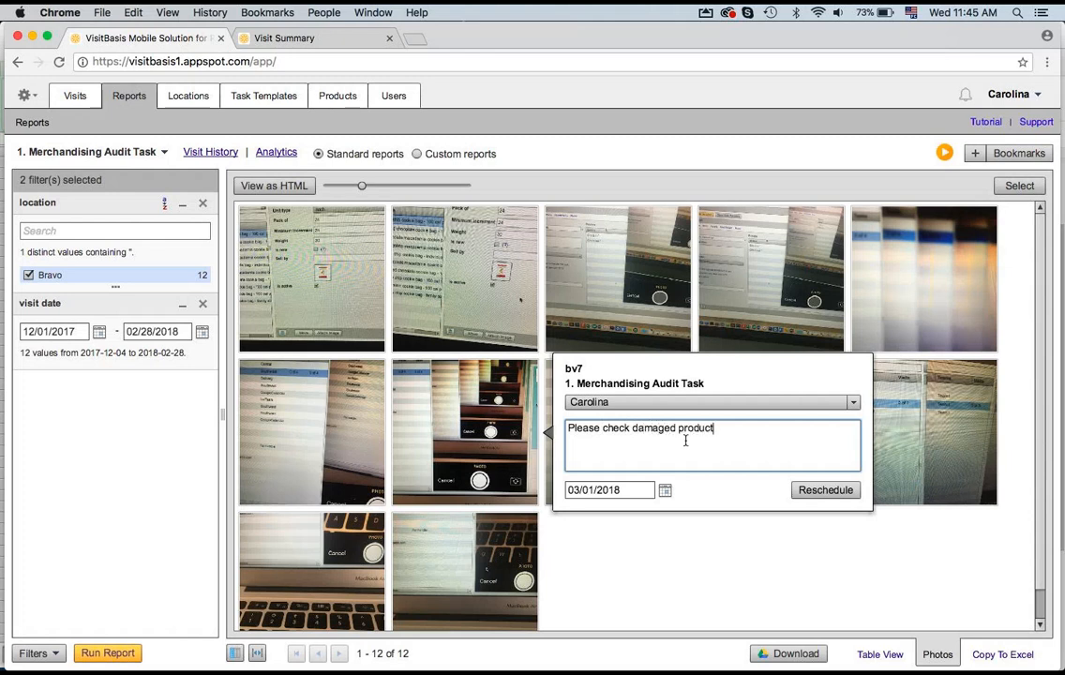
mouse_move(494, 630)
left_click(844, 493)
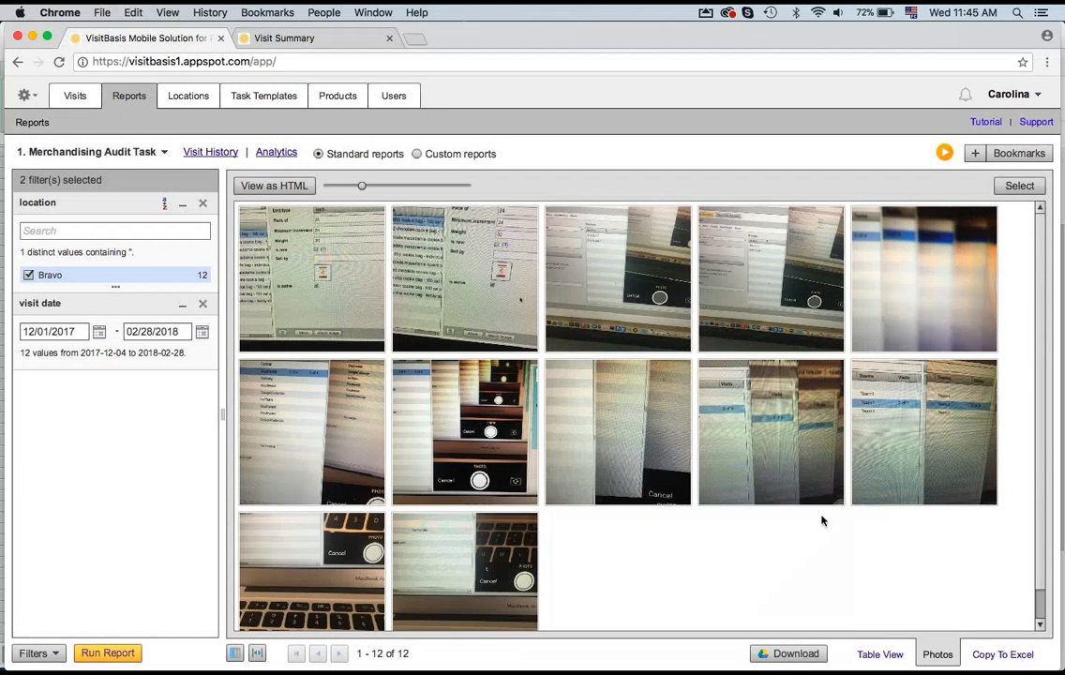
Step: Return to table view and select all rows of the report table for copying
left_click(881, 652)
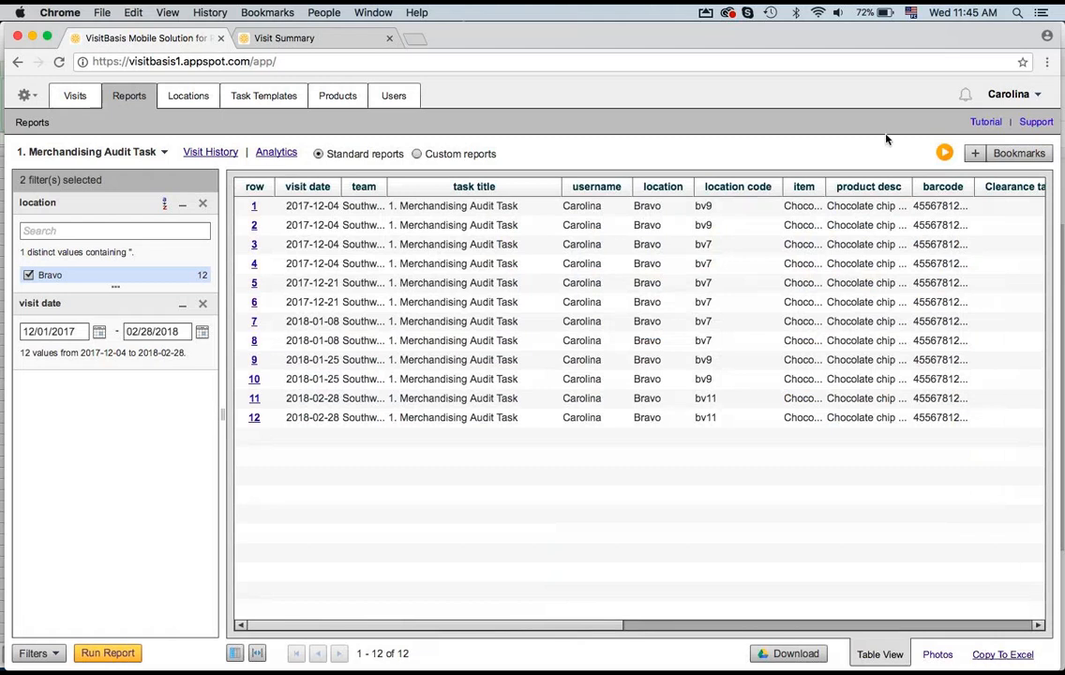
left_click(1014, 661)
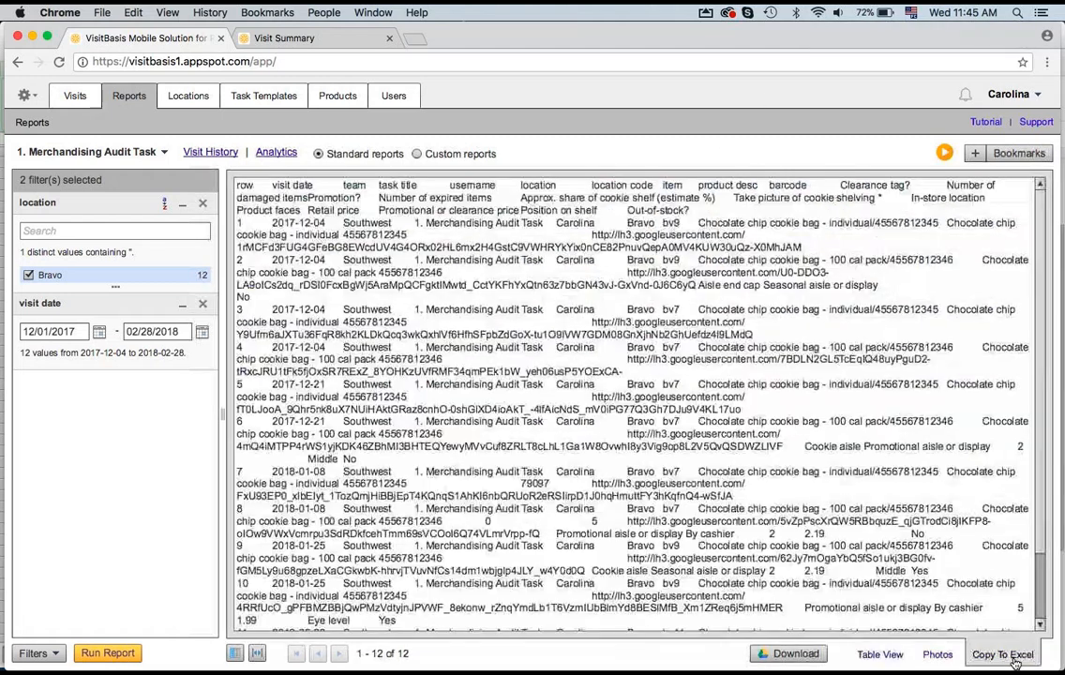
left_click(895, 657)
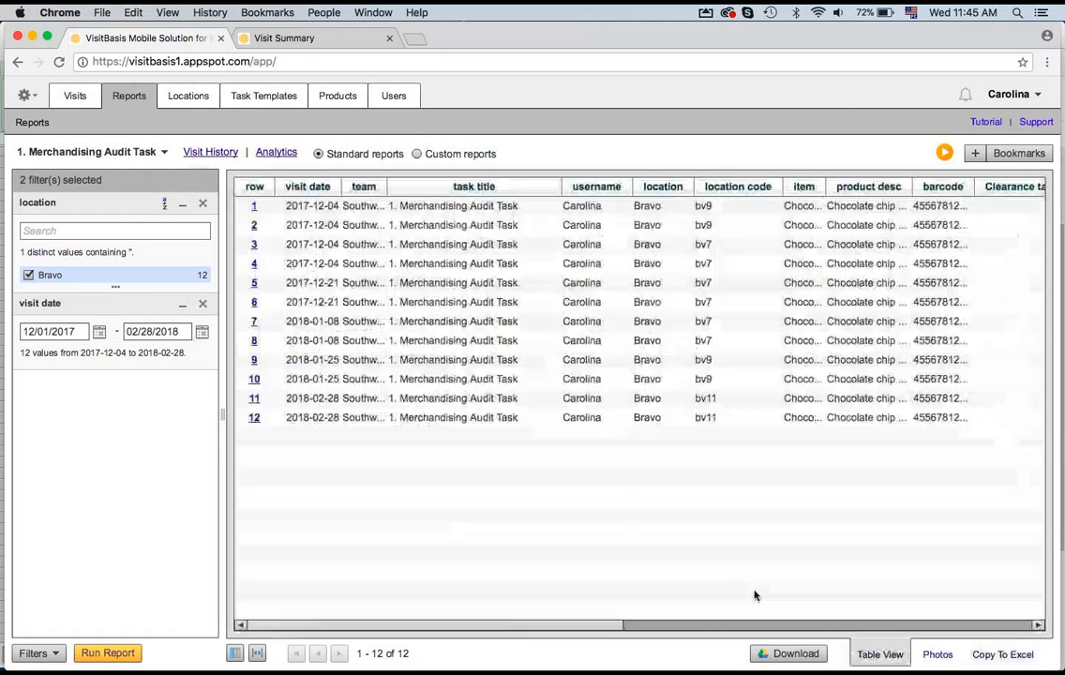
left_click(322, 419, "shift")
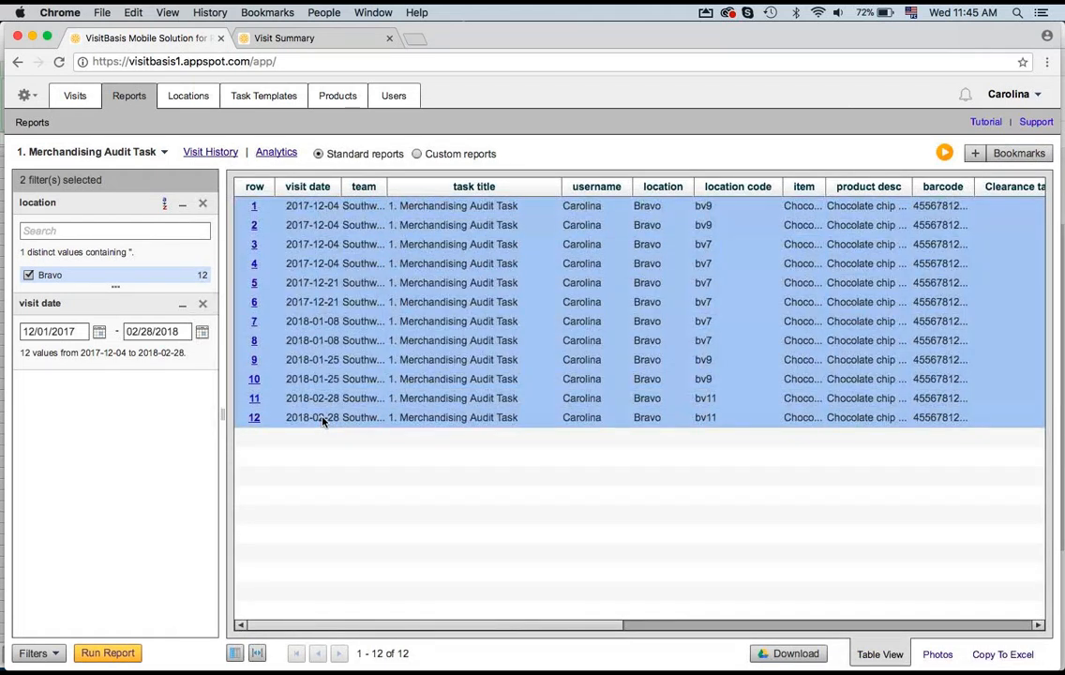
Step: Switch to Excel and paste the copied report rows into a new sheet
mouse_move(426, 646)
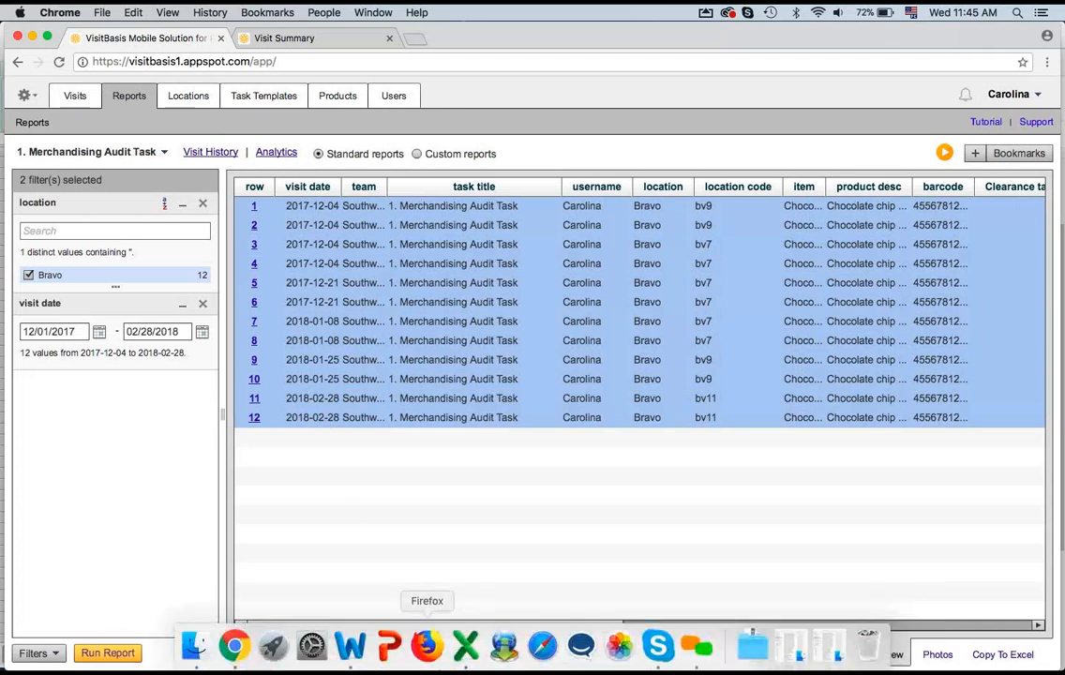
left_click(465, 645)
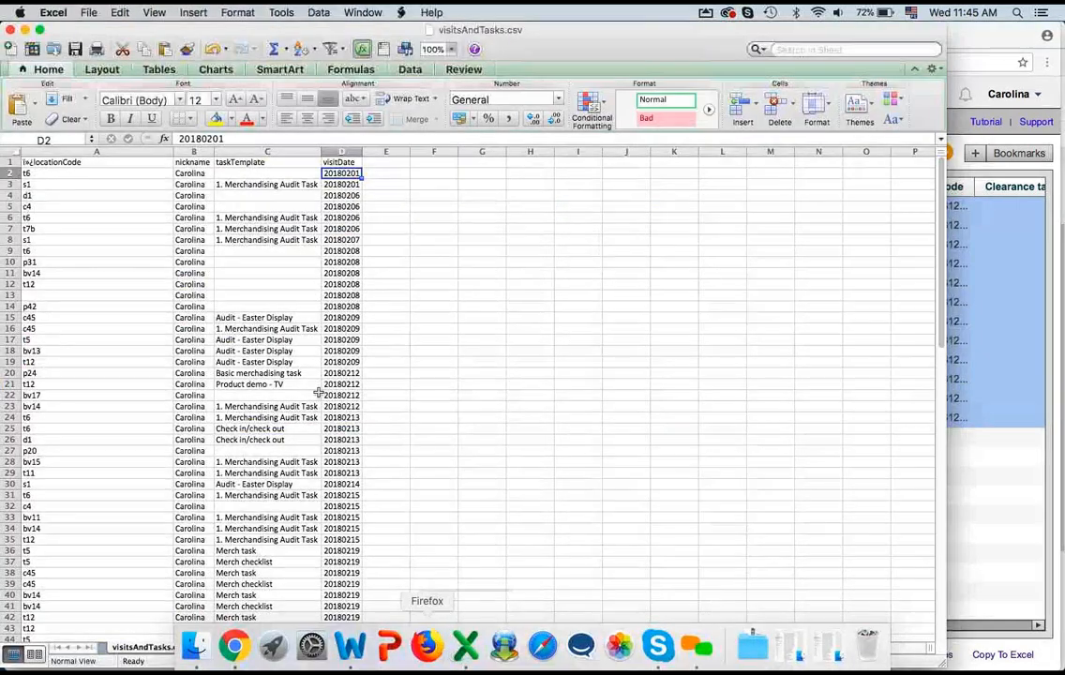
left_click(194, 648)
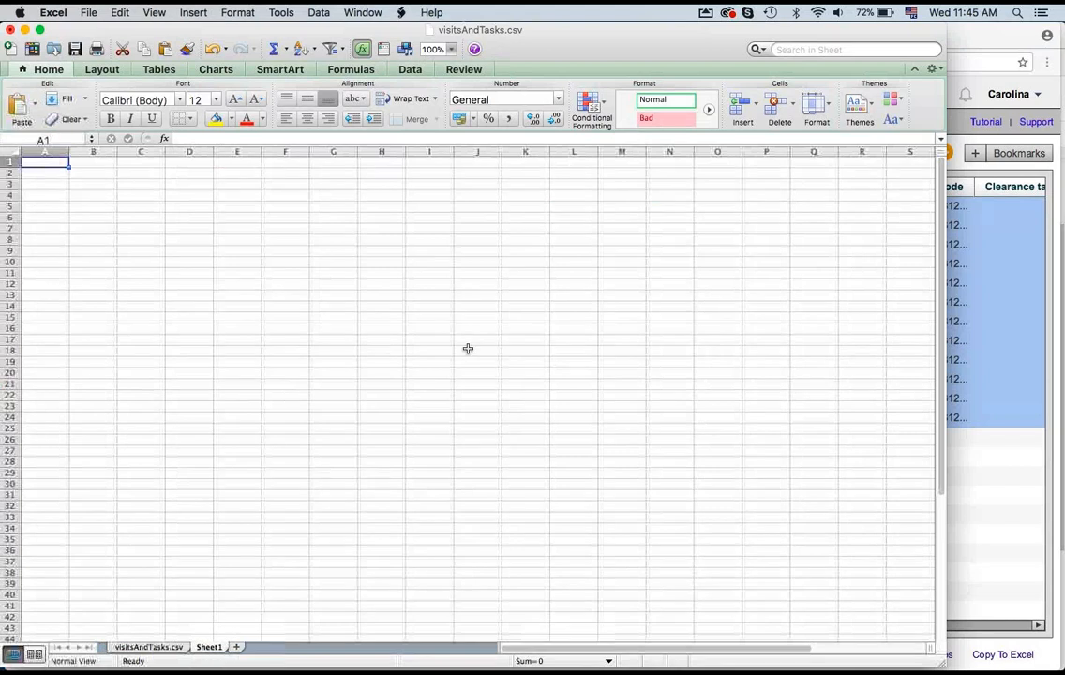
key("super+v")
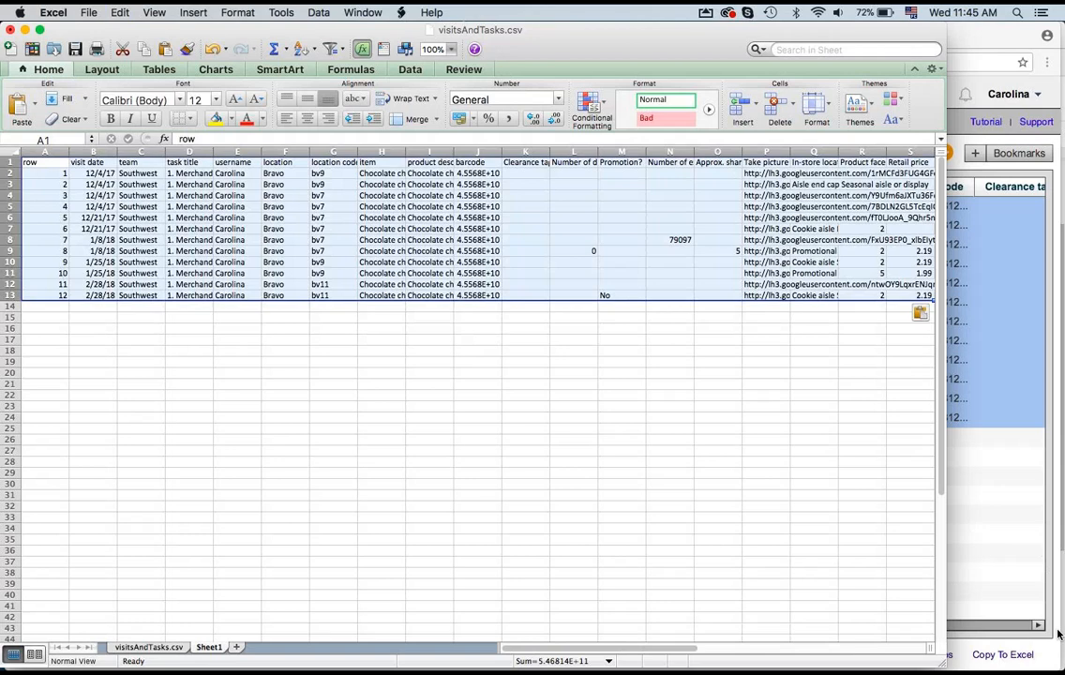
Step: Open the Copy To Excel text view of the report and select all of its text
left_click(1013, 656)
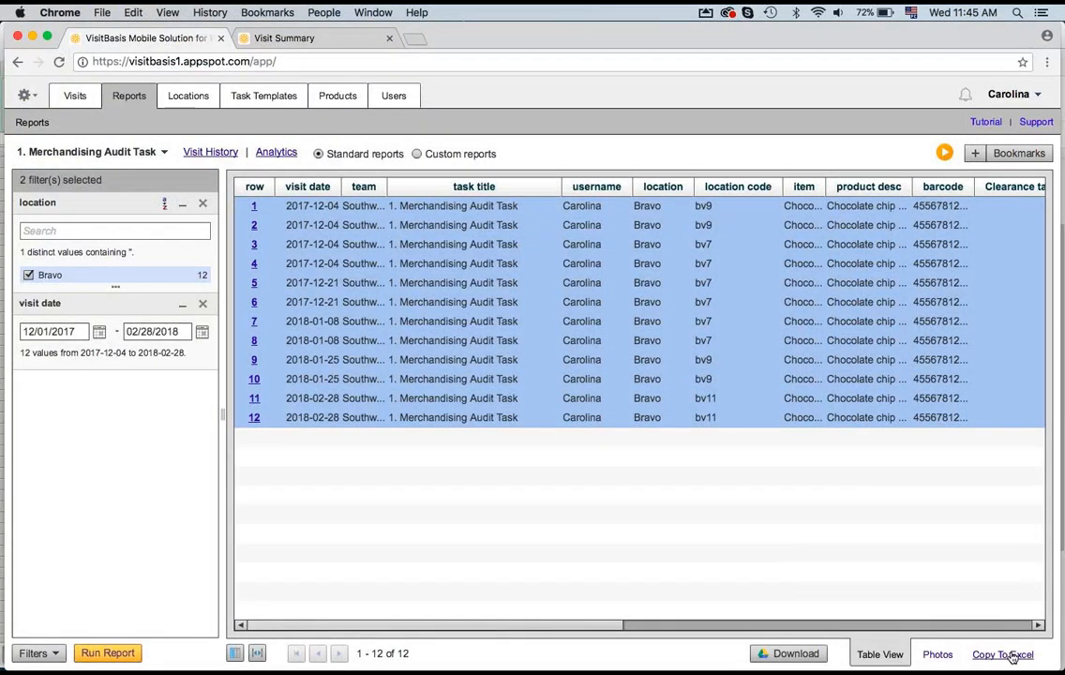
left_click(1012, 656)
left_click_drag(401, 322, 698, 667)
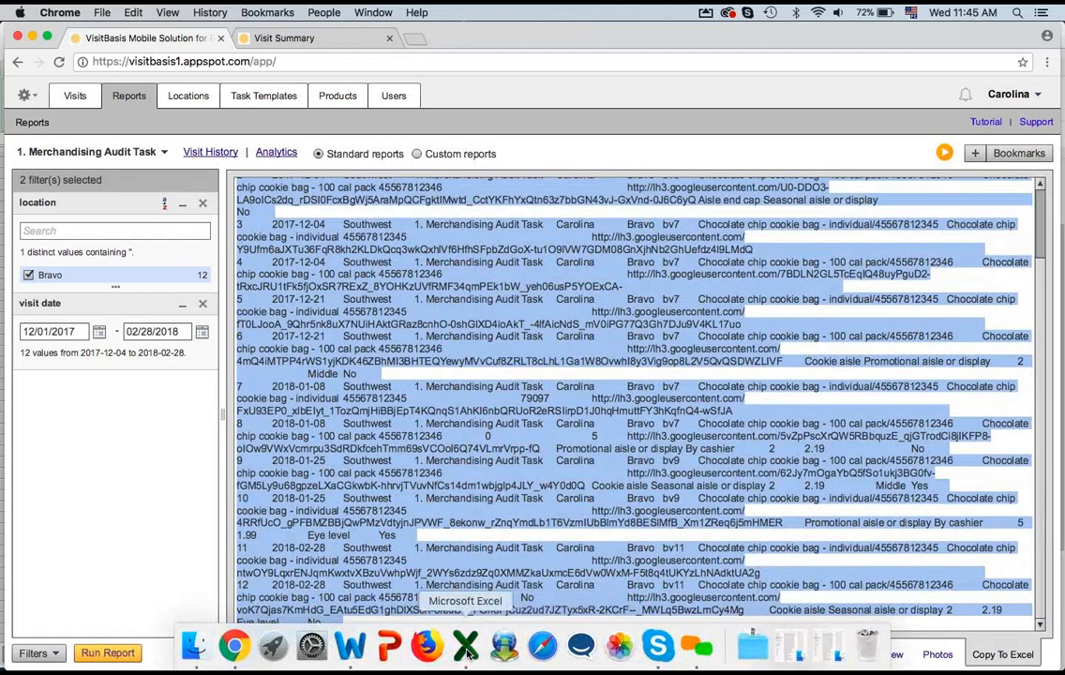
Step: Switch to Excel and paste the copied report text starting at cell A15
left_click(466, 646)
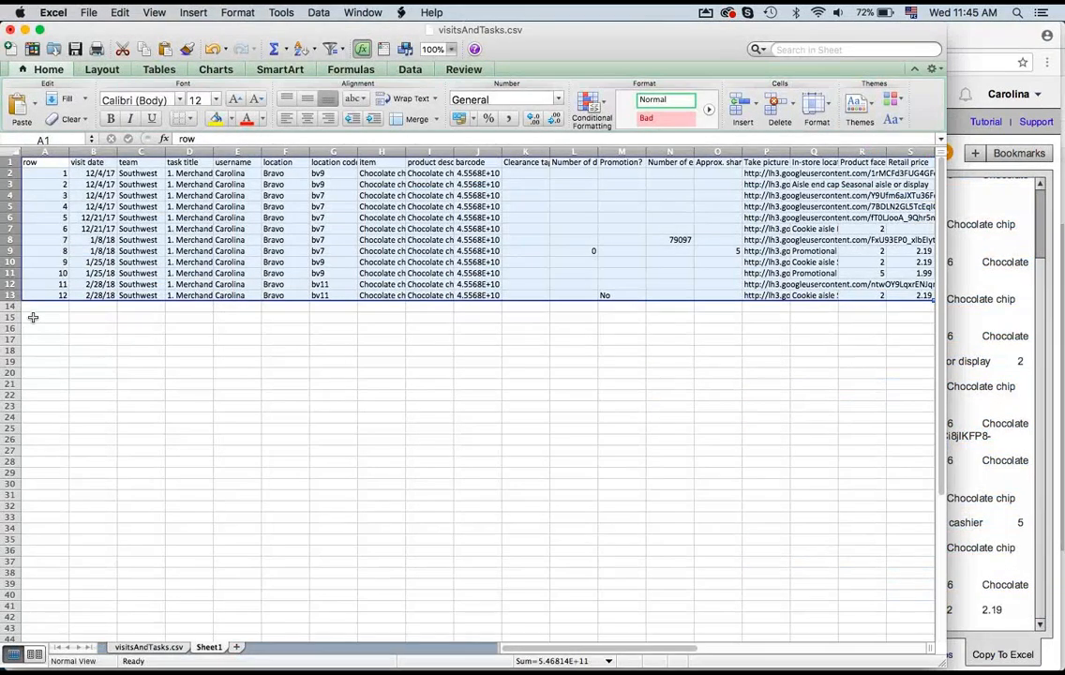
left_click(33, 318)
key("super+v")
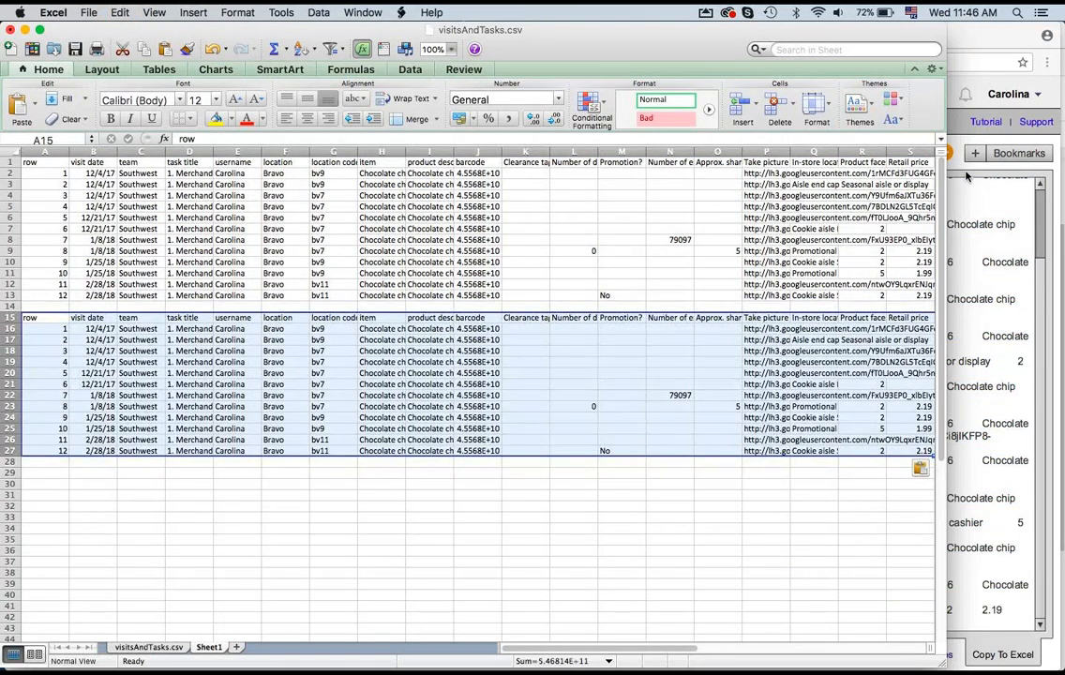
Step: Return to the browser and switch the report back to table view
key("super+Tab")
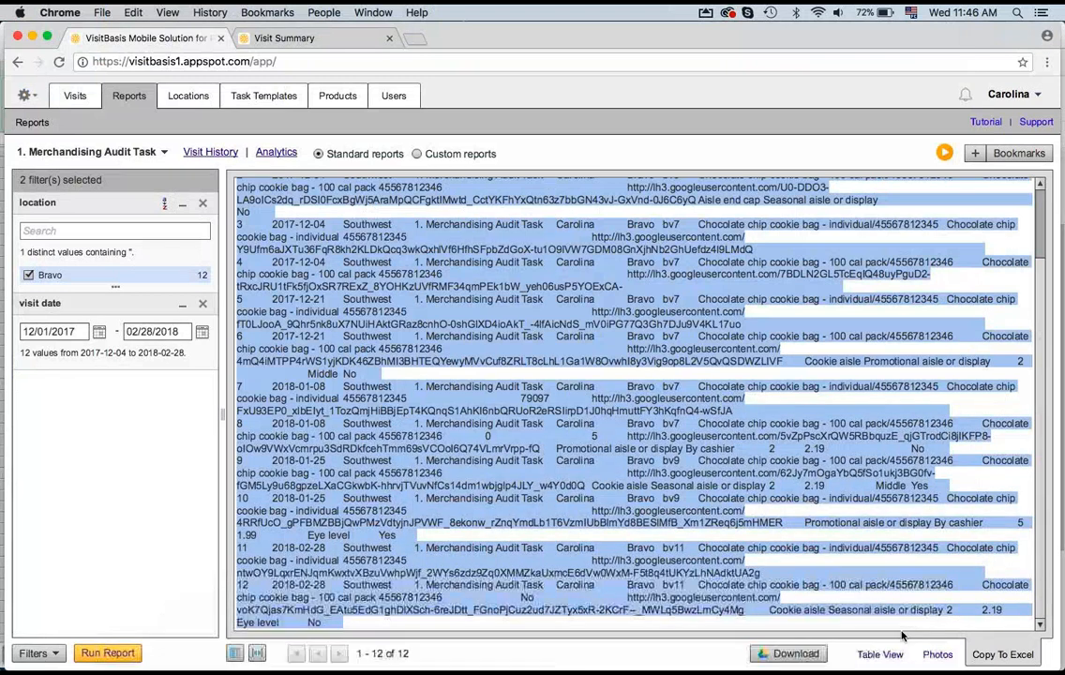
left_click(816, 654)
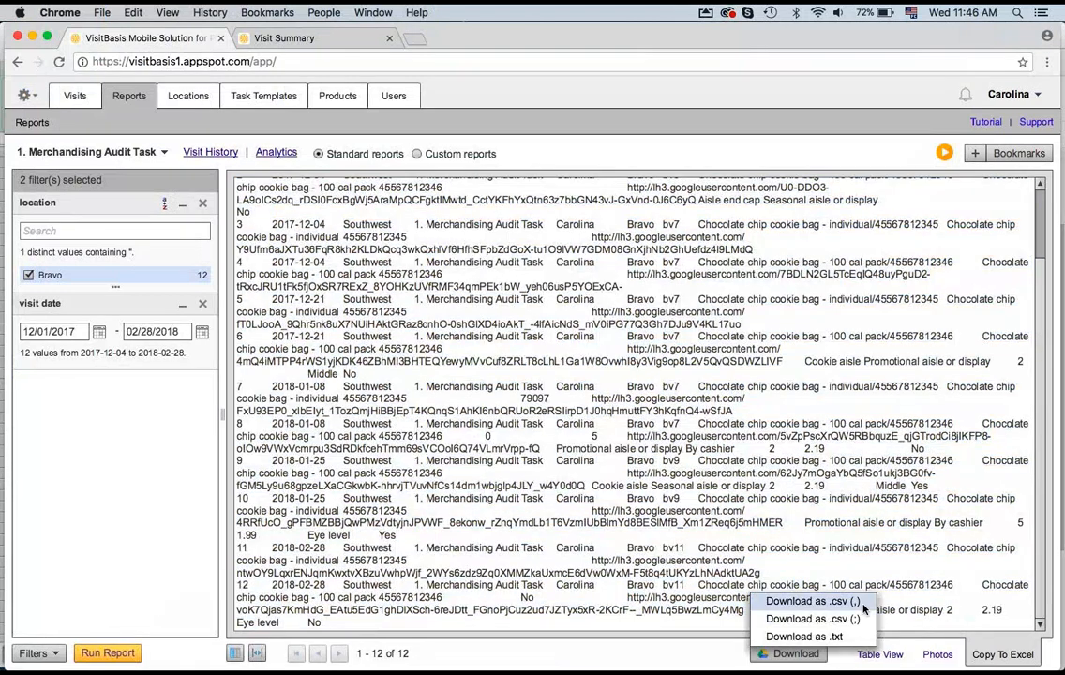
left_click(879, 655)
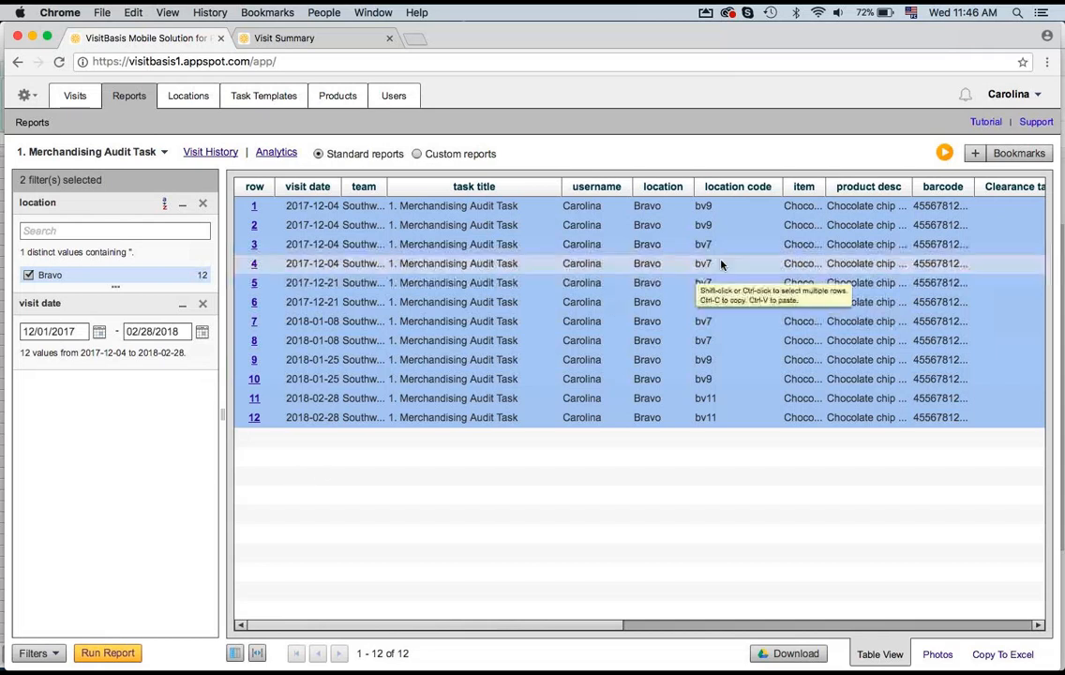
Step: Save the current filtered report as a bookmark named Merchadising task report and check it in the bookmarks list
left_click(980, 152)
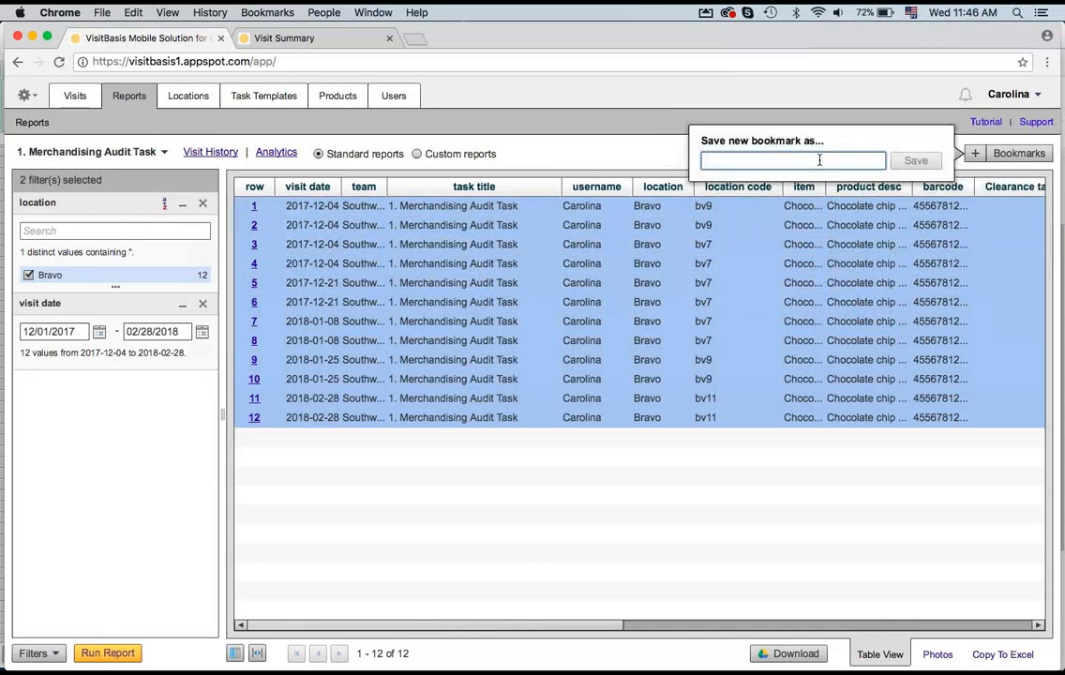
type("Merch")
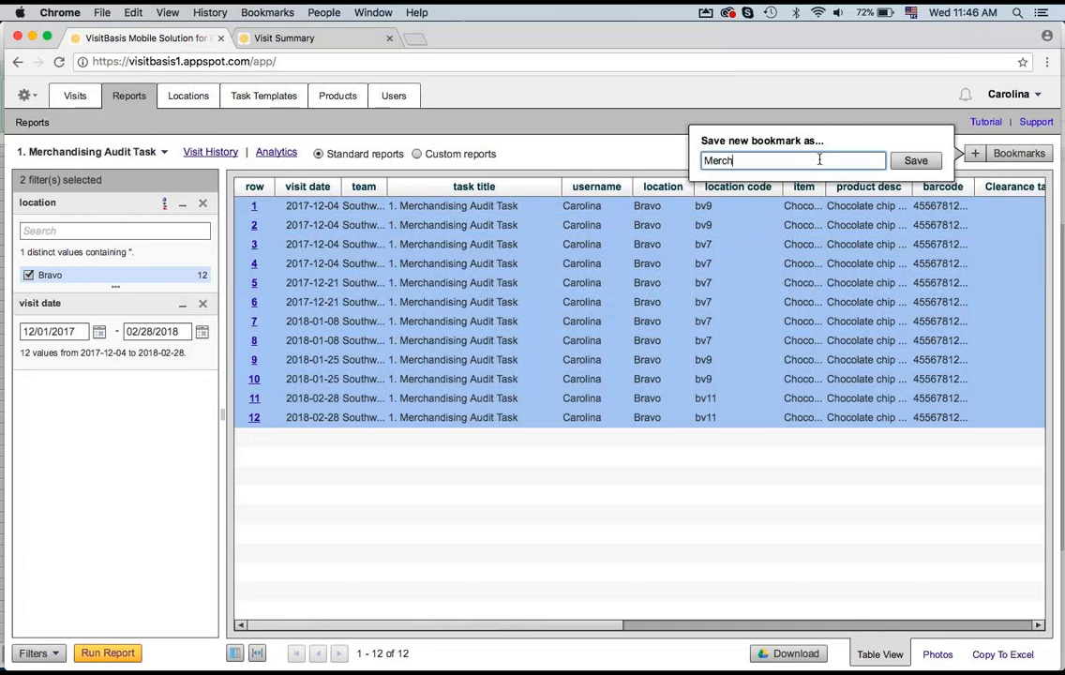
type("adising task report")
left_click(916, 161)
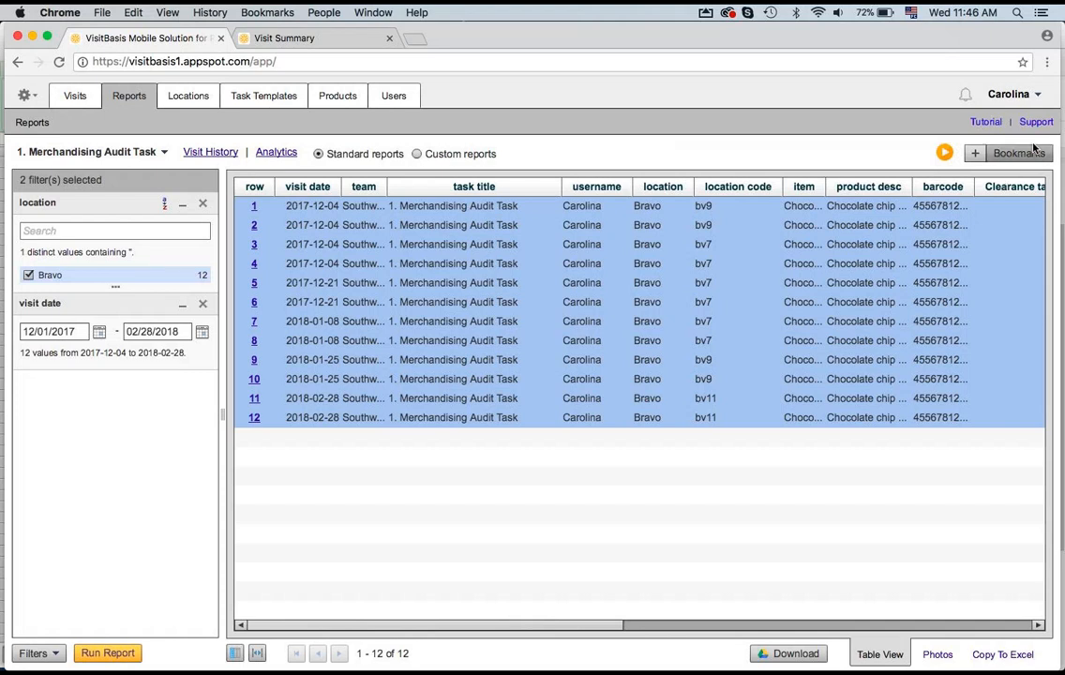
left_click(1018, 153)
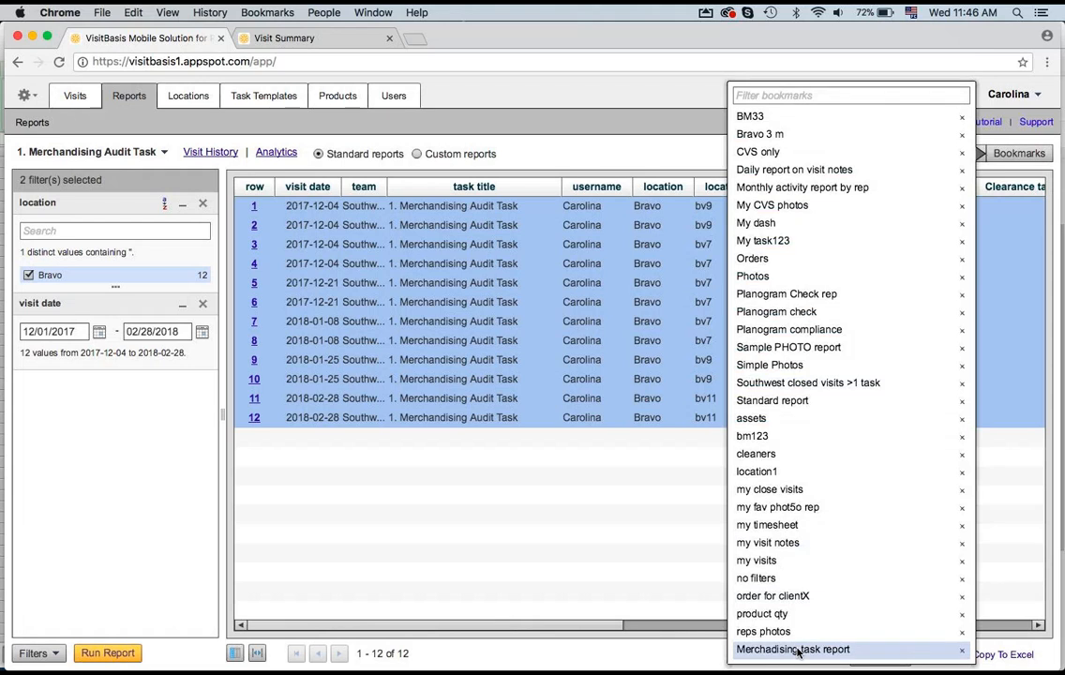
left_click(604, 112)
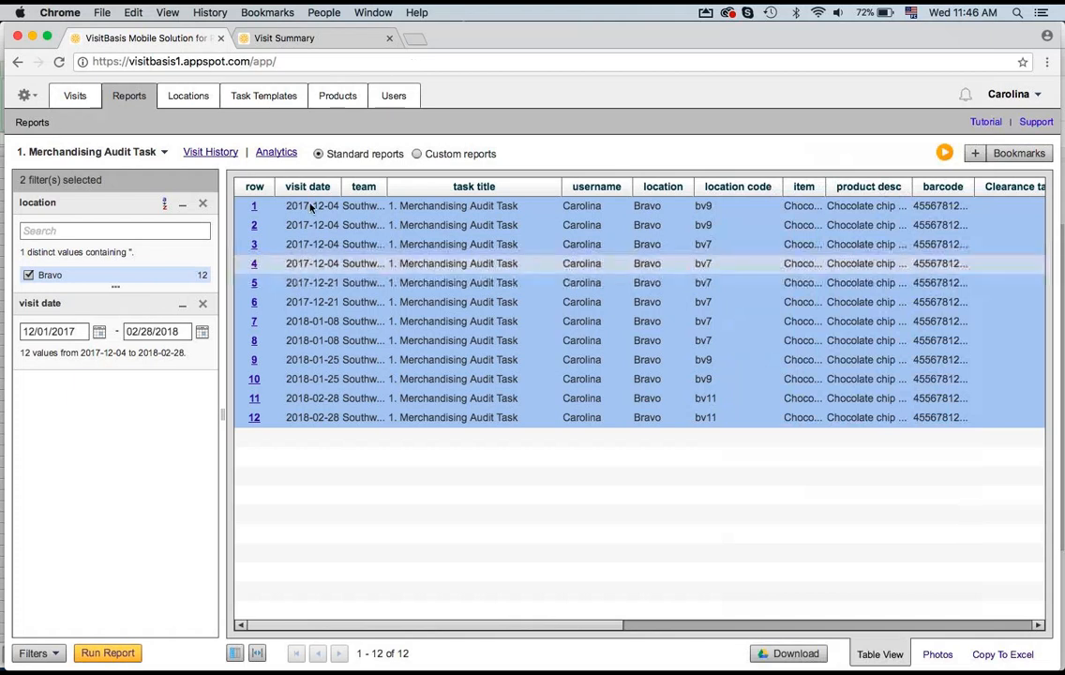
Step: Open the Analytics page for the task and inspect its date range, task list, and representative and location filters
left_click(274, 153)
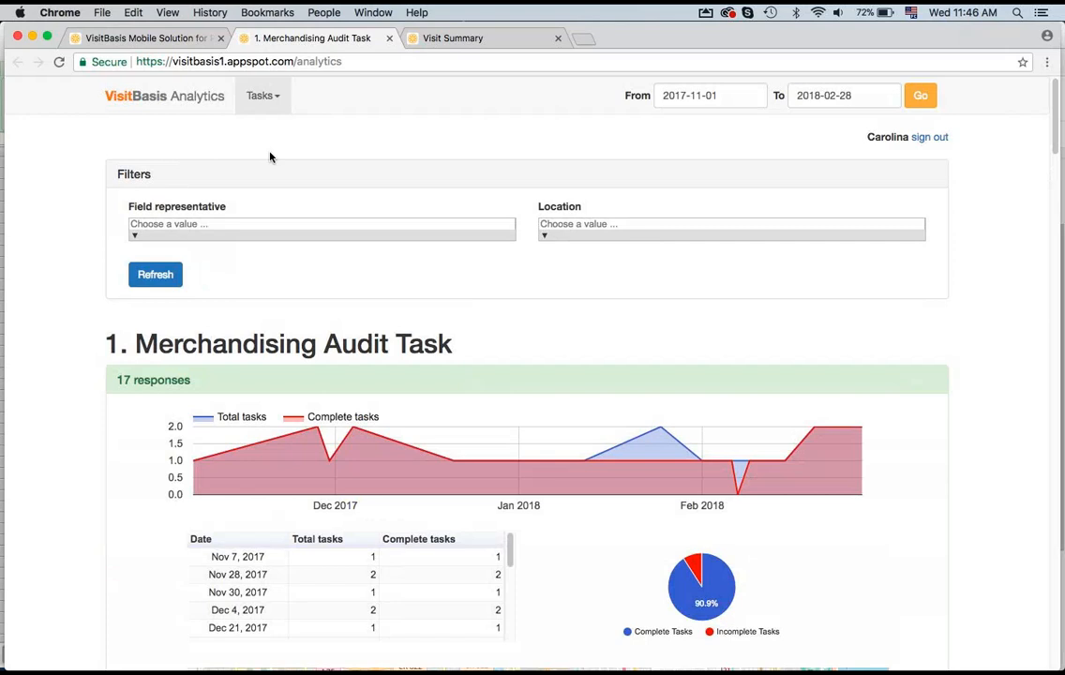
left_click(740, 97)
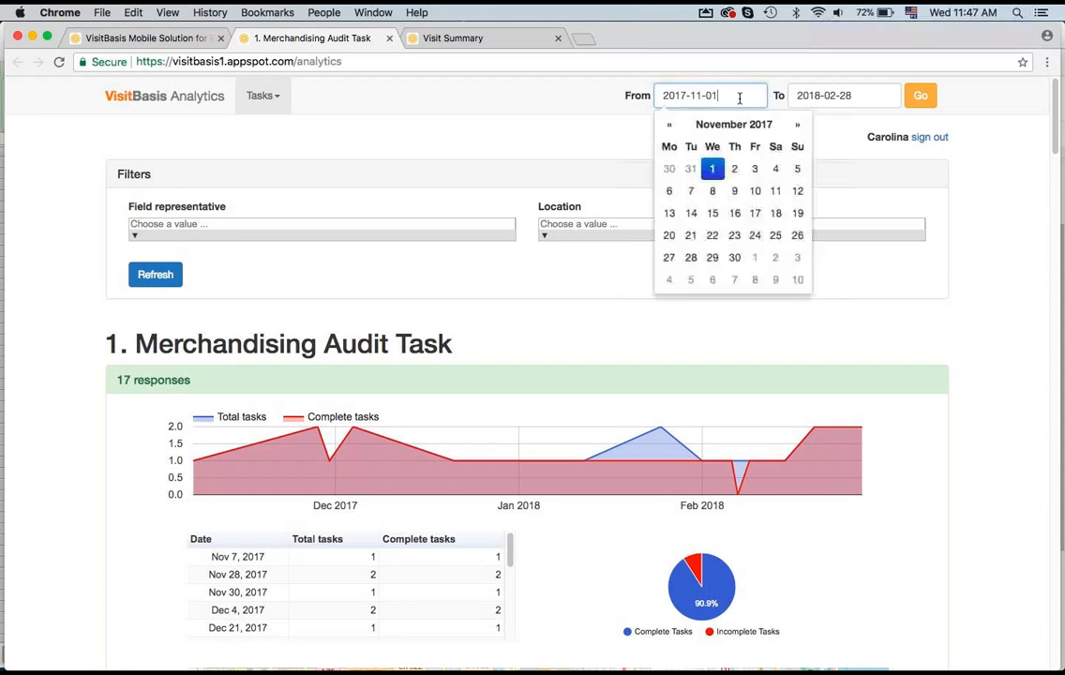
left_click(823, 97)
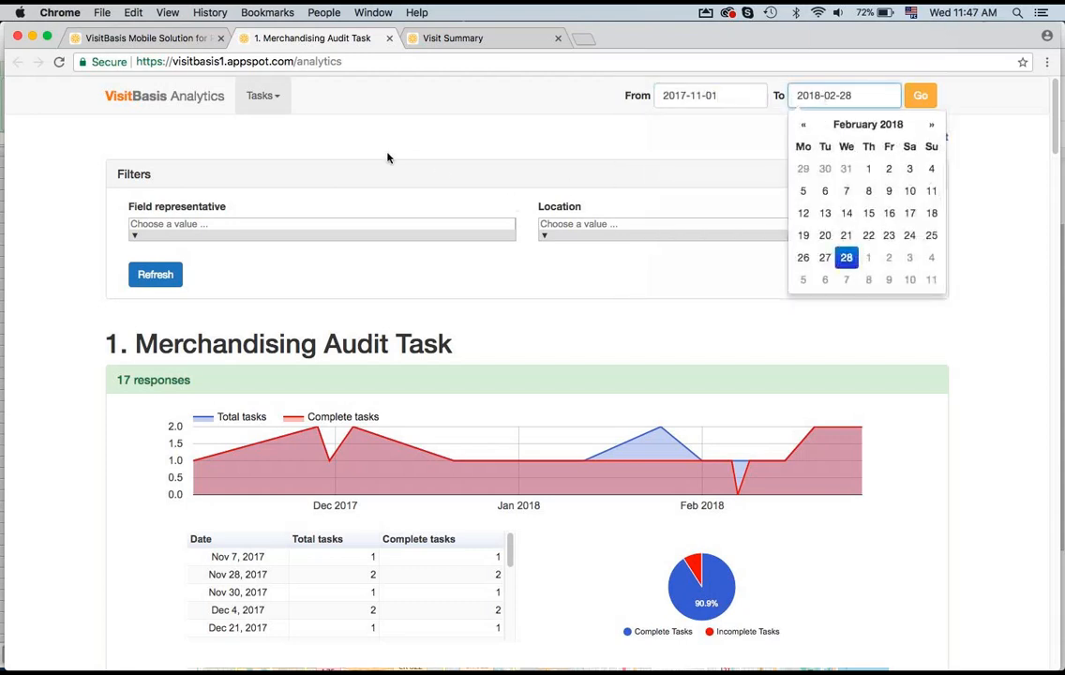
left_click(266, 97)
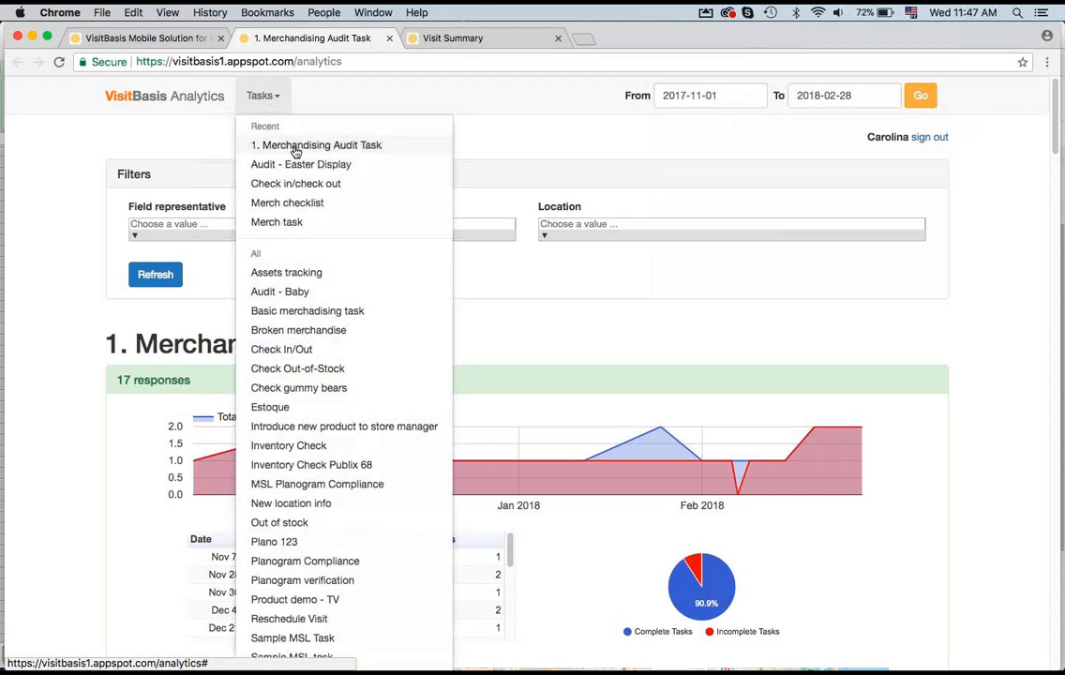
left_click(478, 132)
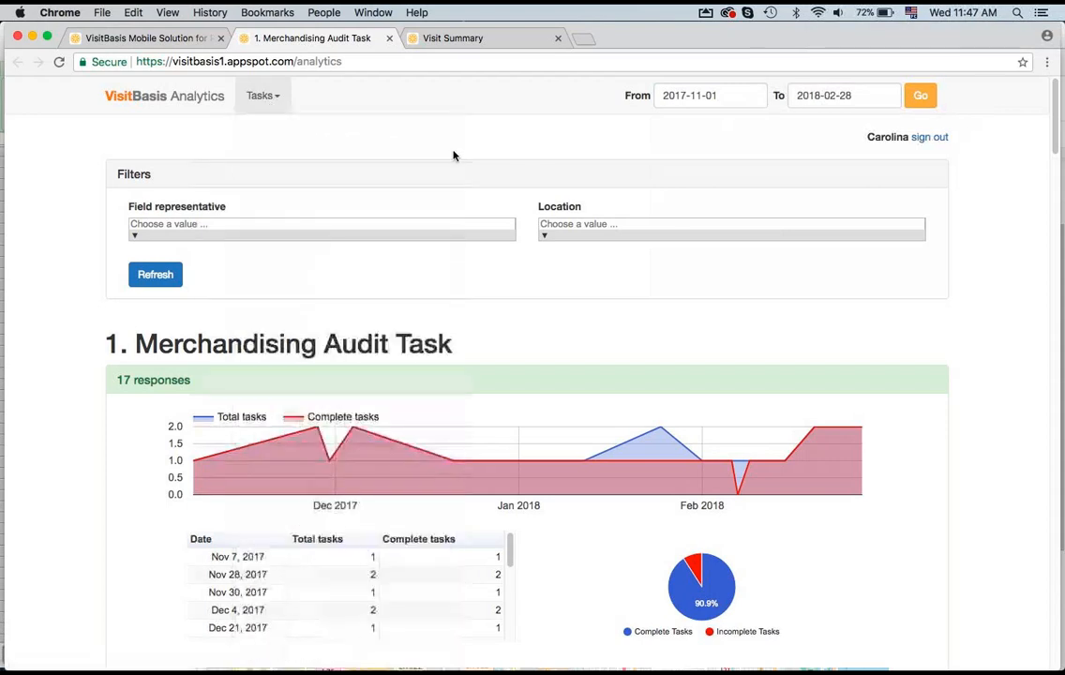
left_click(136, 241)
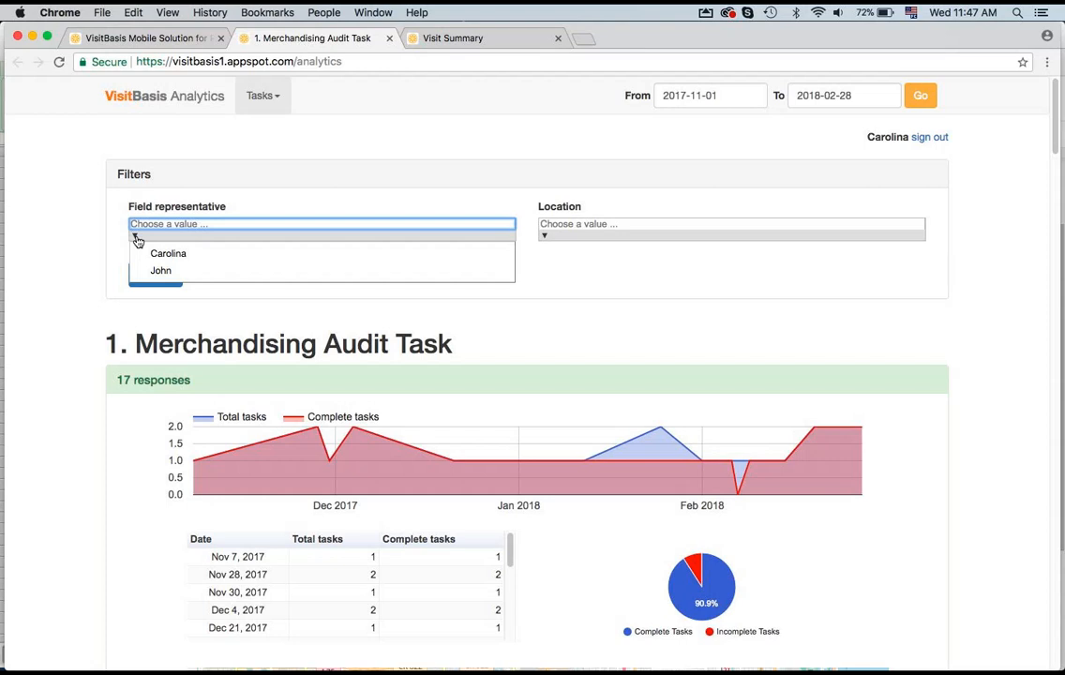
left_click(542, 232)
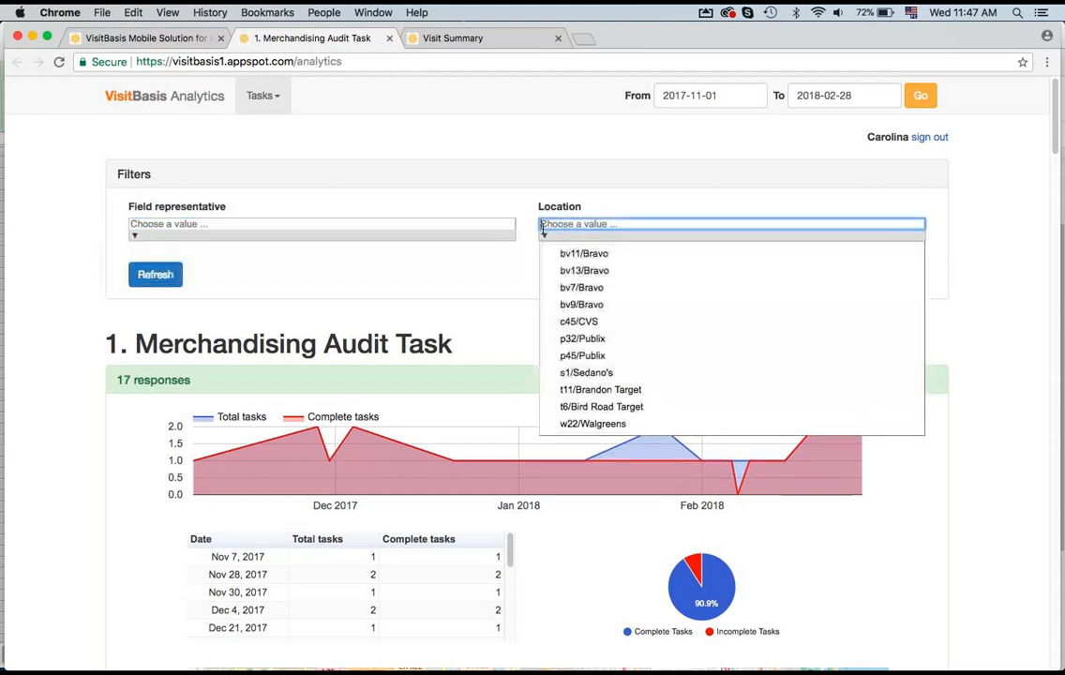
left_click(523, 169)
left_click(157, 275)
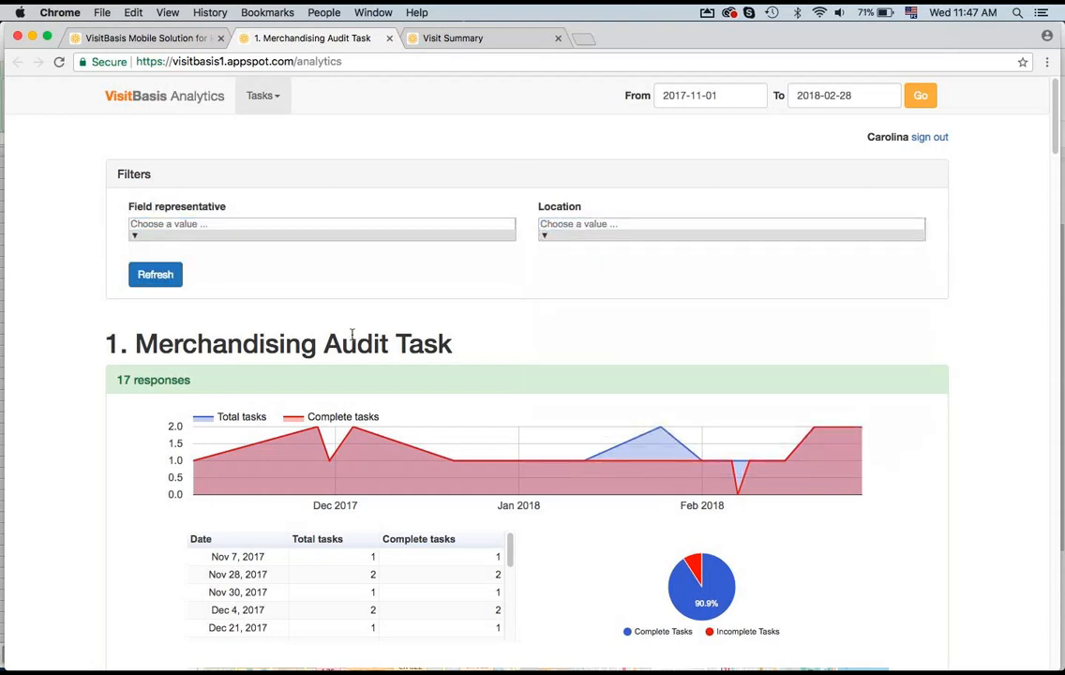
Step: Scroll through the analytics charts for each task question, paging through the in-store location legend
scroll(63, 441, "down", 2)
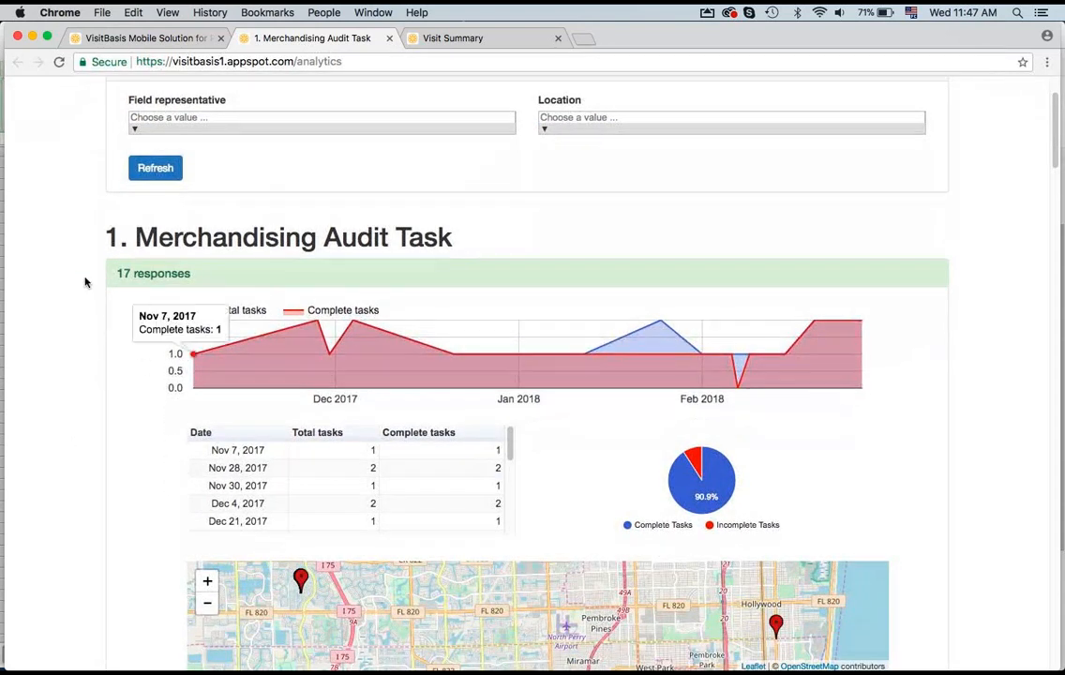
scroll(28, 381, "down", 5)
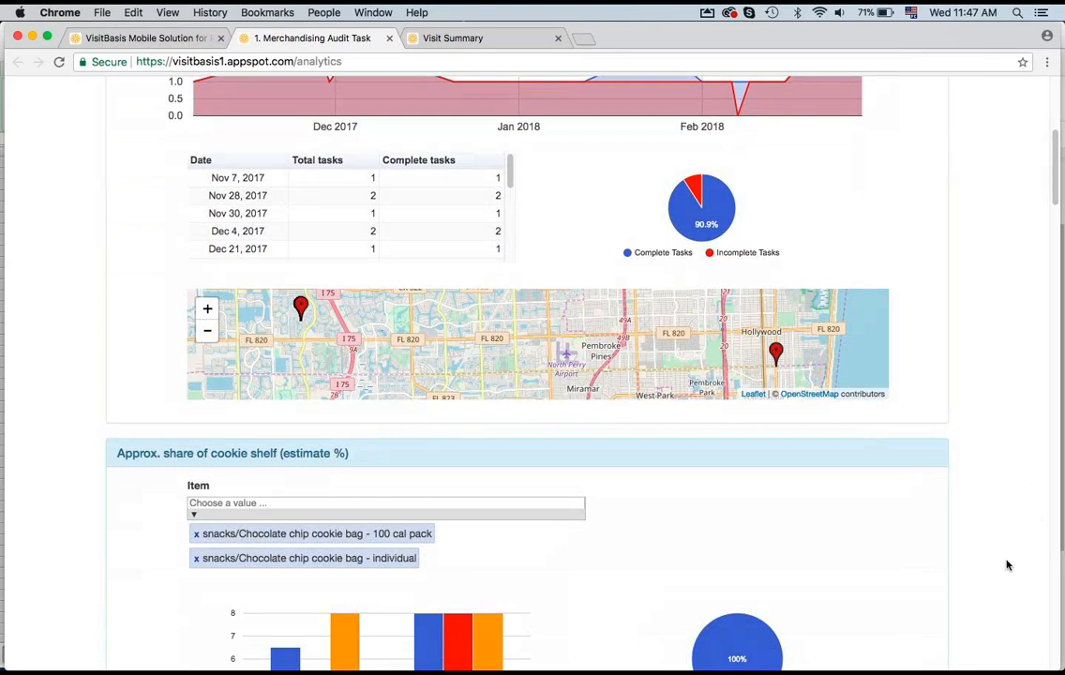
scroll(1008, 565, "down", 3)
scroll(1008, 565, "down", 2)
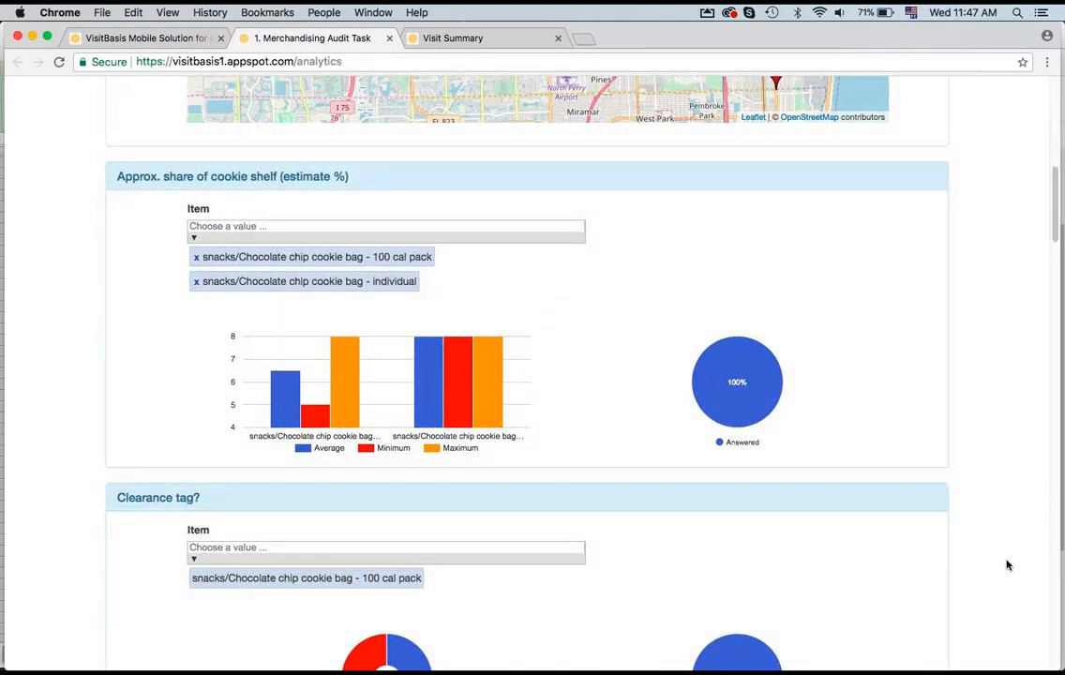
scroll(1007, 565, "down", 7)
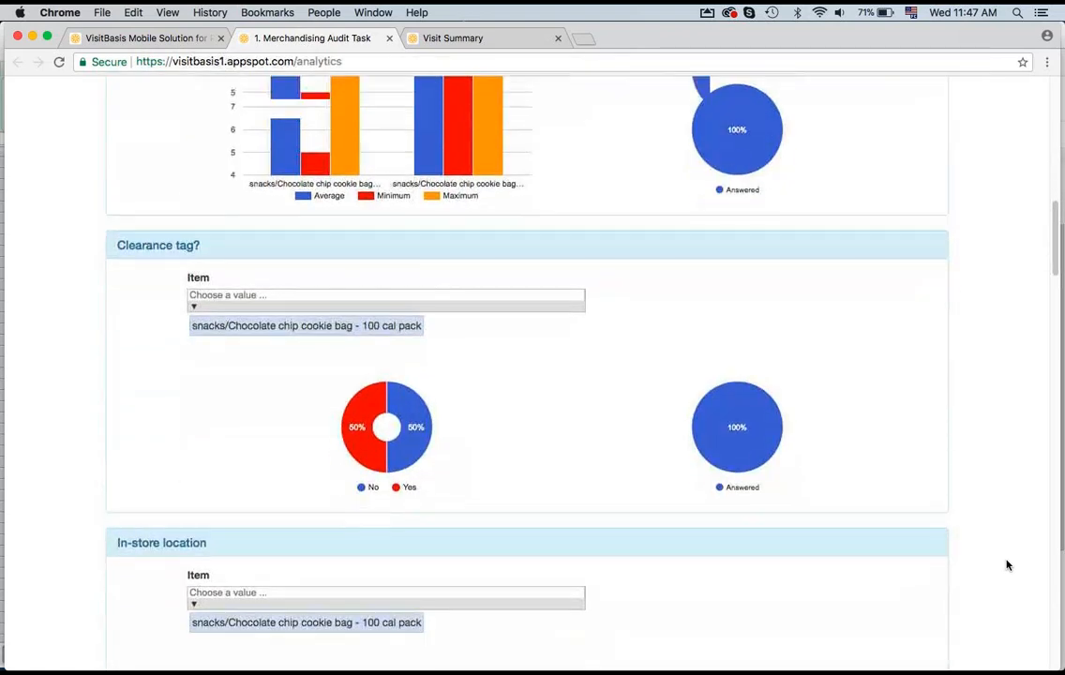
scroll(1007, 565, "down", 2)
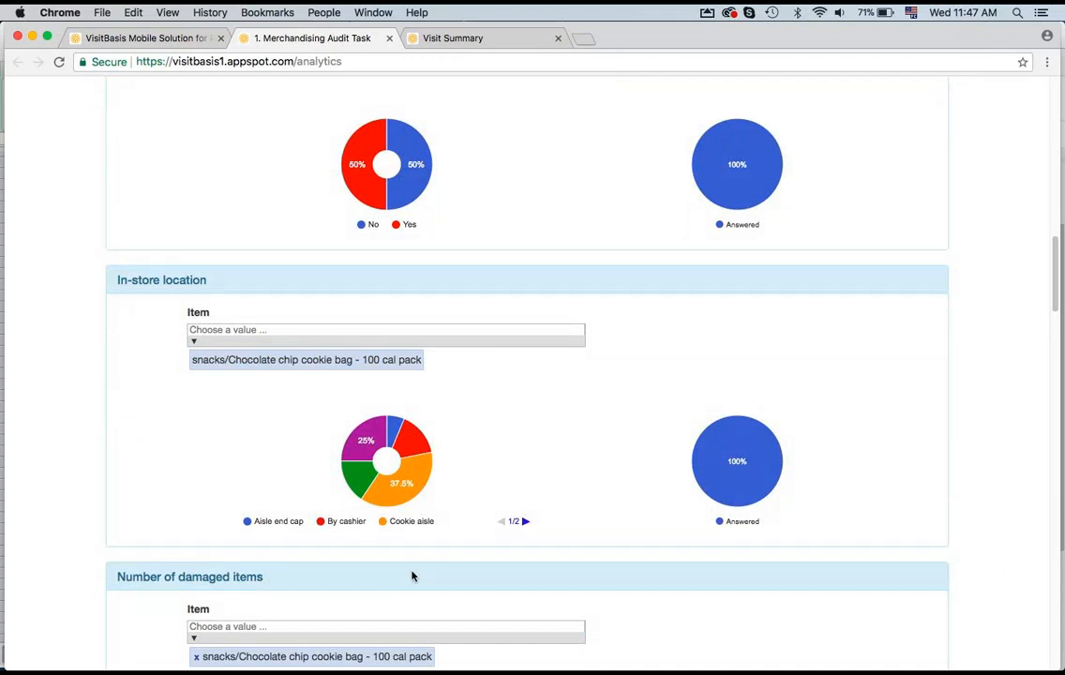
left_click(525, 522)
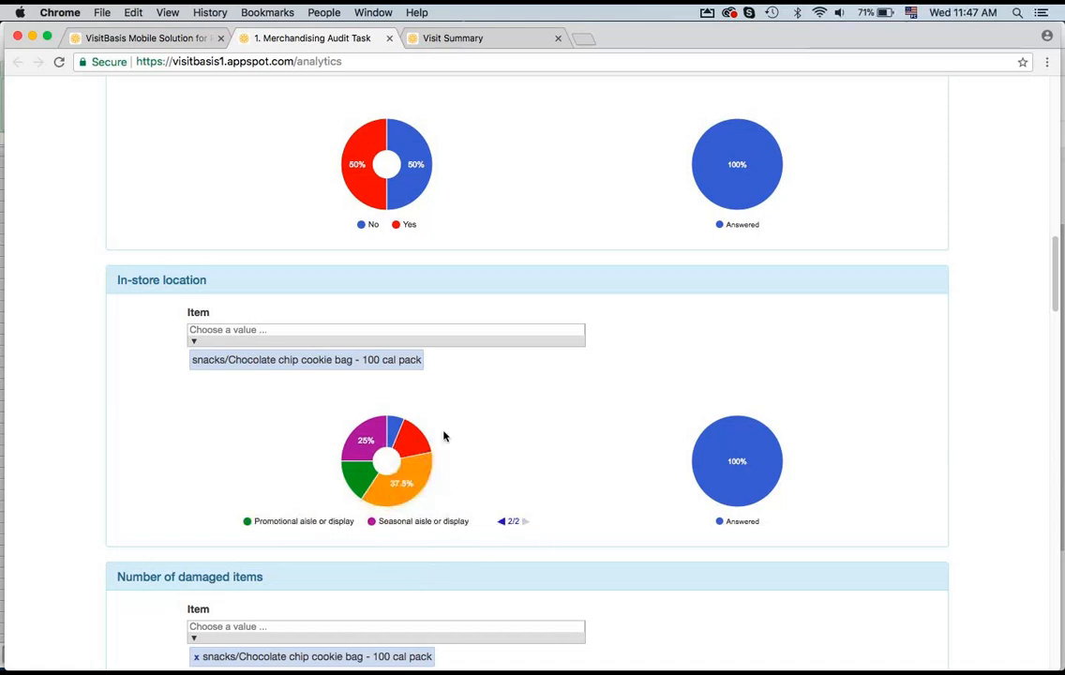
left_click(502, 522)
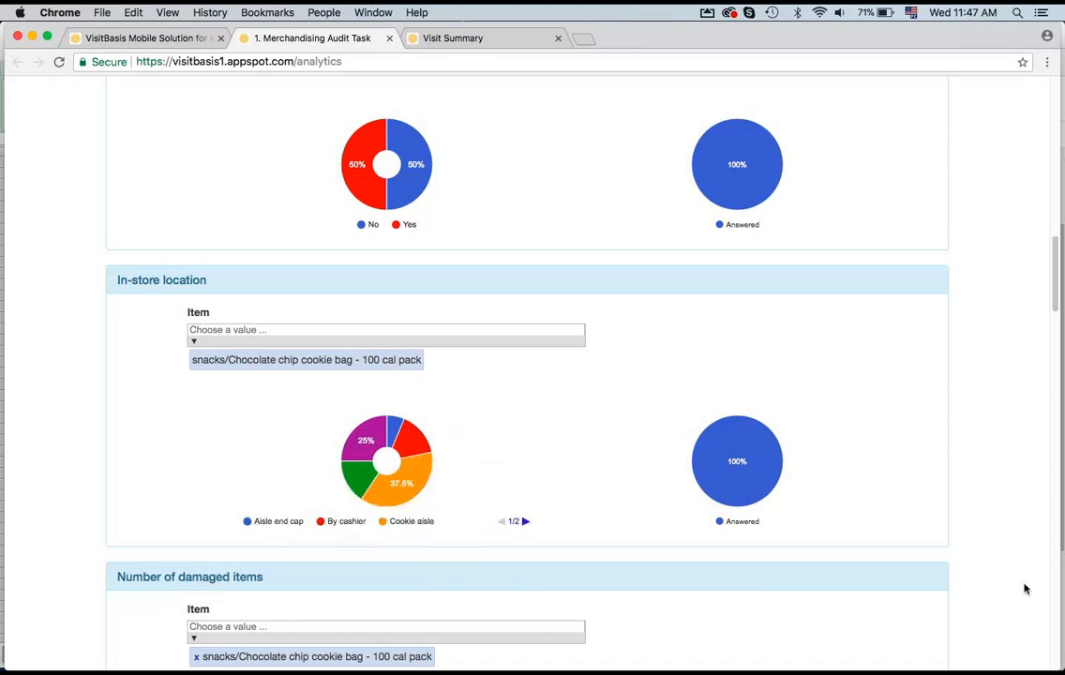
scroll(996, 582, "down", 5)
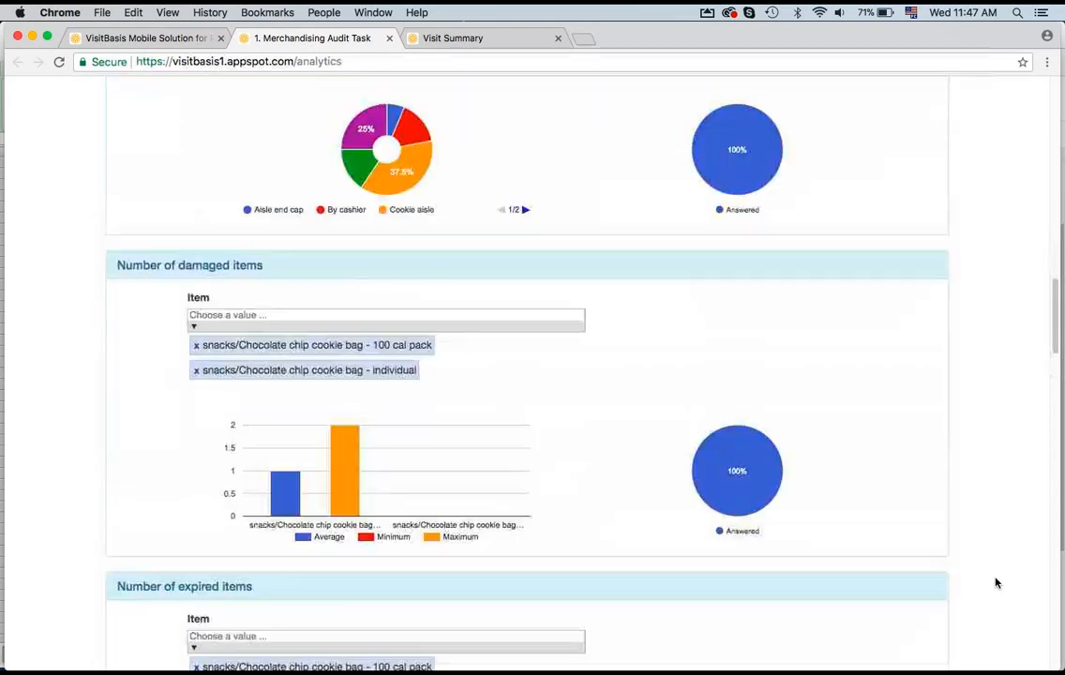
scroll(996, 582, "up", 6)
scroll(995, 582, "up", 10)
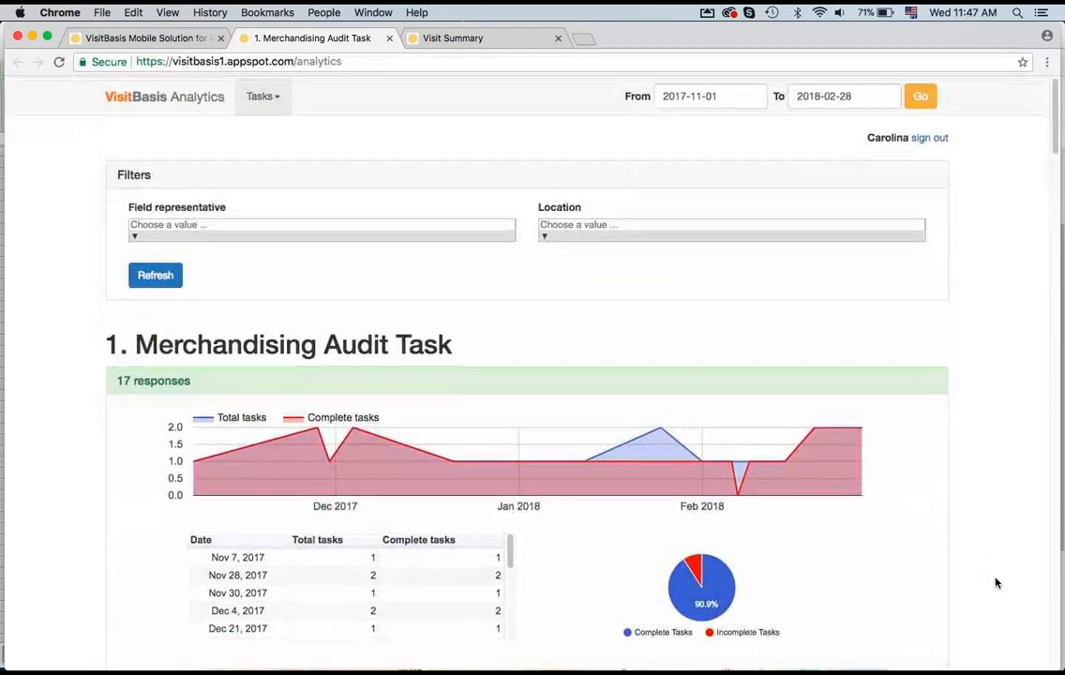
Step: Return to the VisitBasis app tab and review the Users list with its user edit panel
left_click(103, 12)
left_click(105, 13)
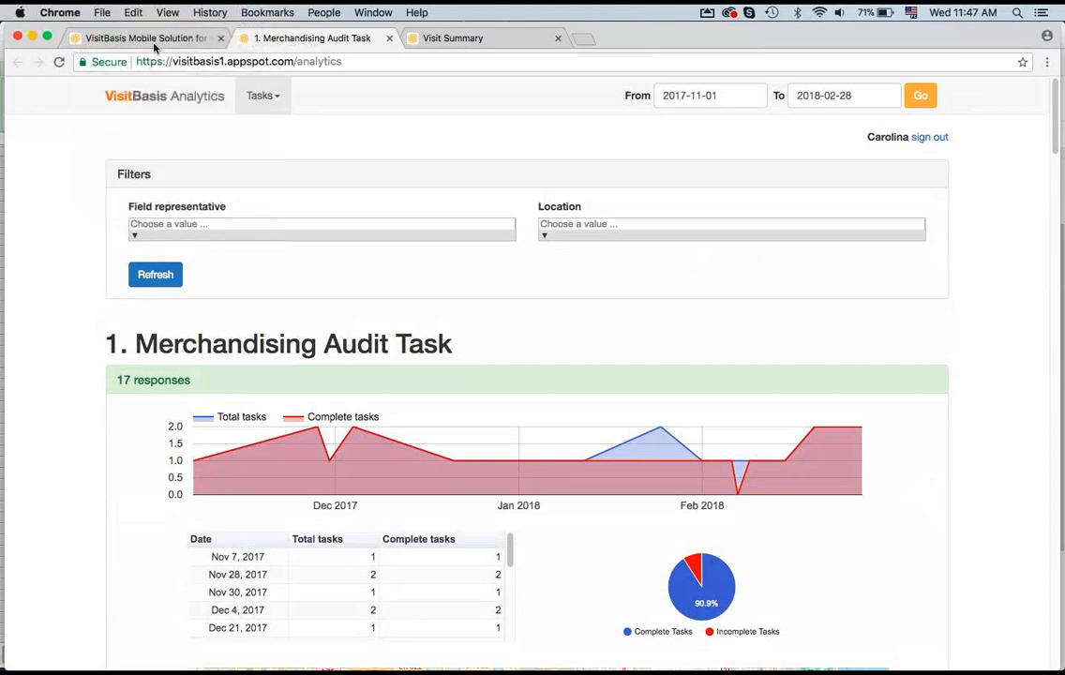
left_click(139, 37)
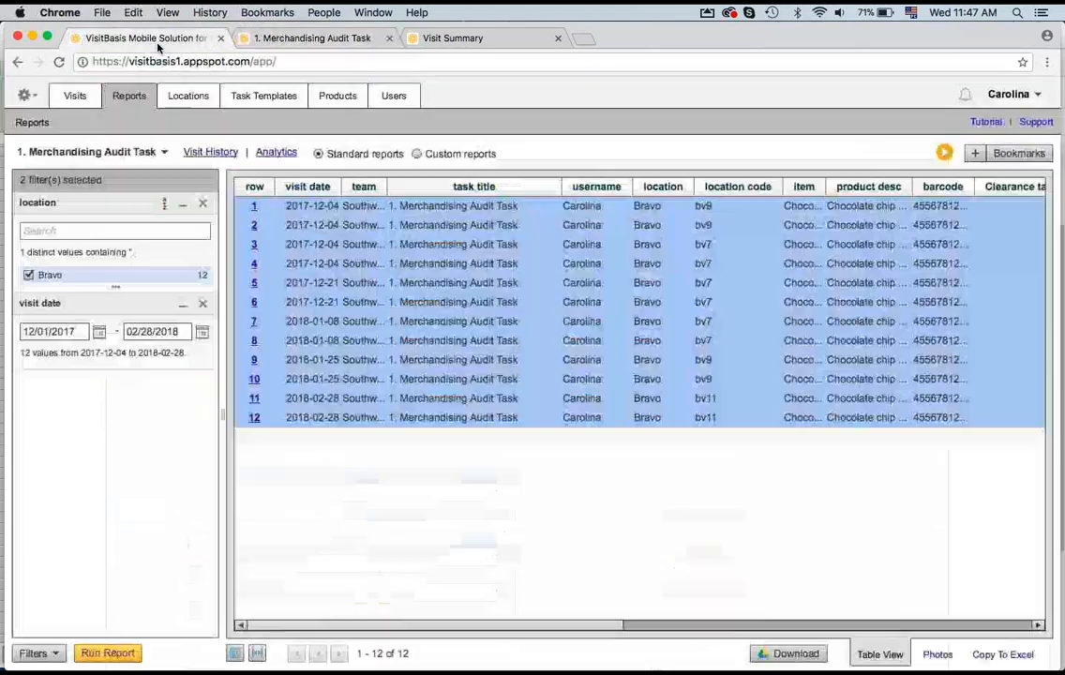
left_click(397, 99)
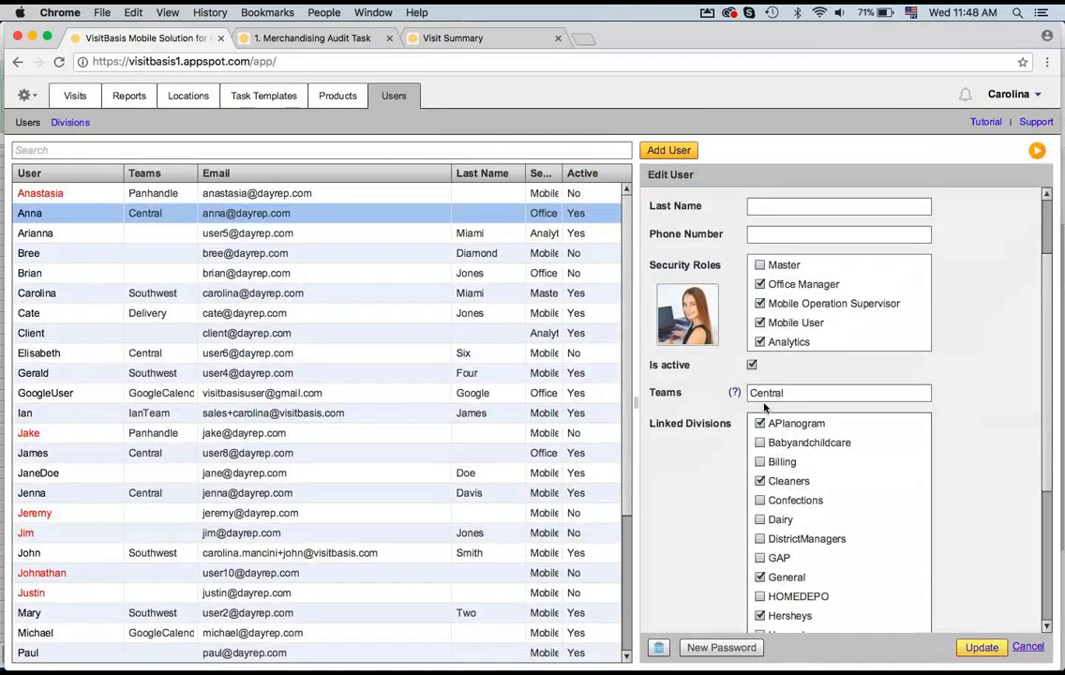
scroll(764, 404, "up", 2)
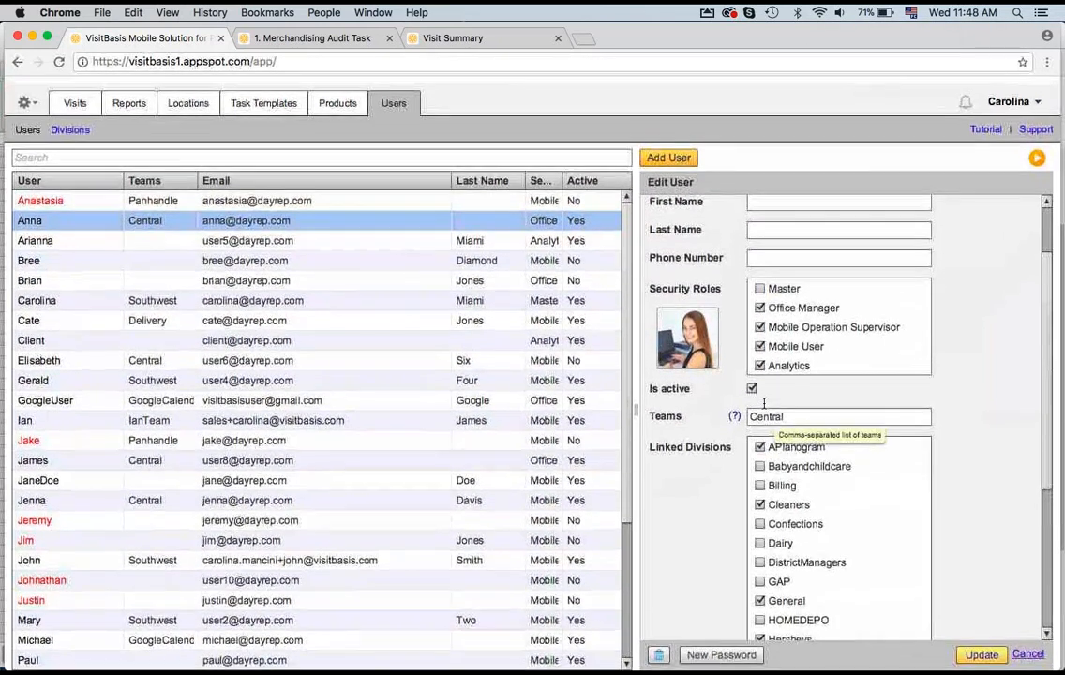
scroll(764, 404, "up", 1)
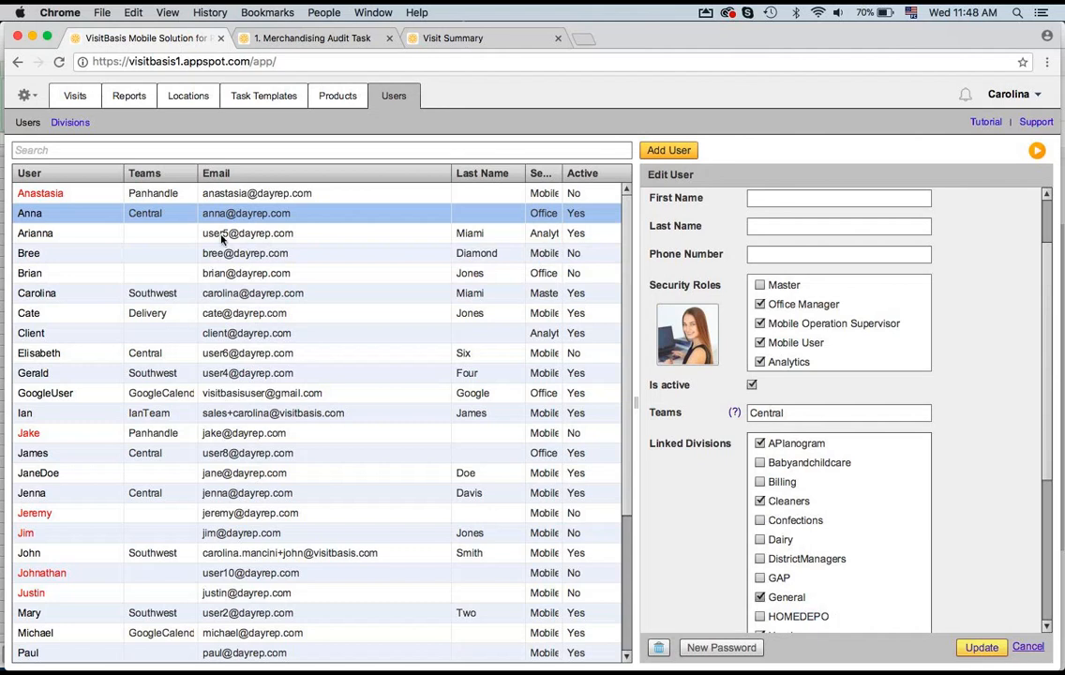
Step: Open the Divisions list under Users and view the APlanogram division's assigned users
left_click(136, 99)
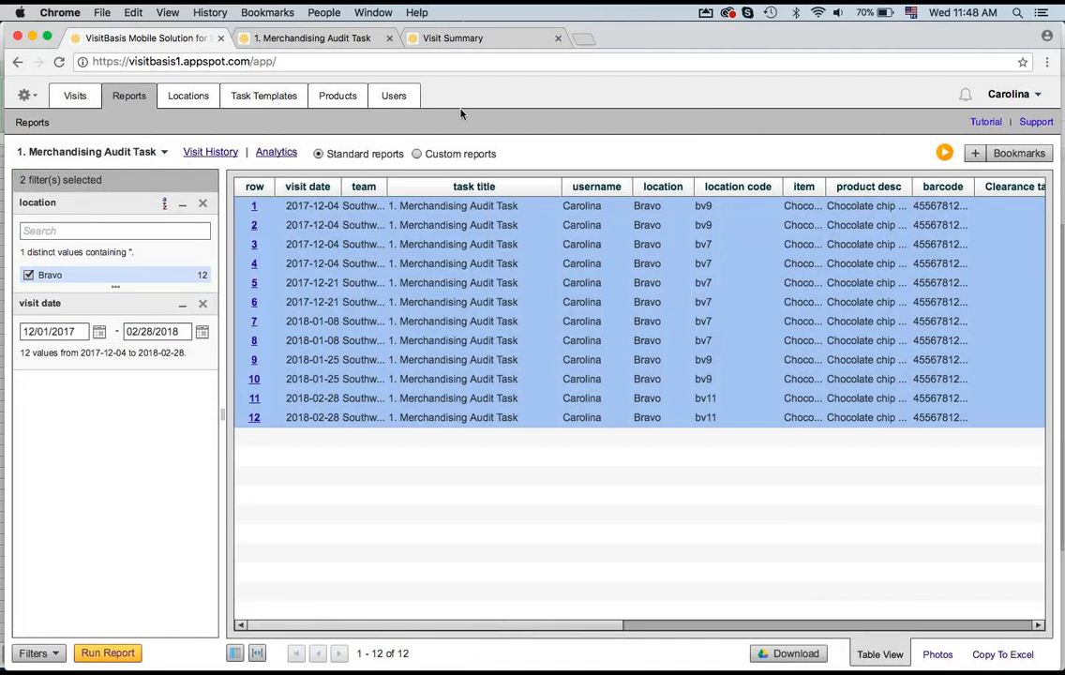
left_click(394, 96)
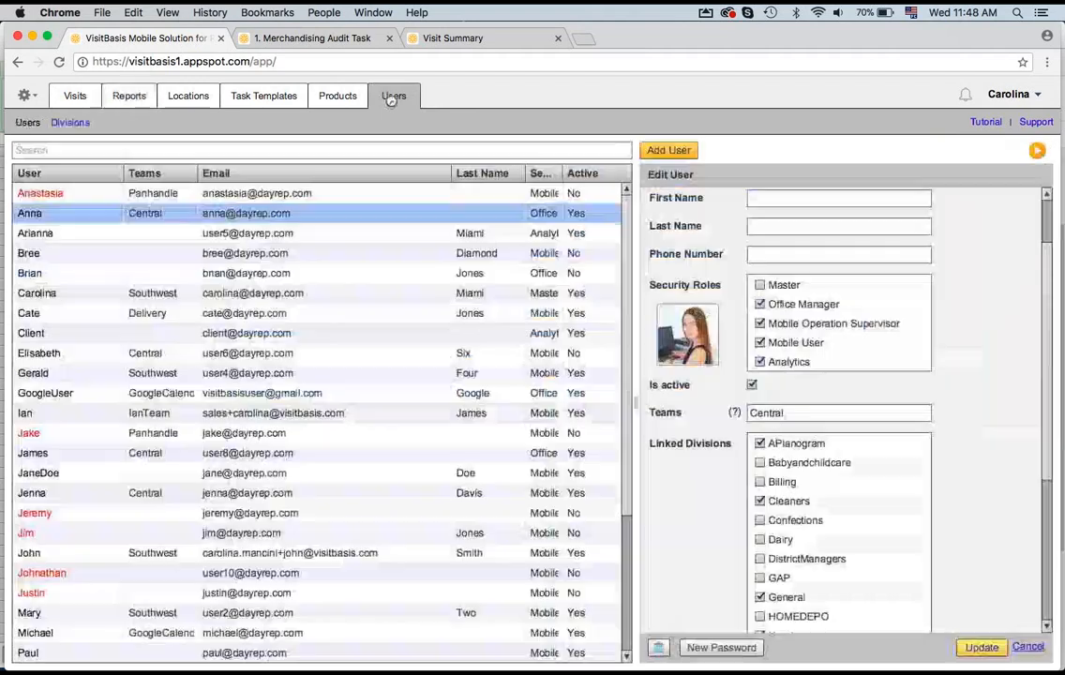
left_click(73, 124)
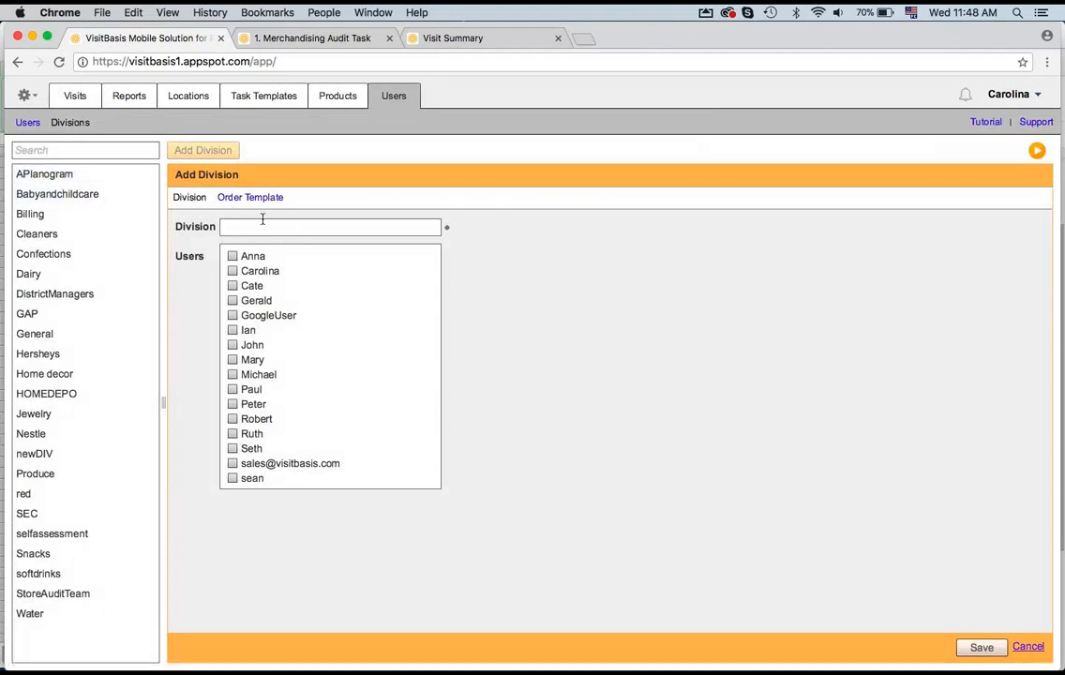
left_click(44, 173)
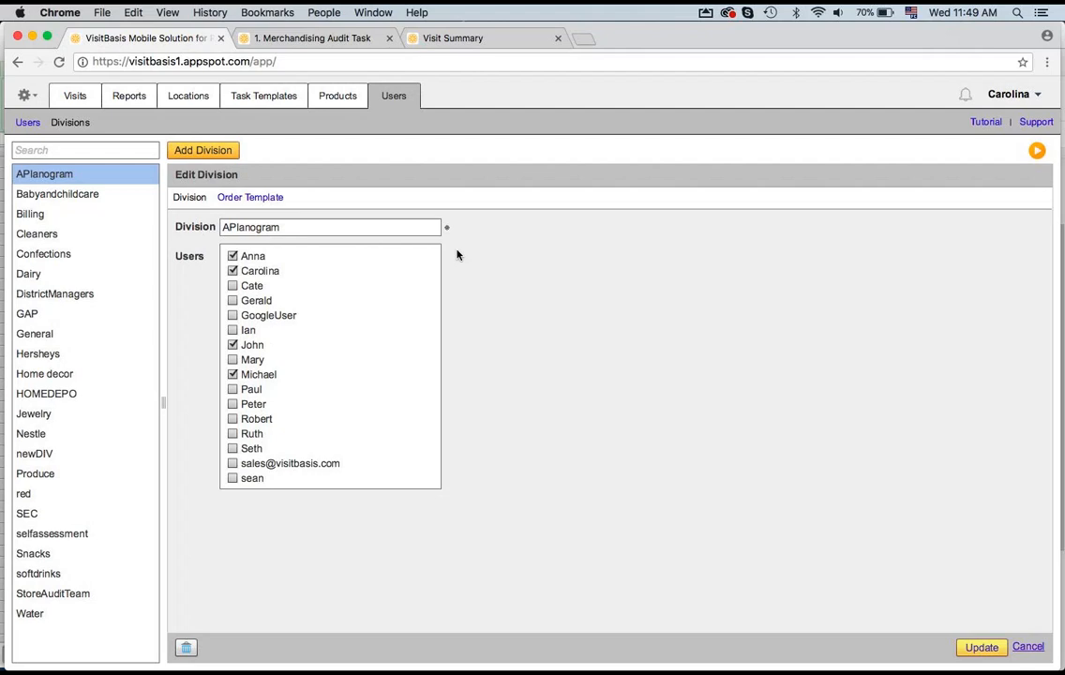
Step: Open the Account settings from the Visits page
left_click(77, 94)
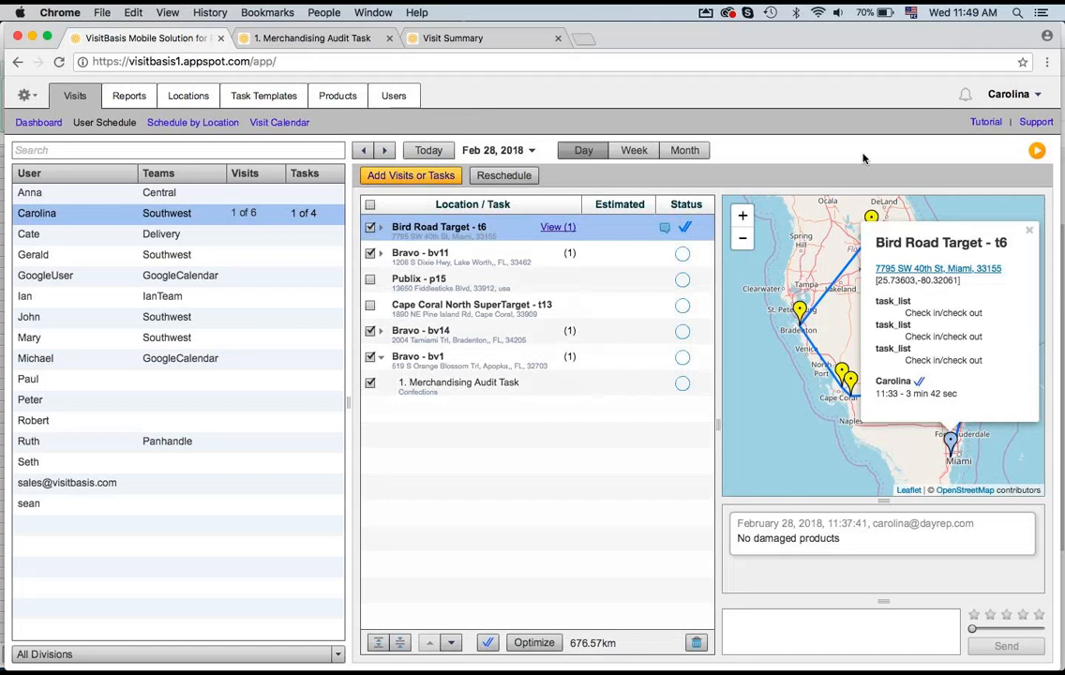
left_click(36, 99)
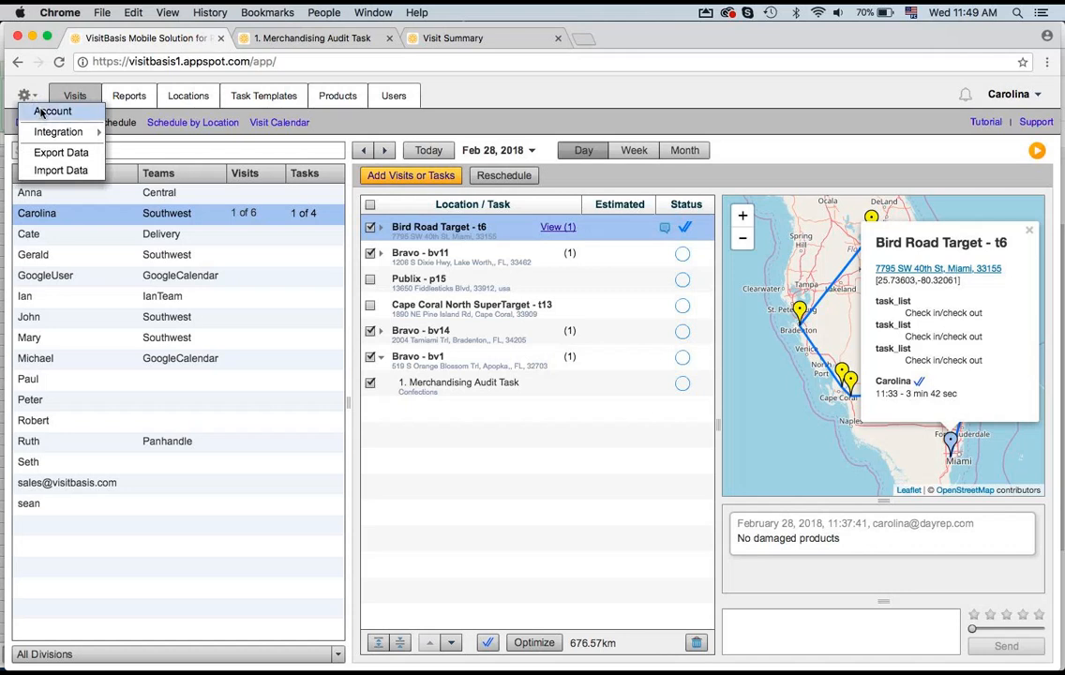
left_click(53, 110)
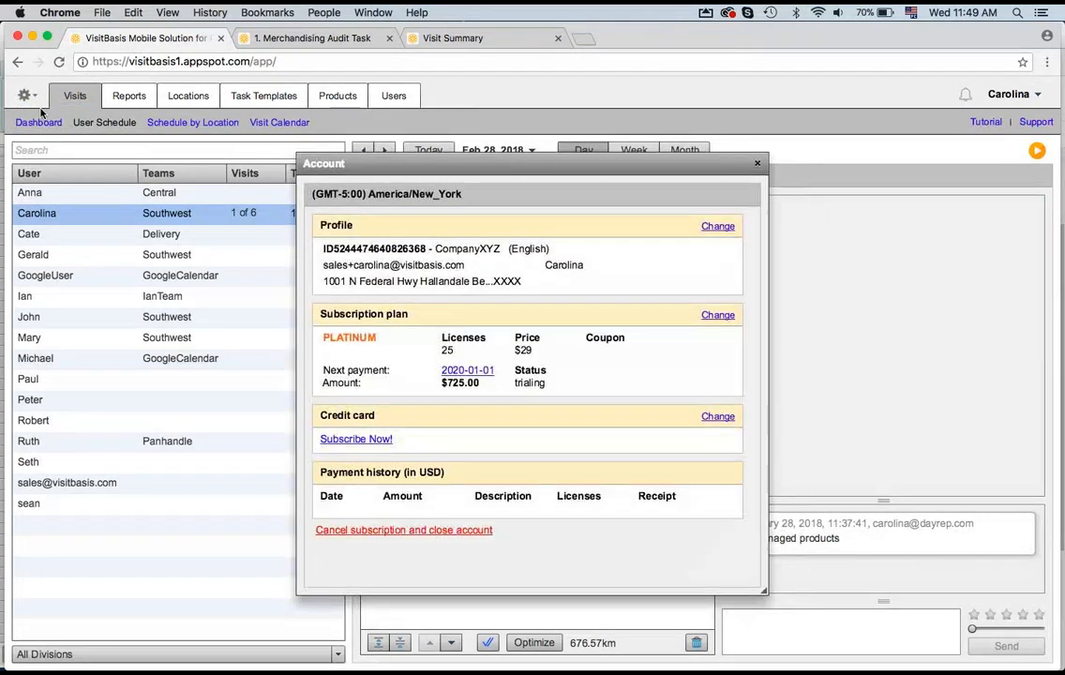
Step: Preview changing the subscription plan to the GOLD package with 20 licenses, then cancel the changes
left_click(718, 316)
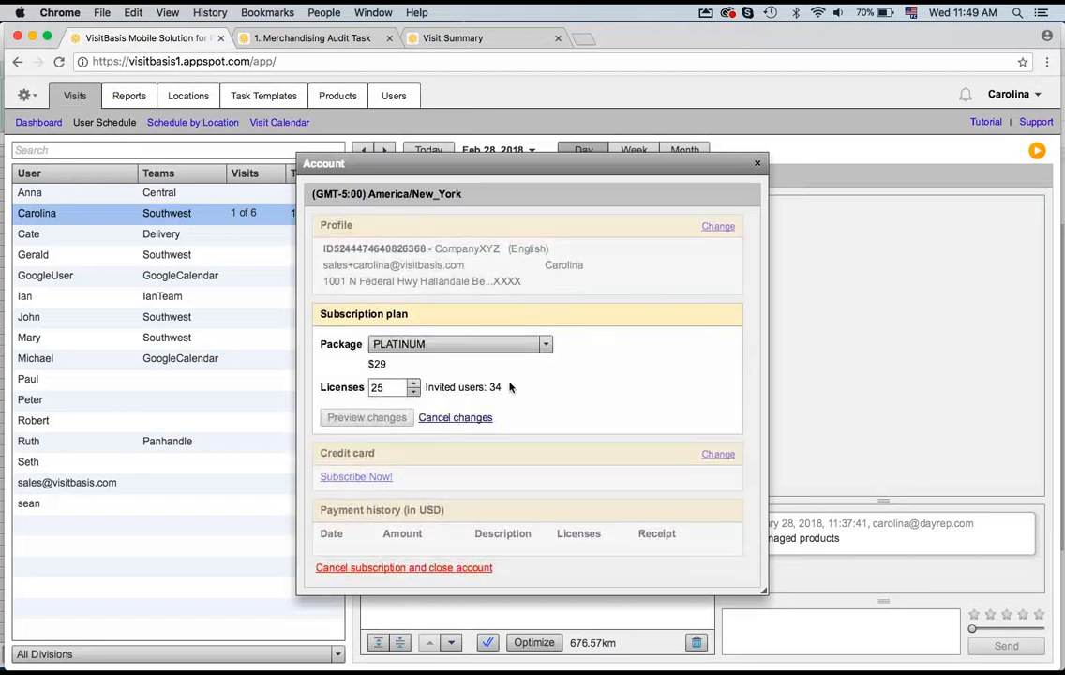
left_click(521, 345)
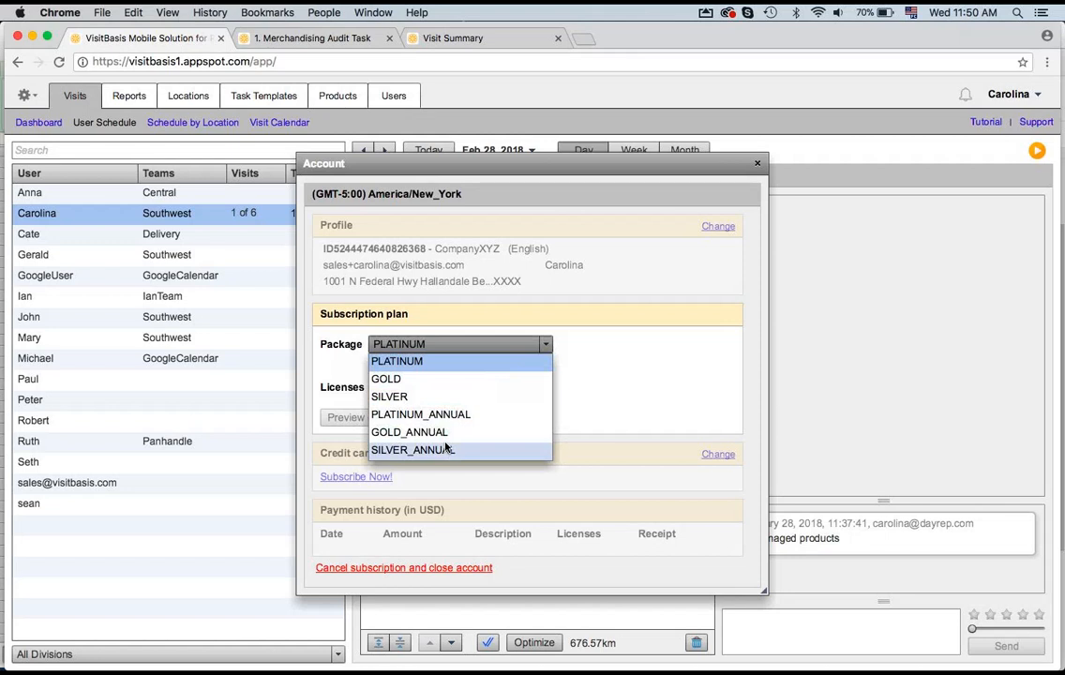
left_click(459, 378)
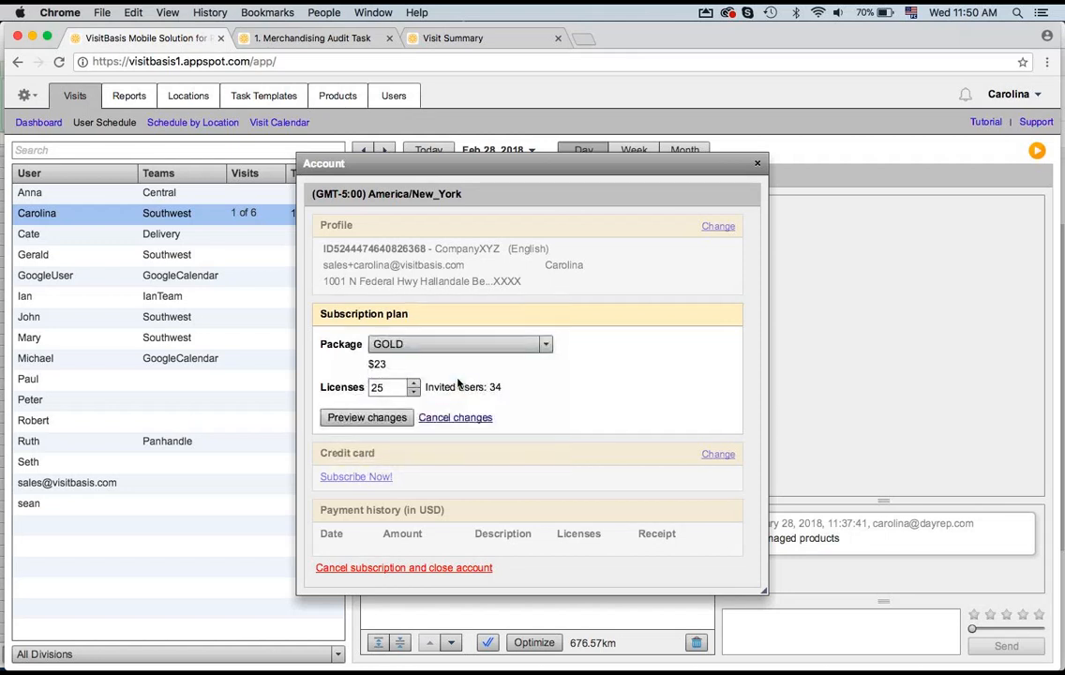
left_click_drag(396, 387, 371, 392)
type("20")
left_click(375, 417)
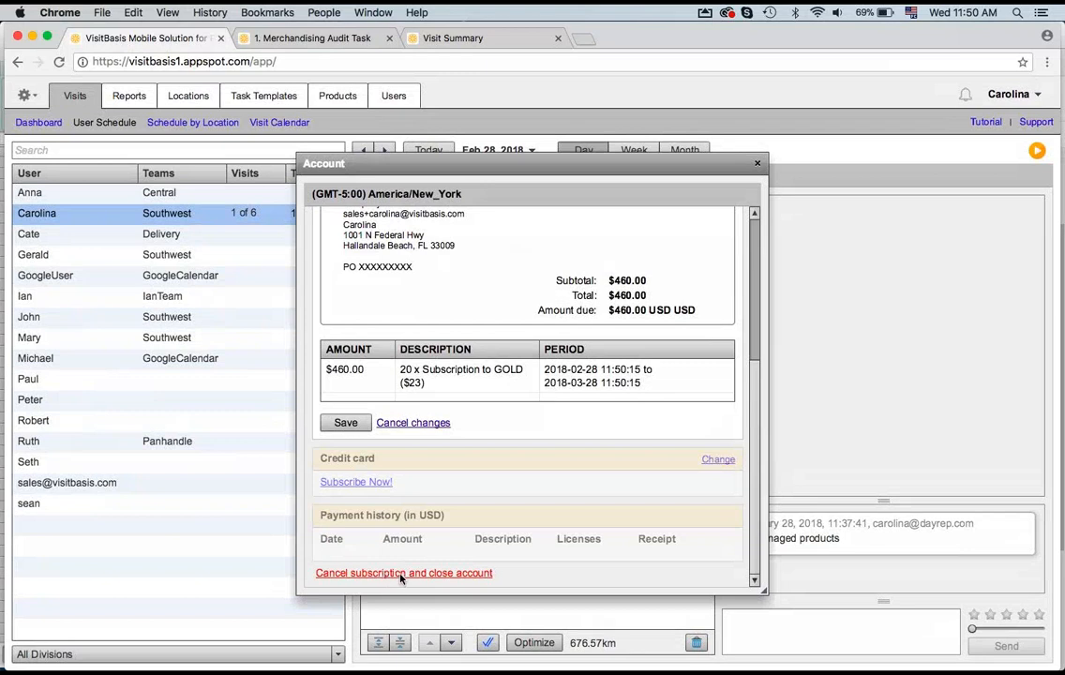
left_click(430, 424)
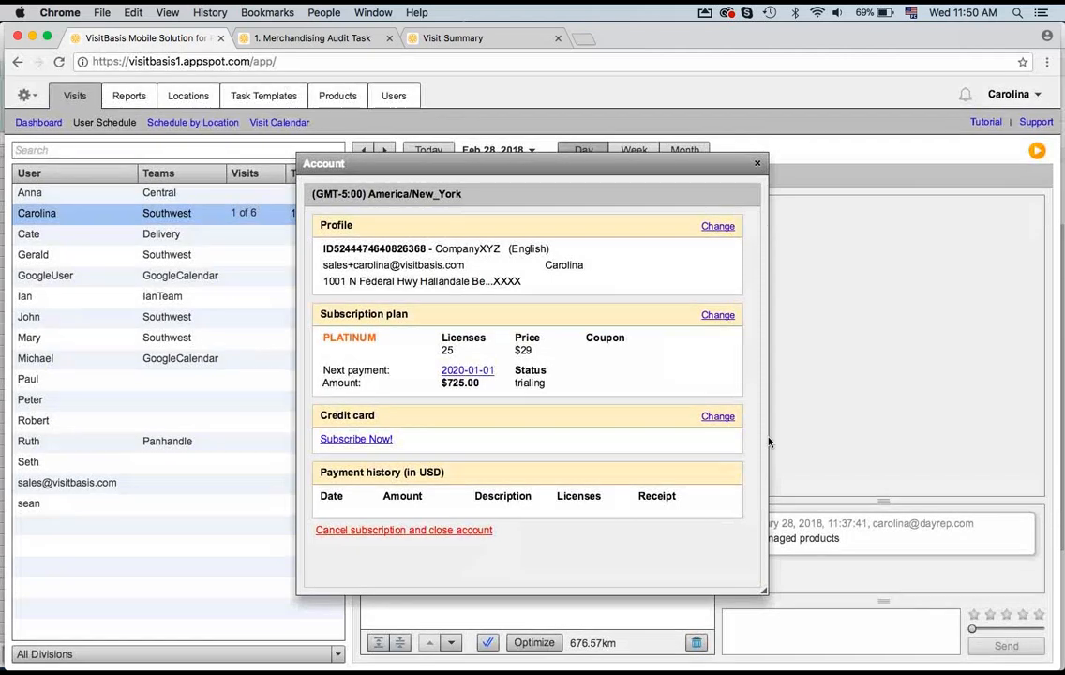
Step: Open the credit card form in the account settings and cancel it without entering details
left_click(717, 418)
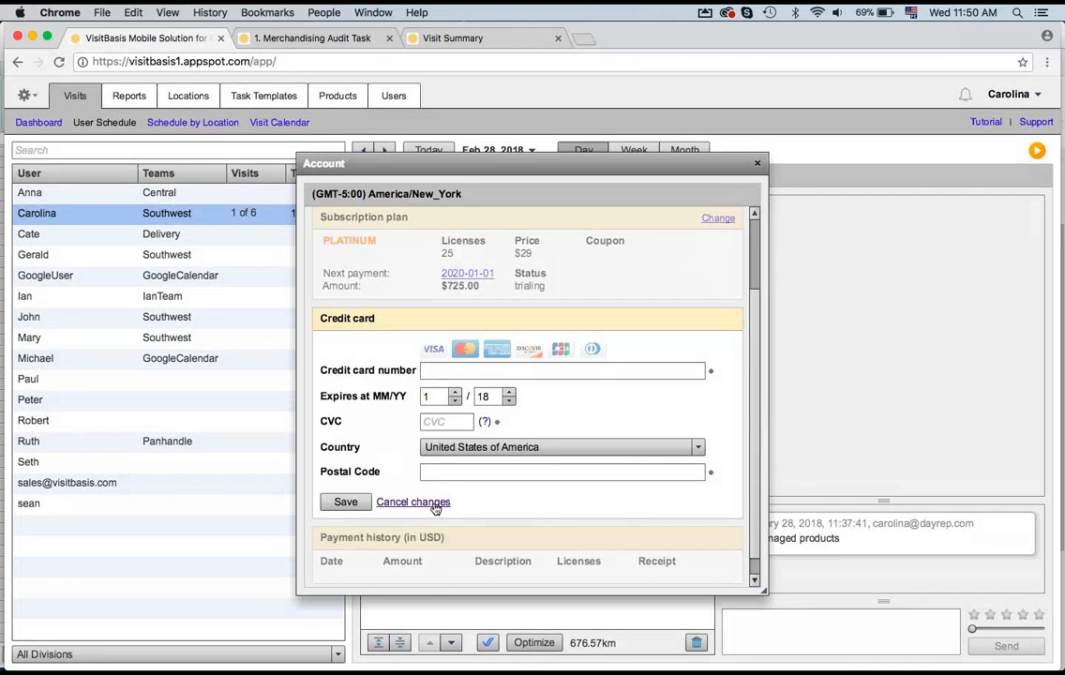
left_click(435, 504)
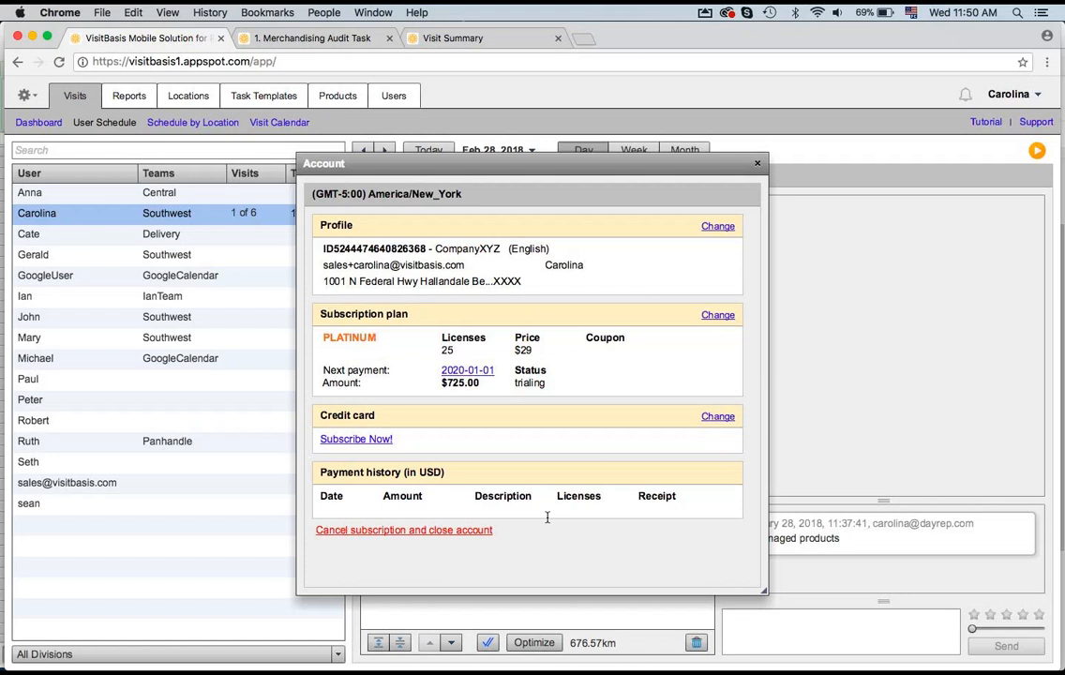
Step: Preview a plan change to 20 licenses on the GOLD package, review the invoice, and cancel the changes
left_click(722, 316)
left_click(356, 392)
type("20")
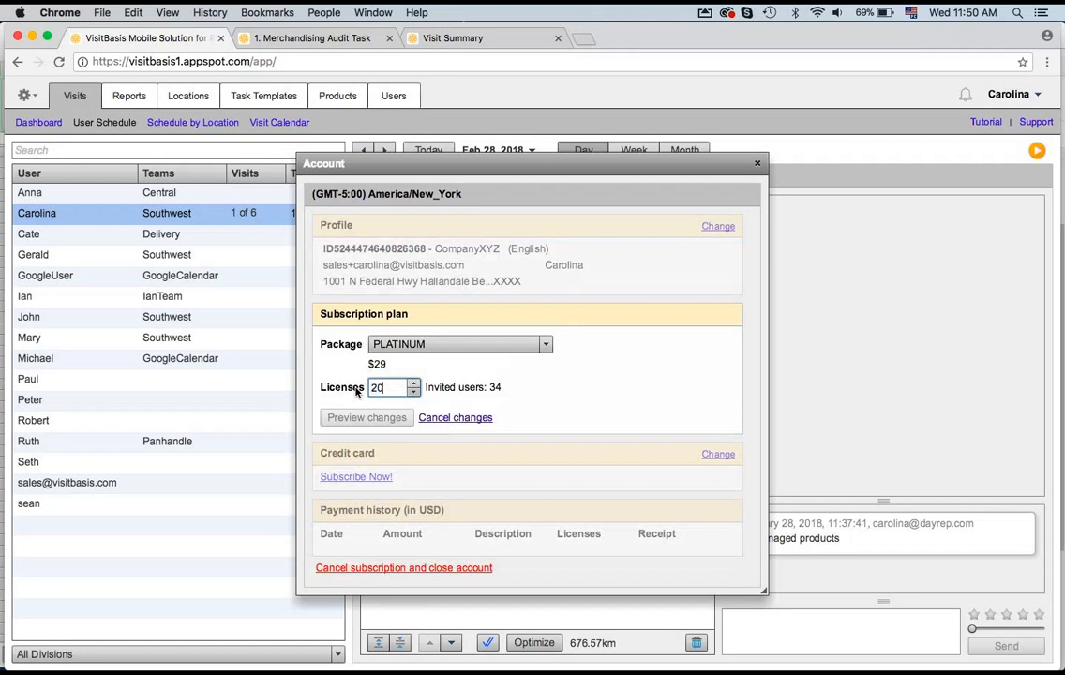
left_click(428, 343)
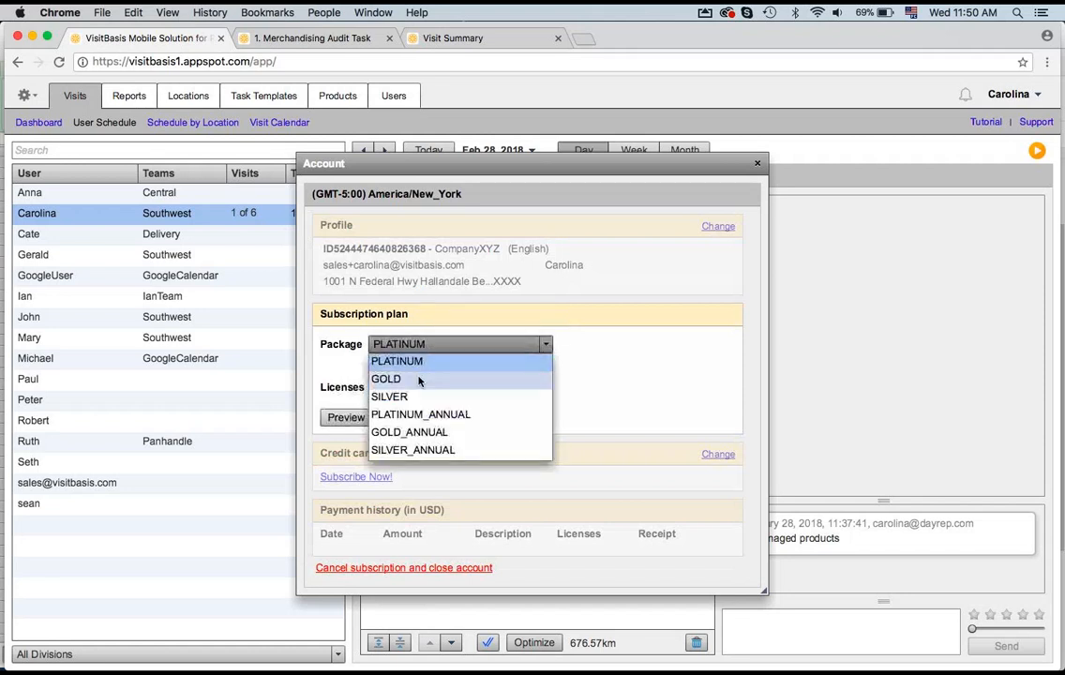
left_click(418, 378)
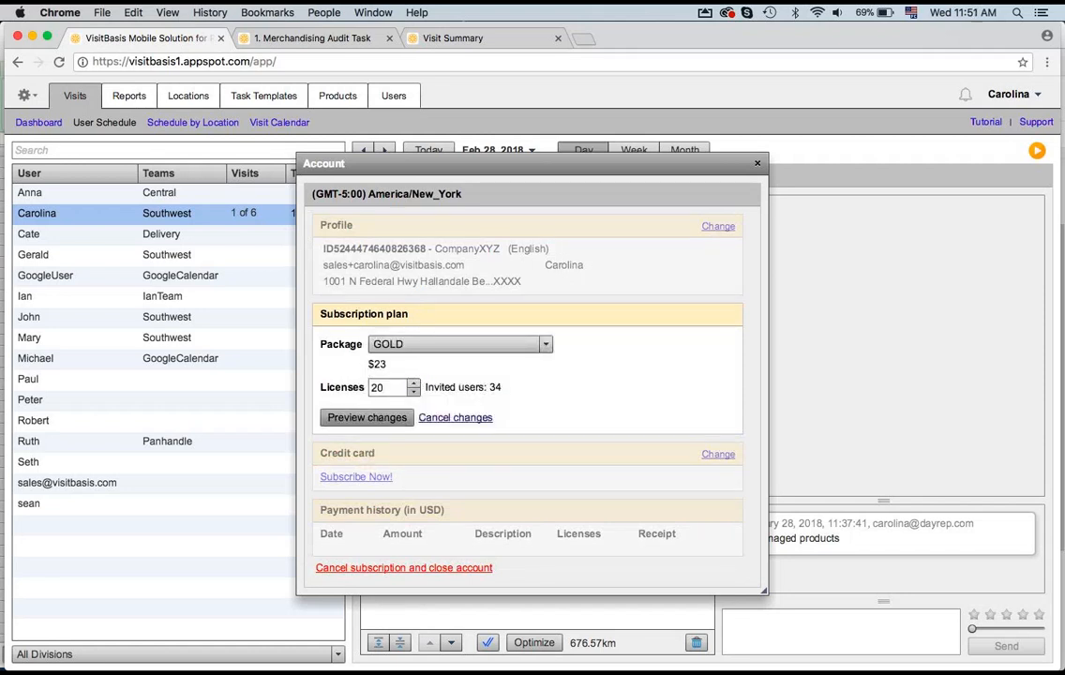
left_click(370, 417)
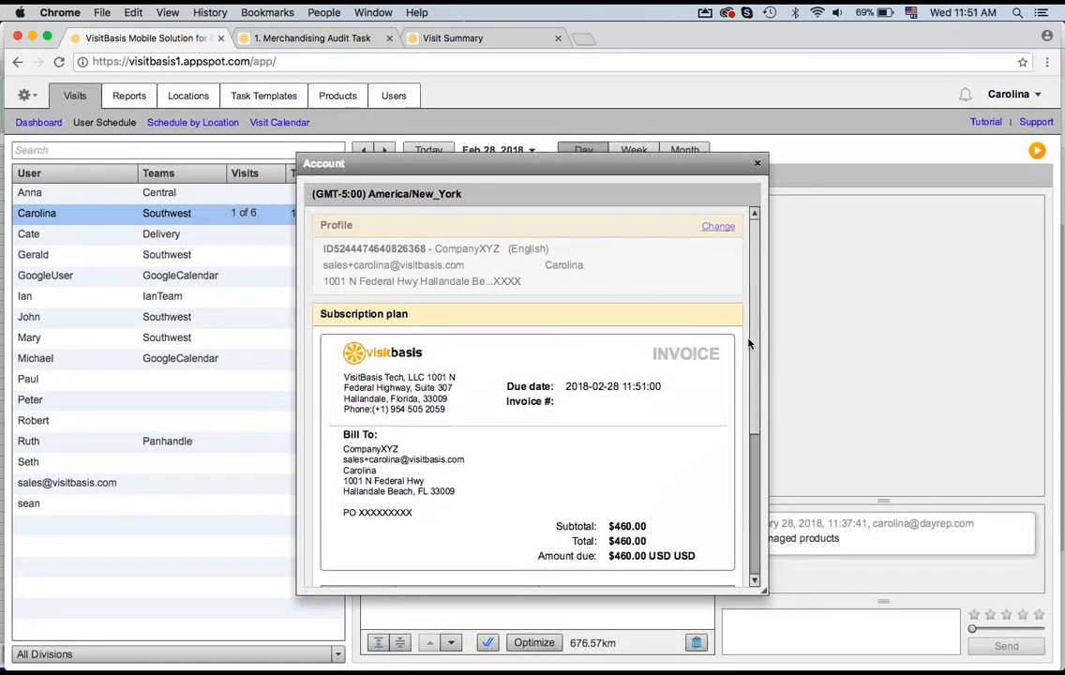
left_click_drag(755, 401, 752, 514)
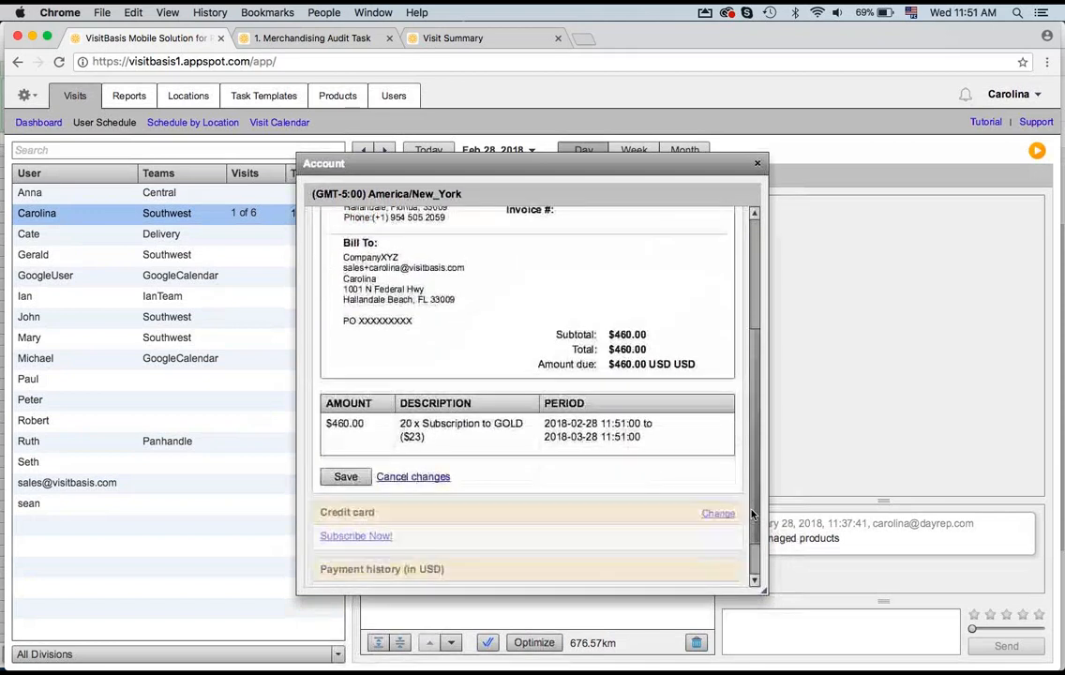
left_click(413, 468)
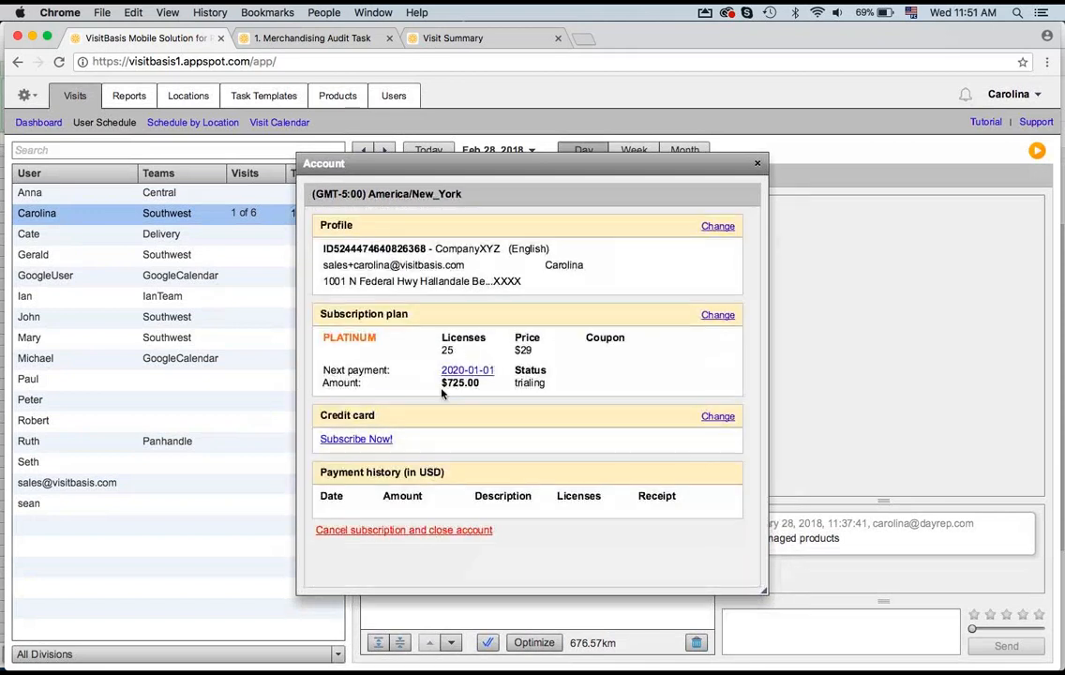
Step: Preview a plan change to the GOLD_ANNUAL package with 20 licenses and scroll through the invoice
left_click(728, 320)
left_click(446, 345)
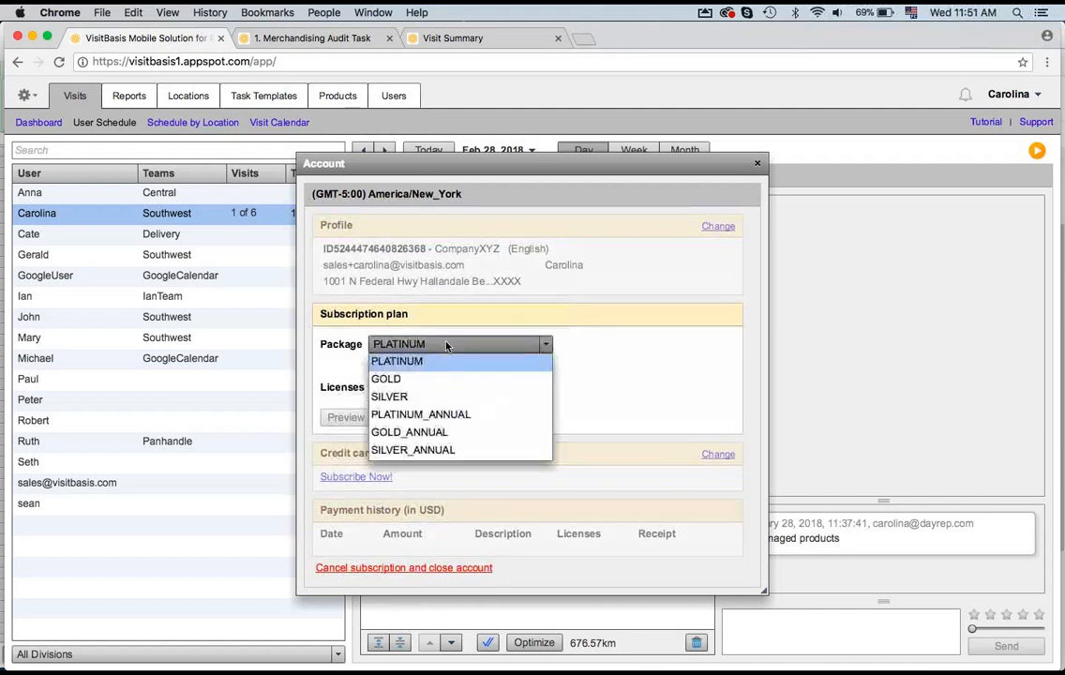
left_click(409, 432)
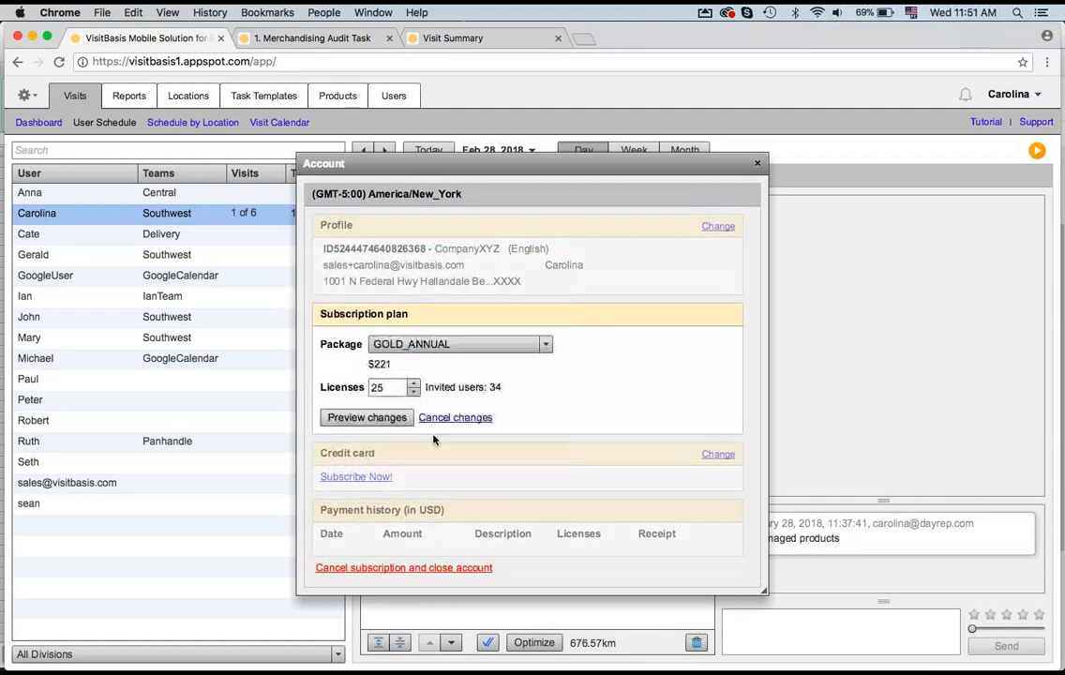
double_click(390, 387)
type("20")
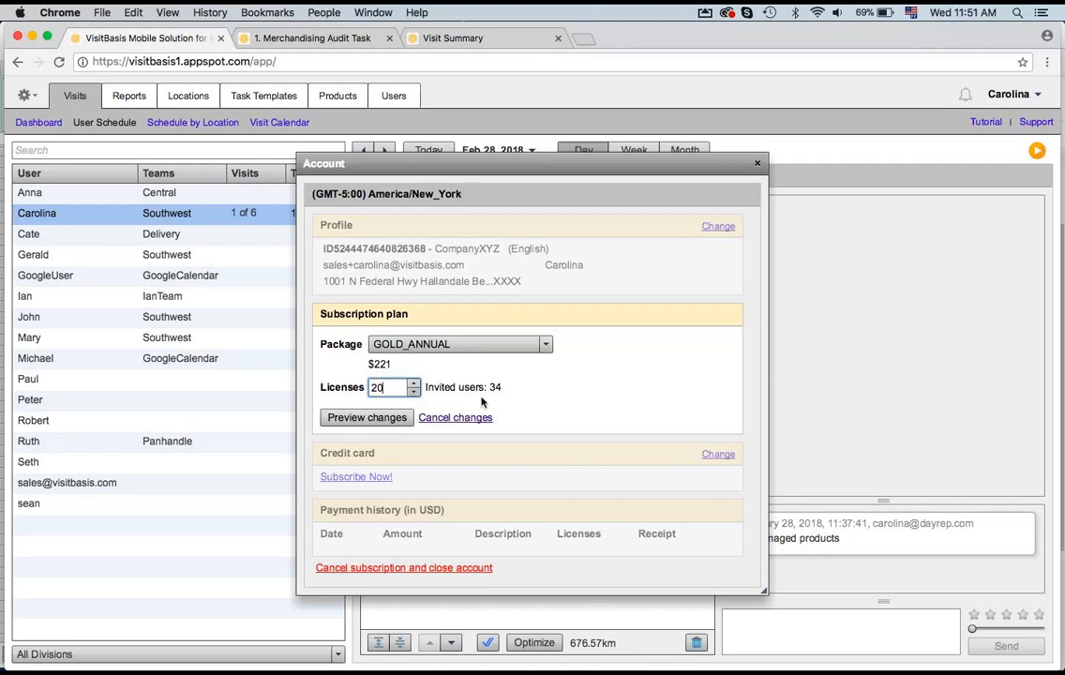
left_click(378, 423)
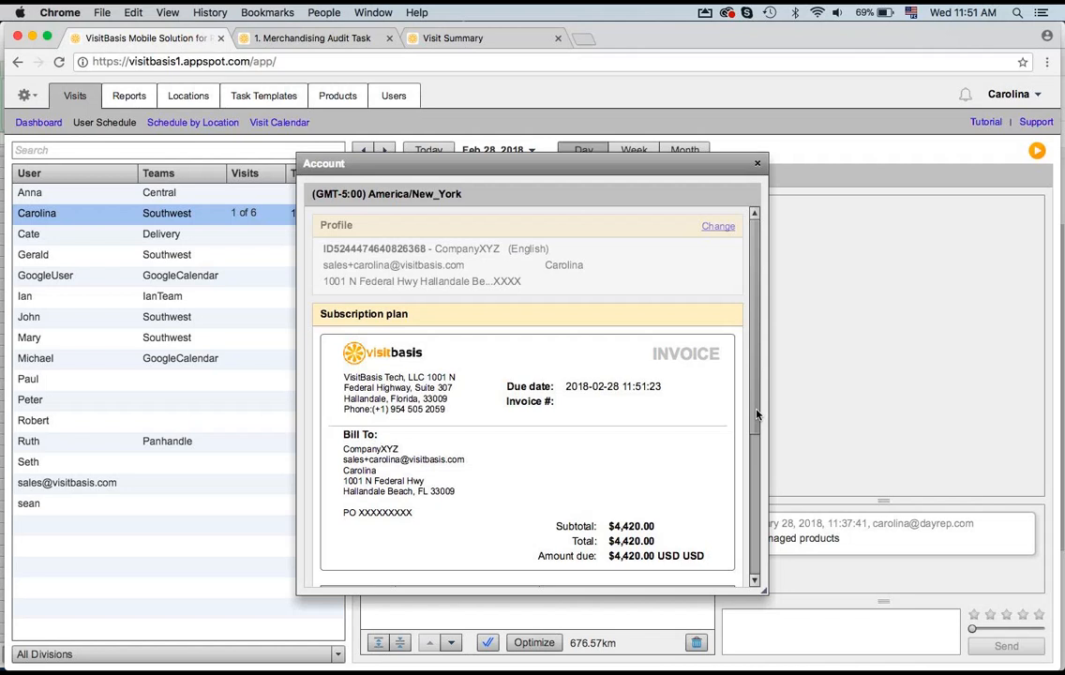
left_click_drag(756, 415, 762, 562)
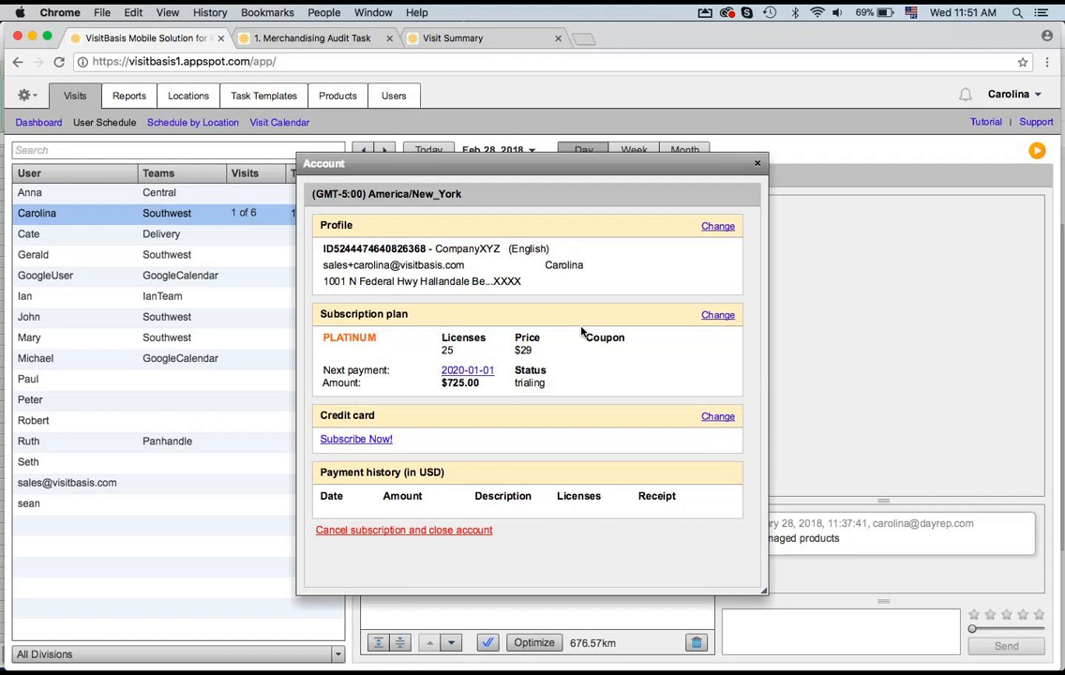
Step: Close the Account dialog and open the signed-in user's menu
left_click(757, 165)
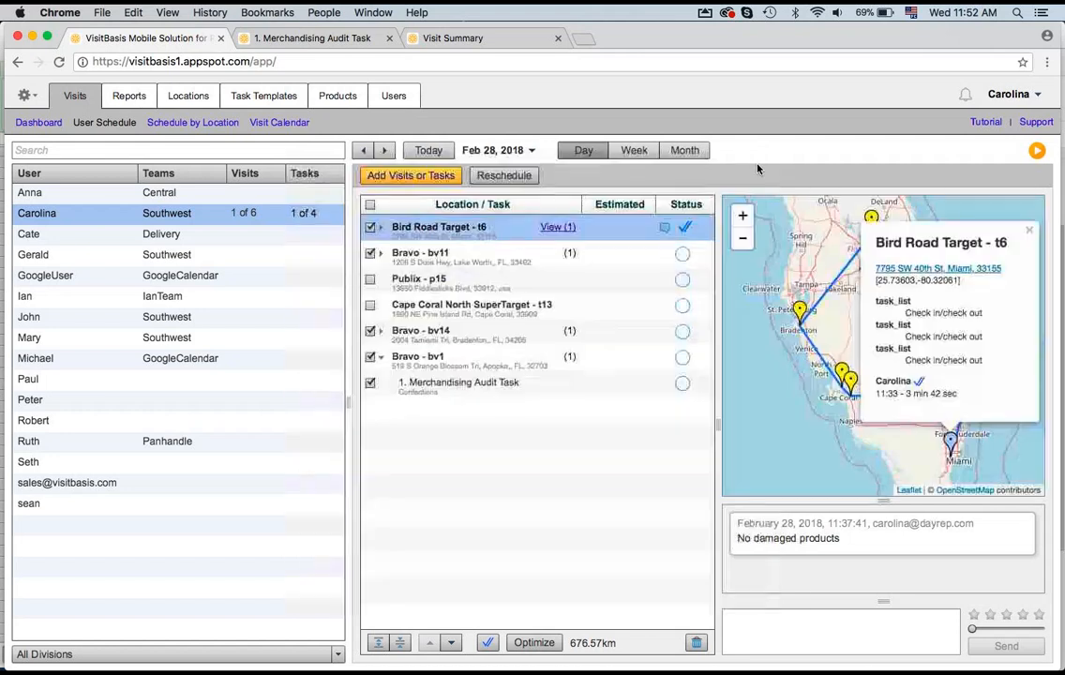
left_click(1043, 101)
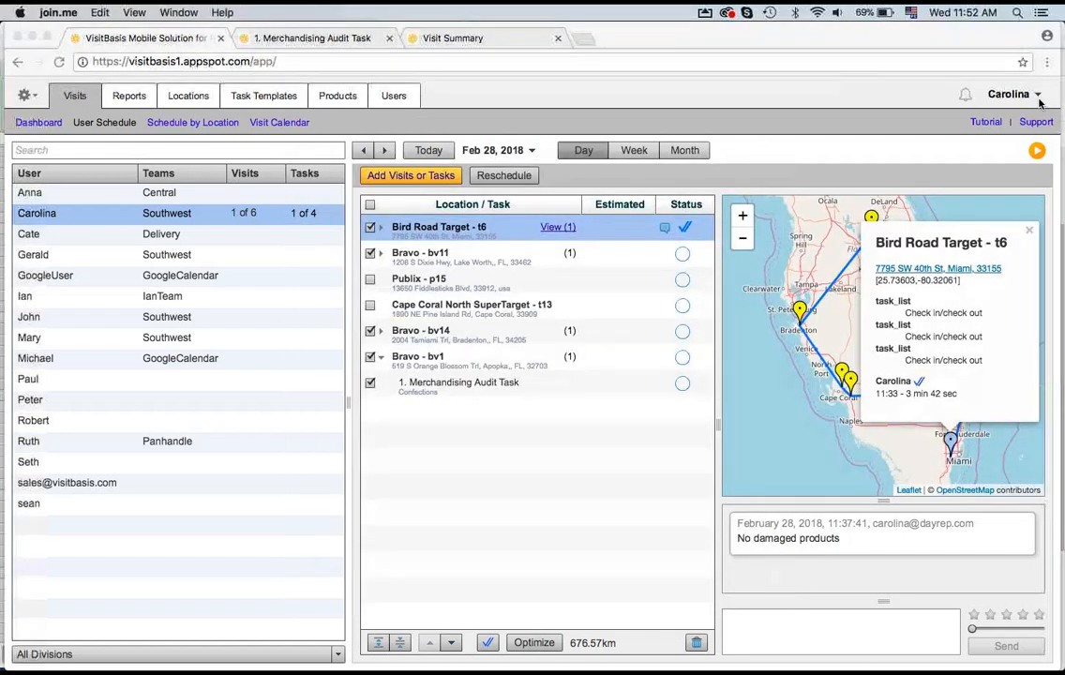